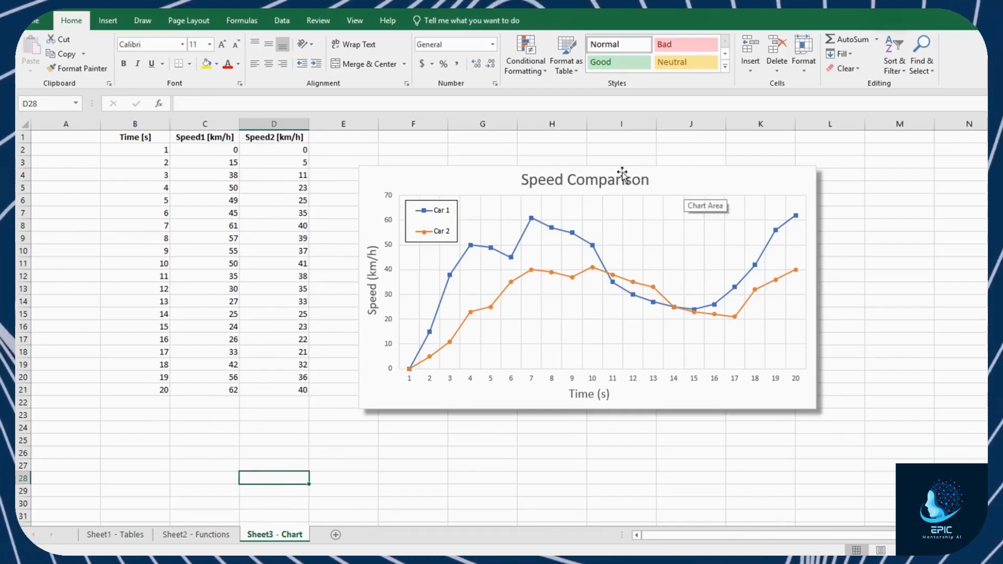
Examine the function values on Sheet2 - Functions and the Speed Comparison data and chart on Sheet3 - Chart
left_click(679, 180)
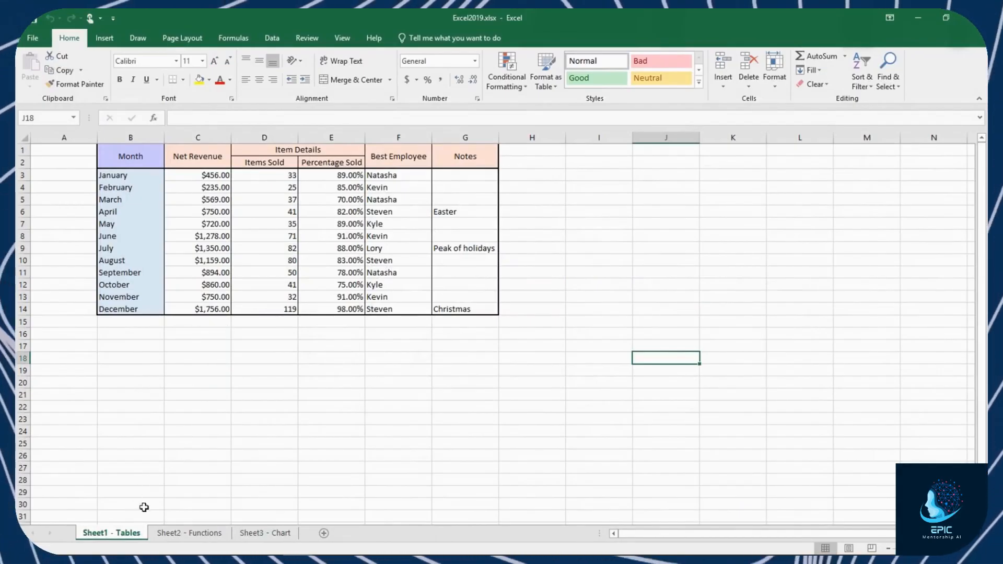
left_click(188, 538)
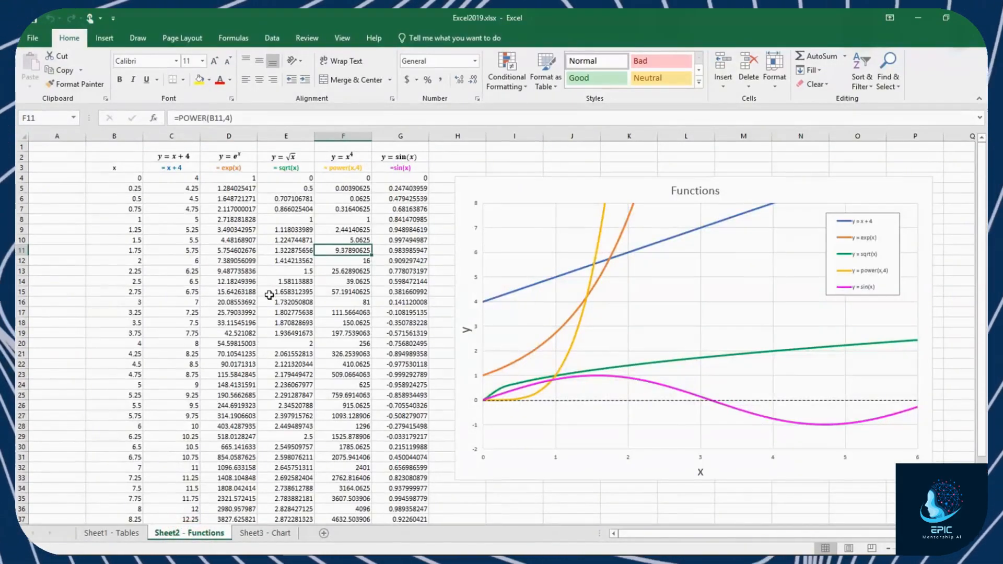
scroll(299, 261, "down", 3)
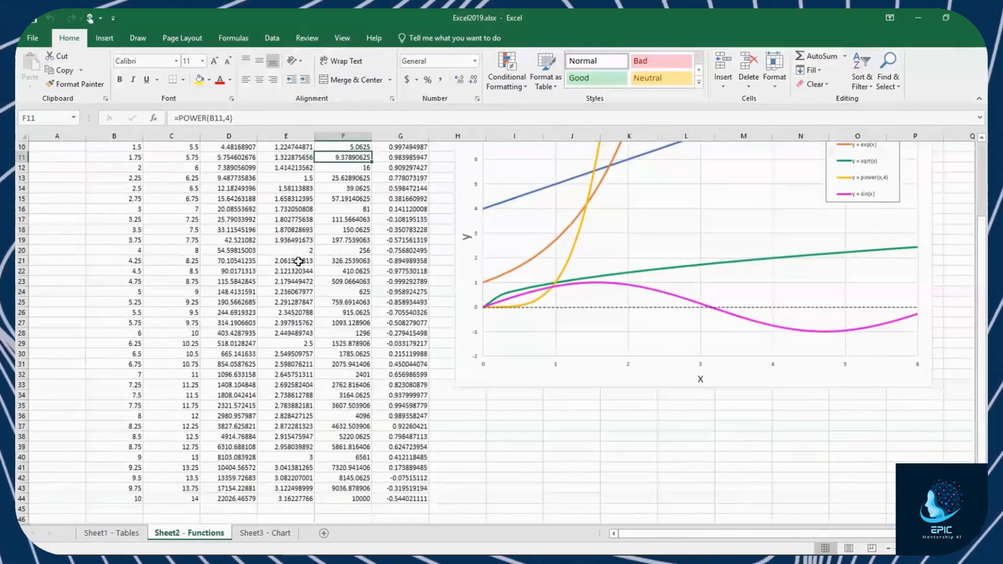
scroll(302, 299, "up", 3)
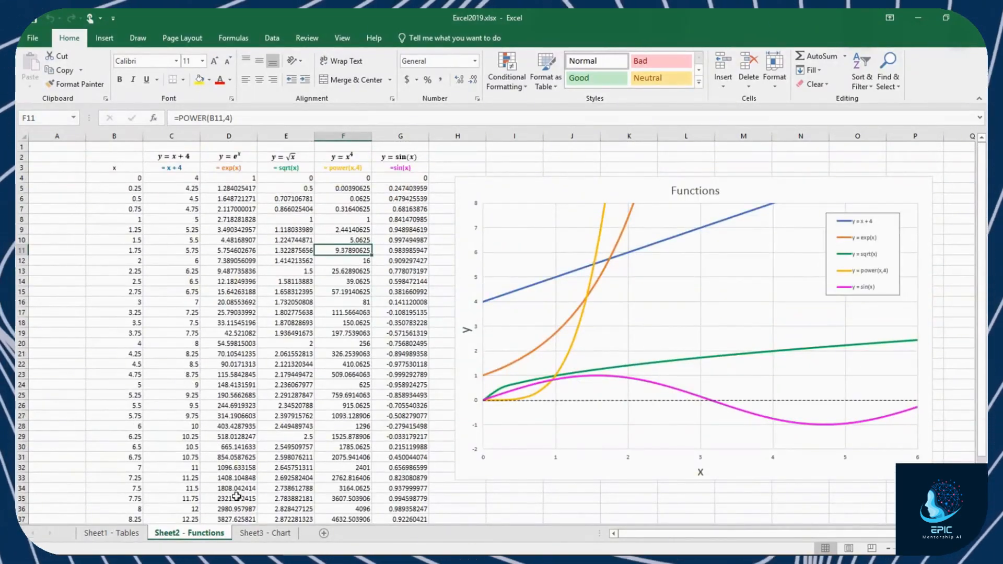
left_click(272, 538)
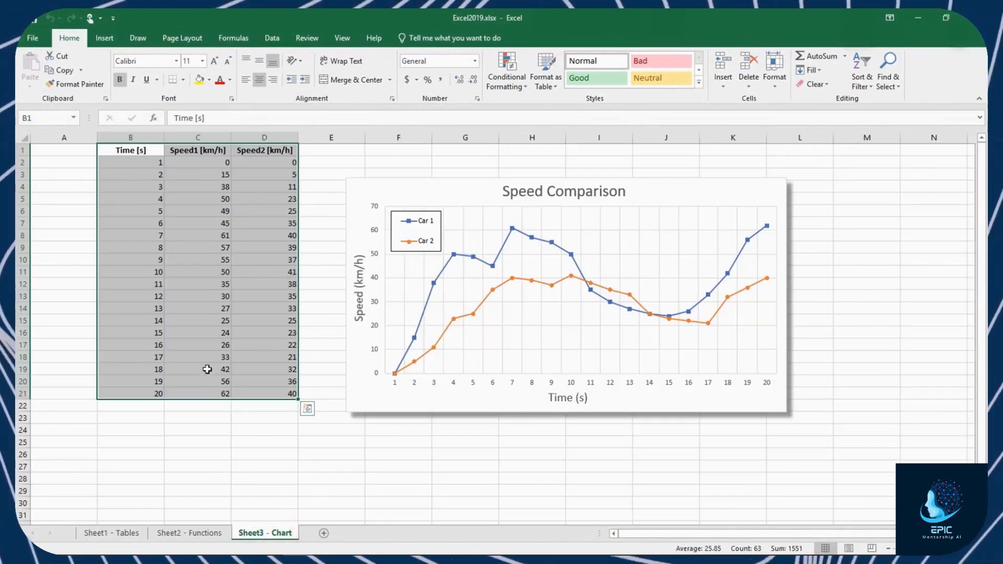
left_click(208, 369)
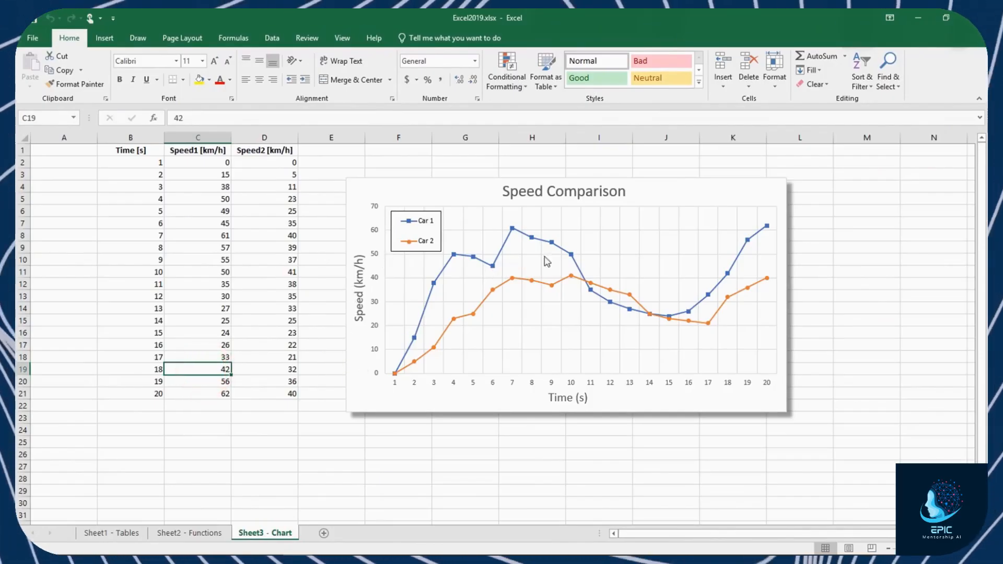
left_click(681, 206)
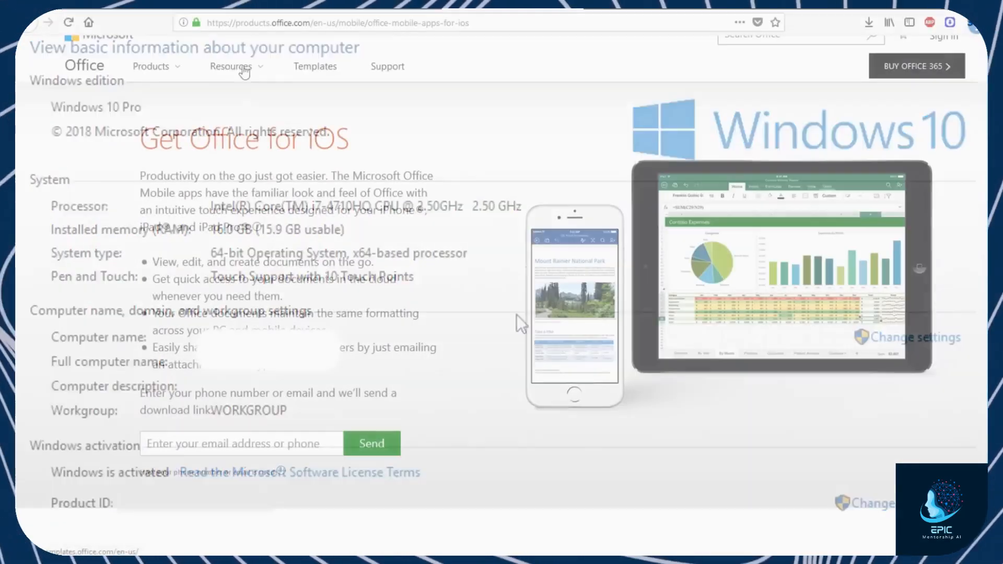
Show the Excel section on the Office mobile apps for iOS page in the web browser
scroll(403, 232, "down", 10)
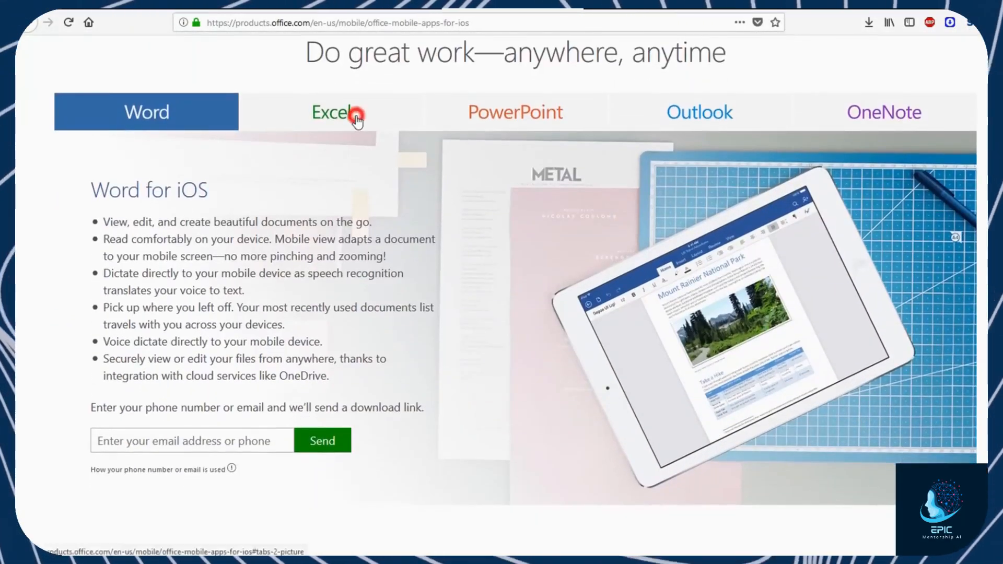
left_click(344, 116)
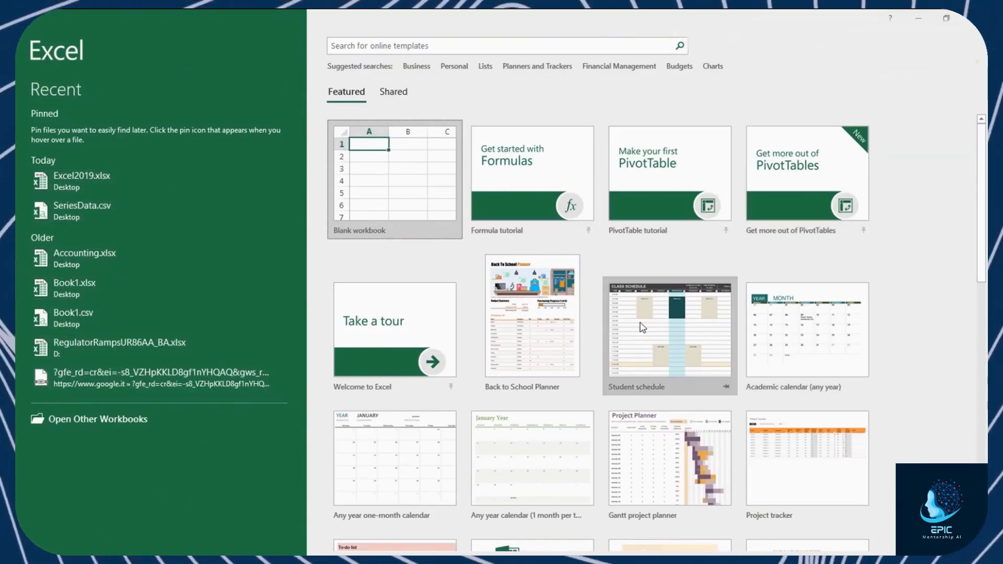
Browse the featured Excel templates and create a new blank workbook
scroll(674, 470, "down", 3)
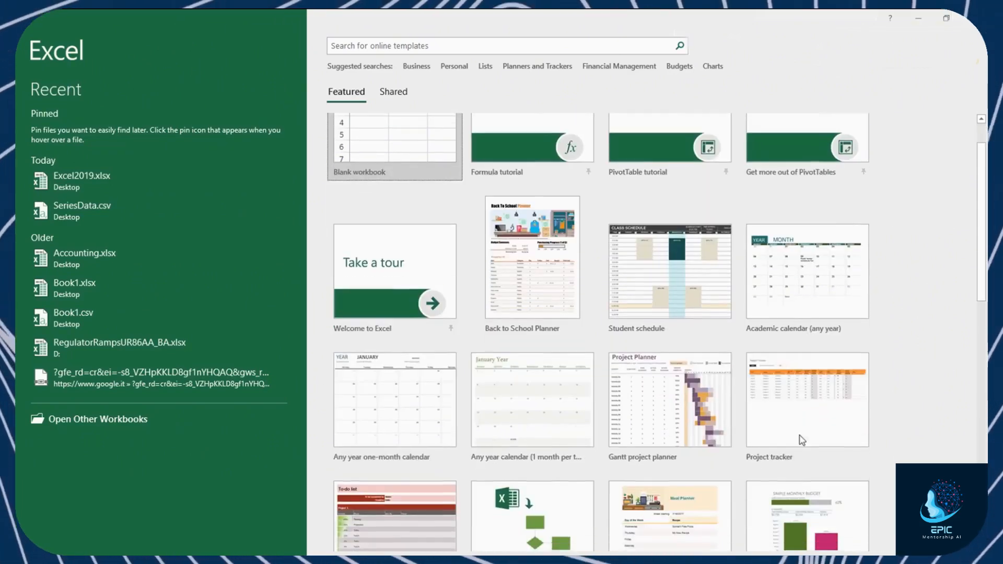
scroll(808, 452, "down", 1)
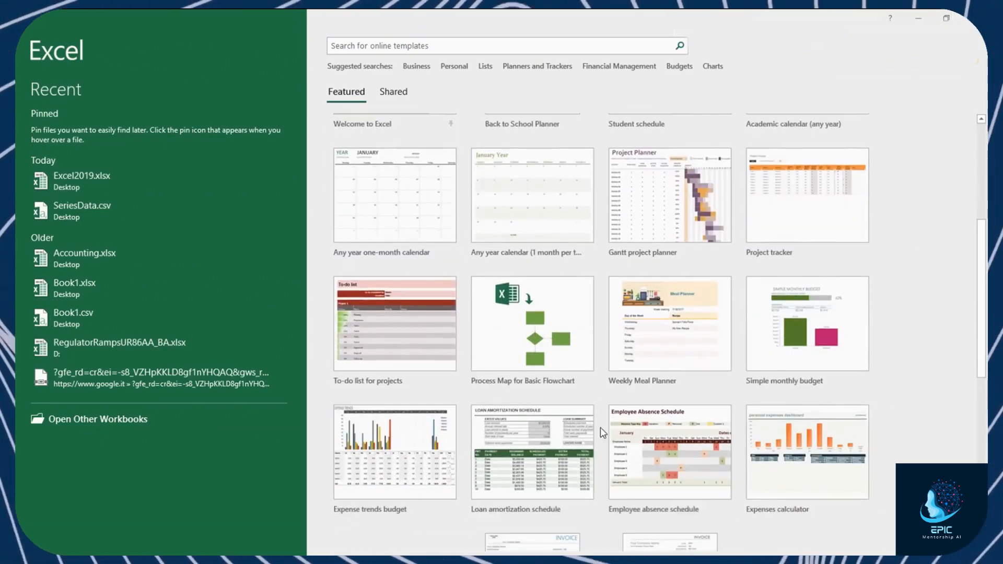
scroll(600, 427, "up", 3)
scroll(598, 430, "up", 1)
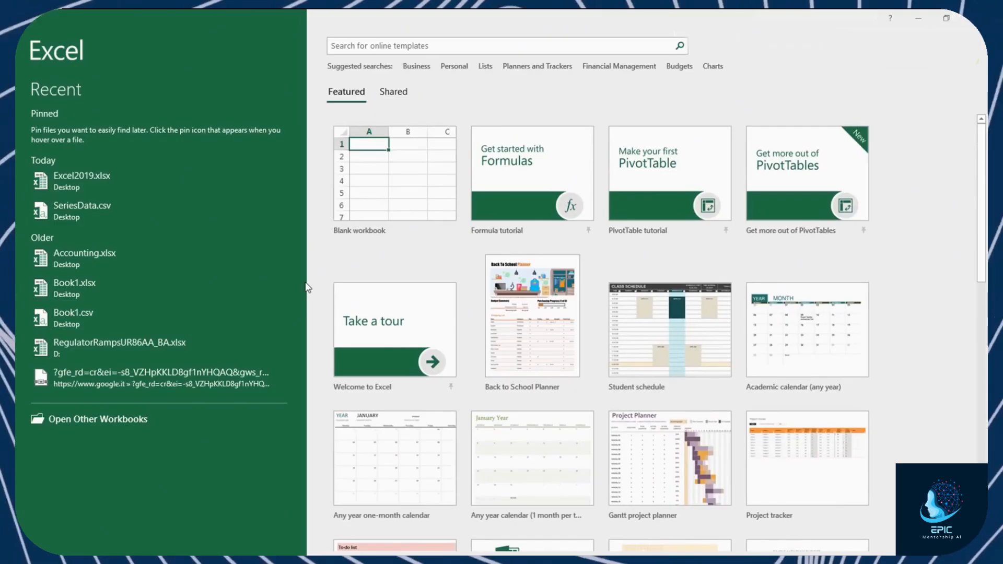
left_click(395, 188)
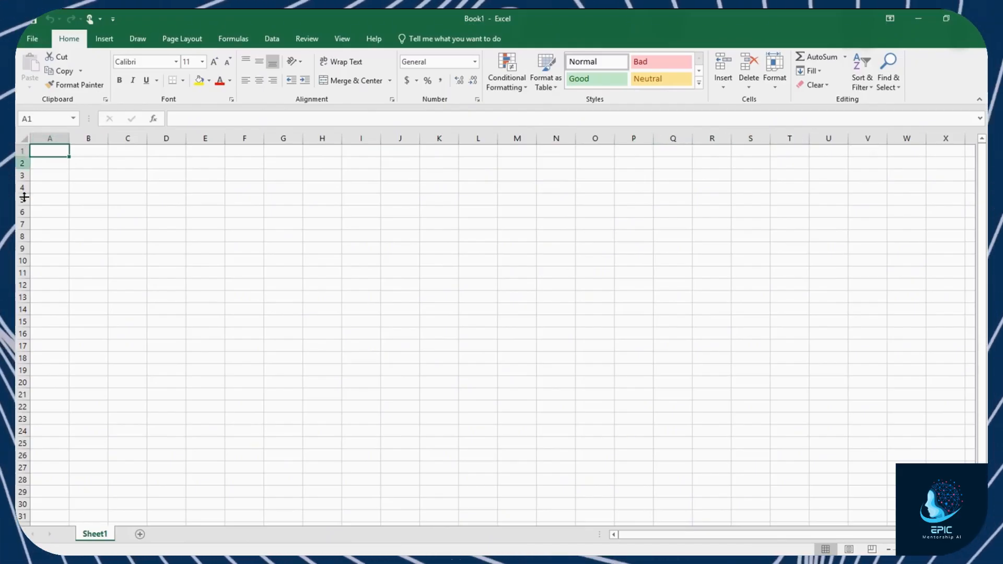
Look through the empty worksheet's rows beyond row 200 and return to cell A1
left_click(120, 188)
scroll(216, 299, "down", 8)
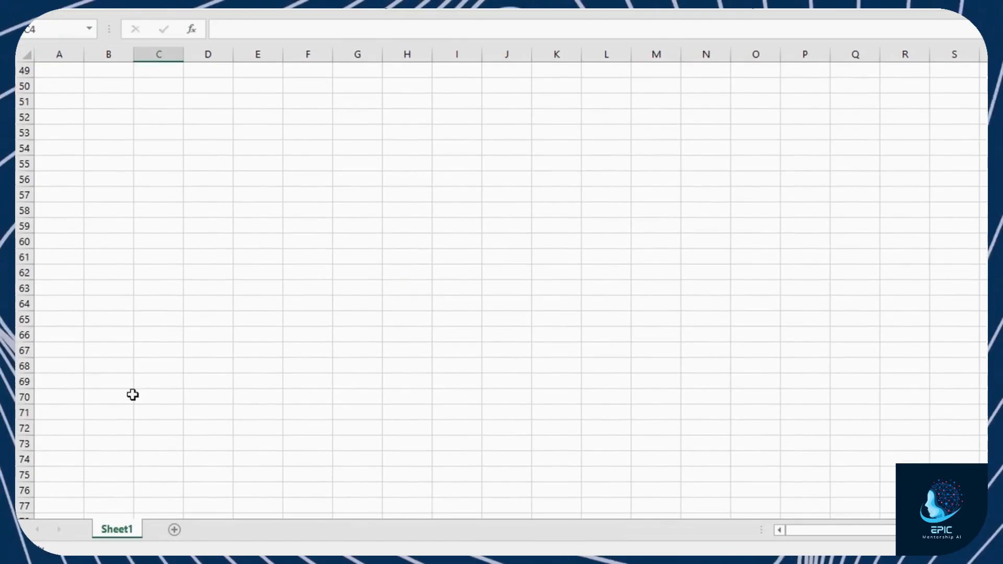
scroll(254, 376, "down", 20)
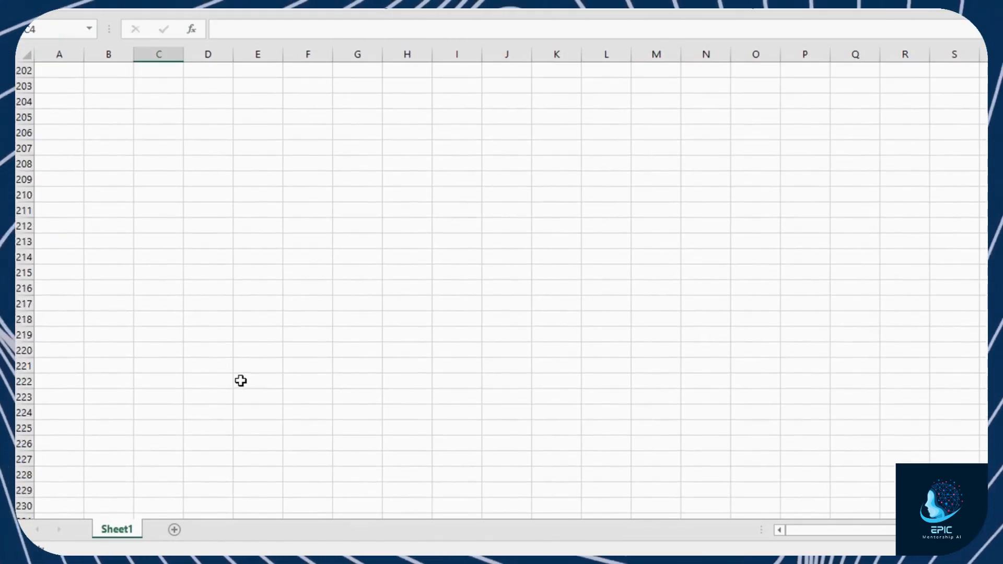
key("ctrl+Home")
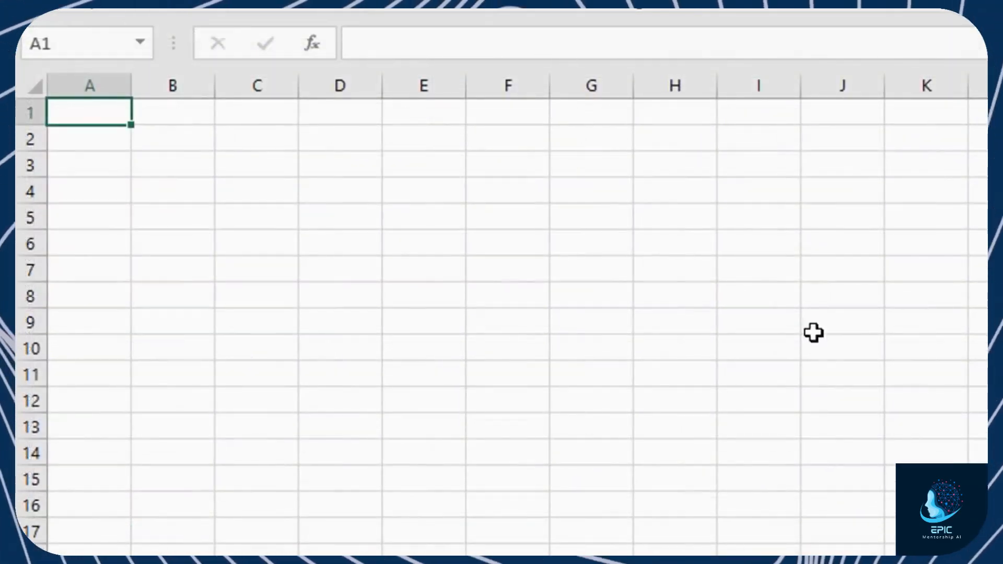
Enter "text" in cell D6 and the number 38462.67 in cell E6
double_click(344, 250)
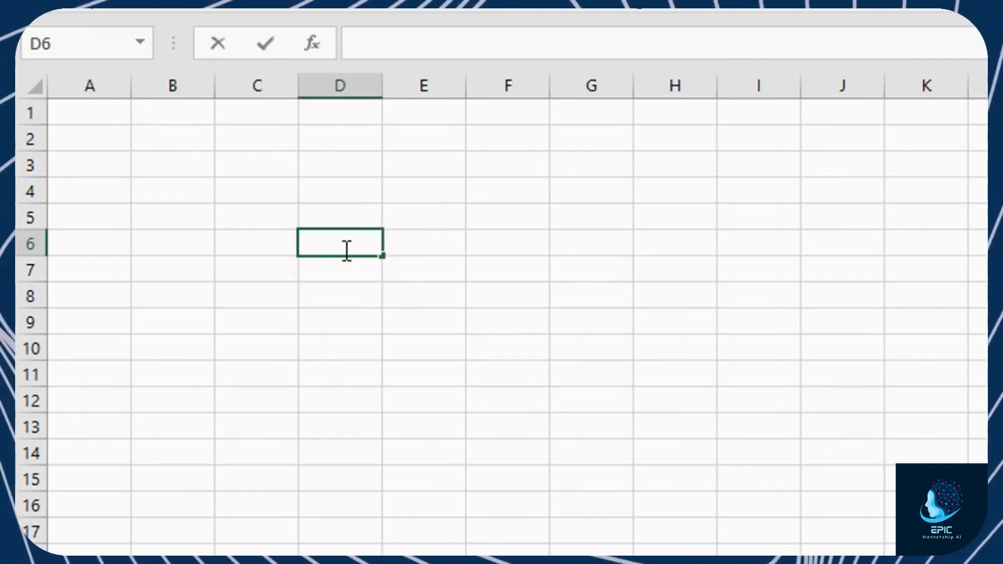
left_click(433, 245)
double_click(434, 245)
type("384")
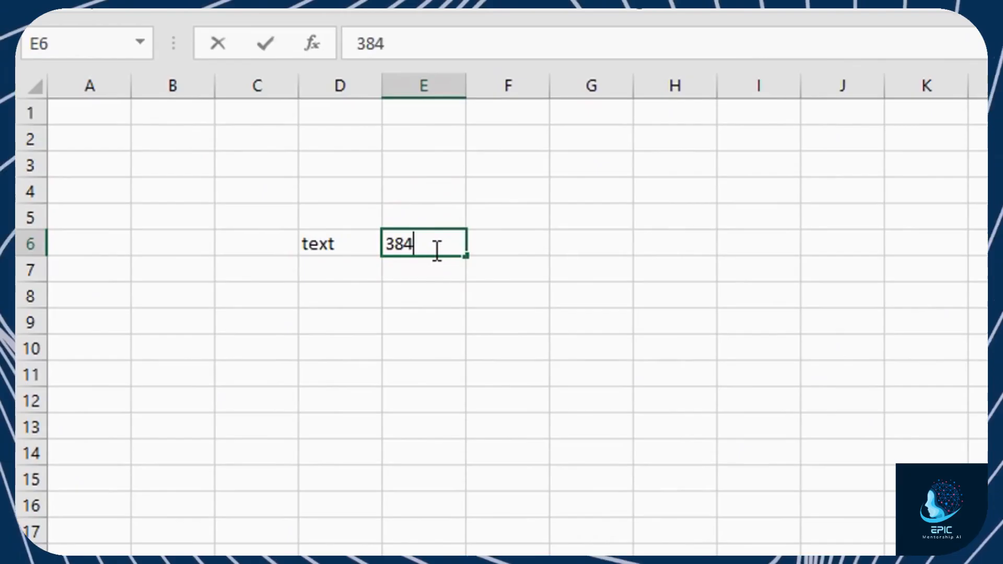
type("62.67")
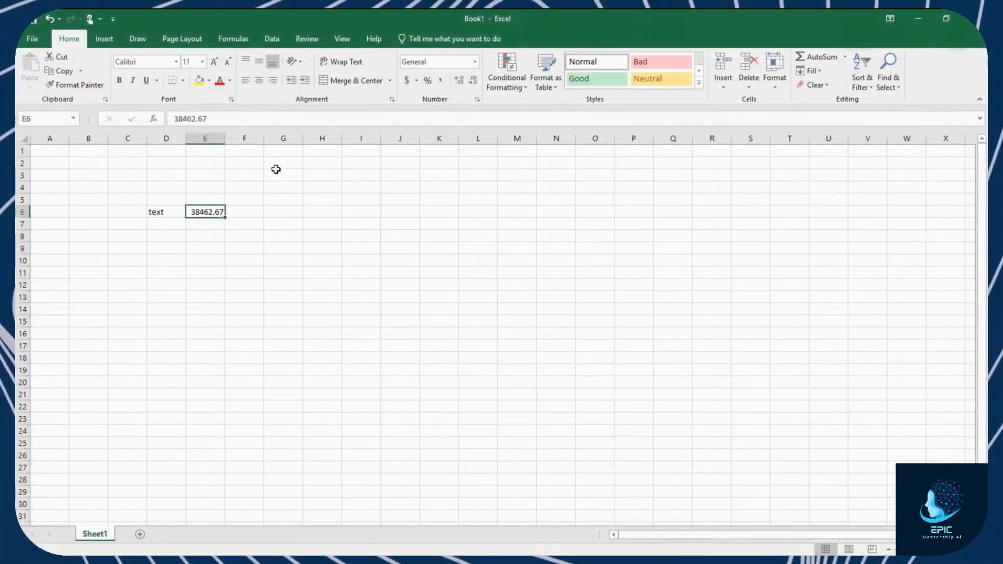
left_click(104, 38)
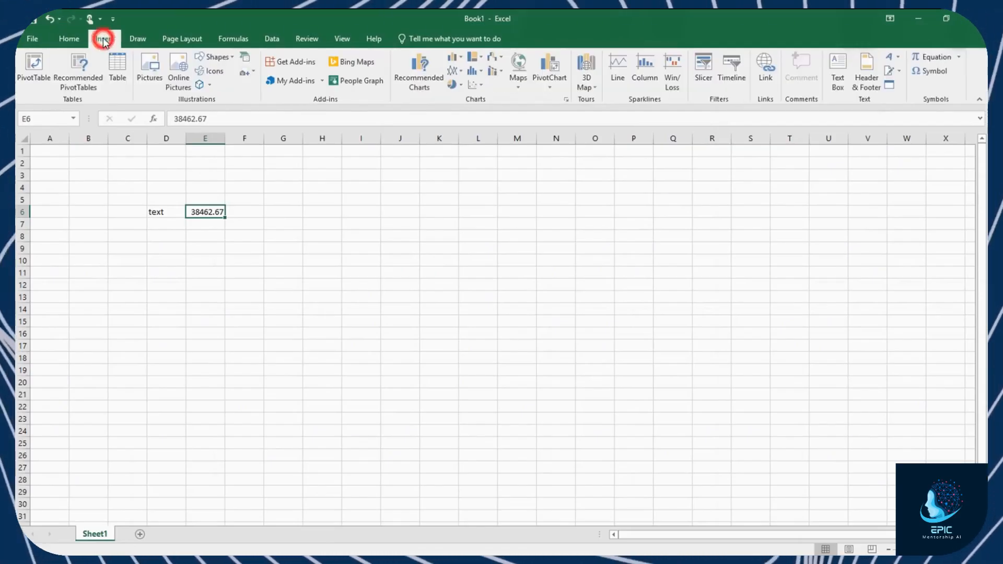
left_click(146, 37)
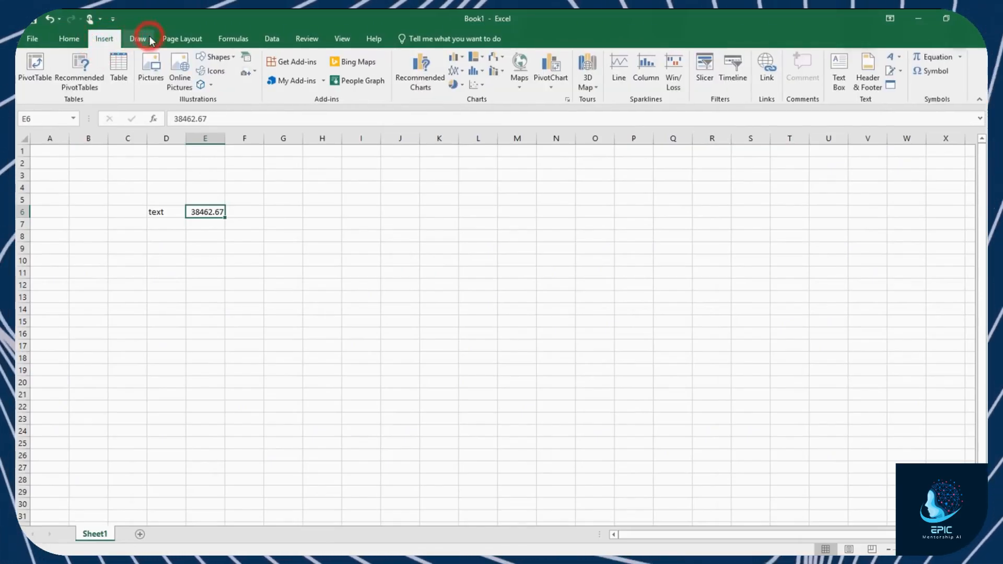
left_click(187, 40)
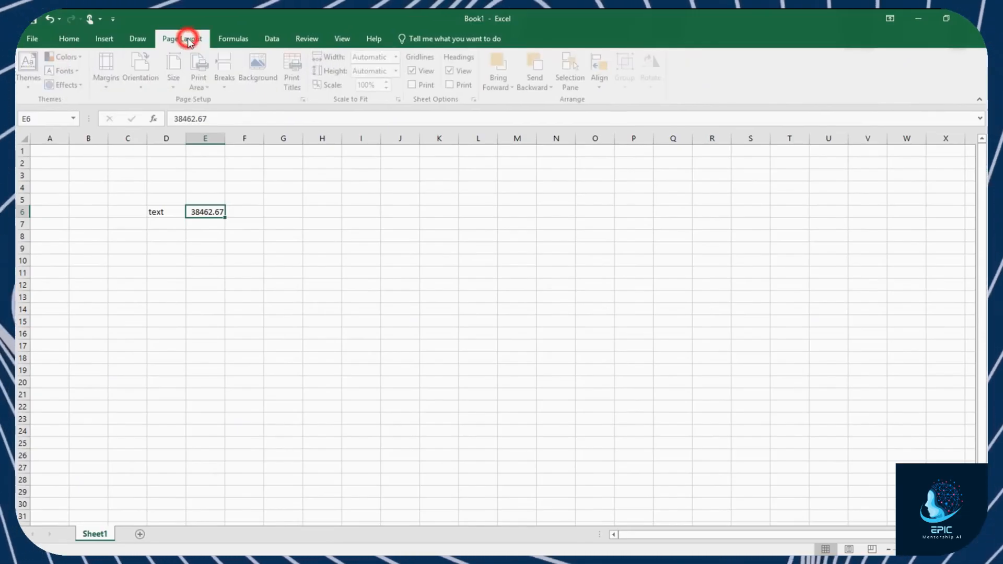
left_click(252, 41)
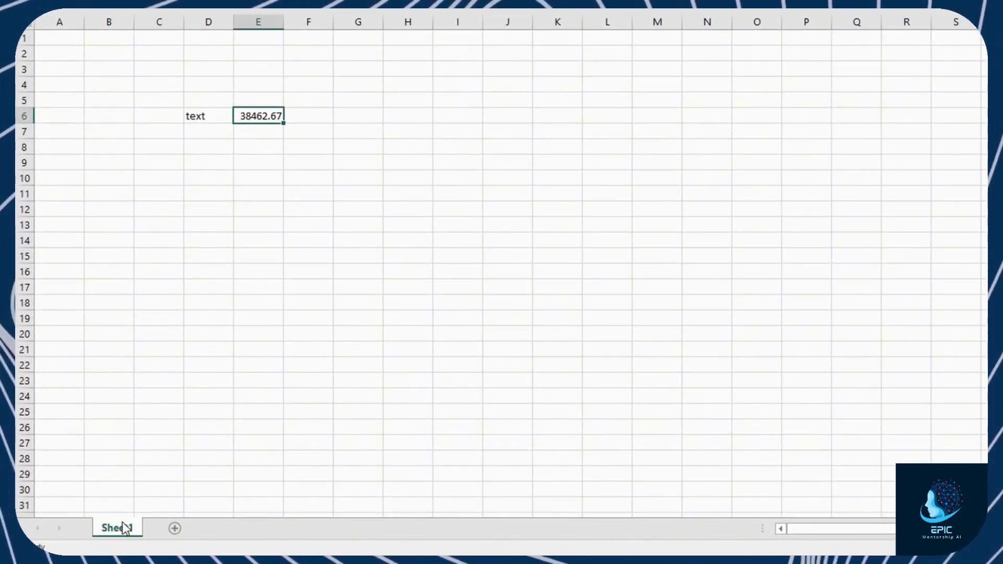
Add a second worksheet to the workbook and rename it MyPage
left_click(176, 528)
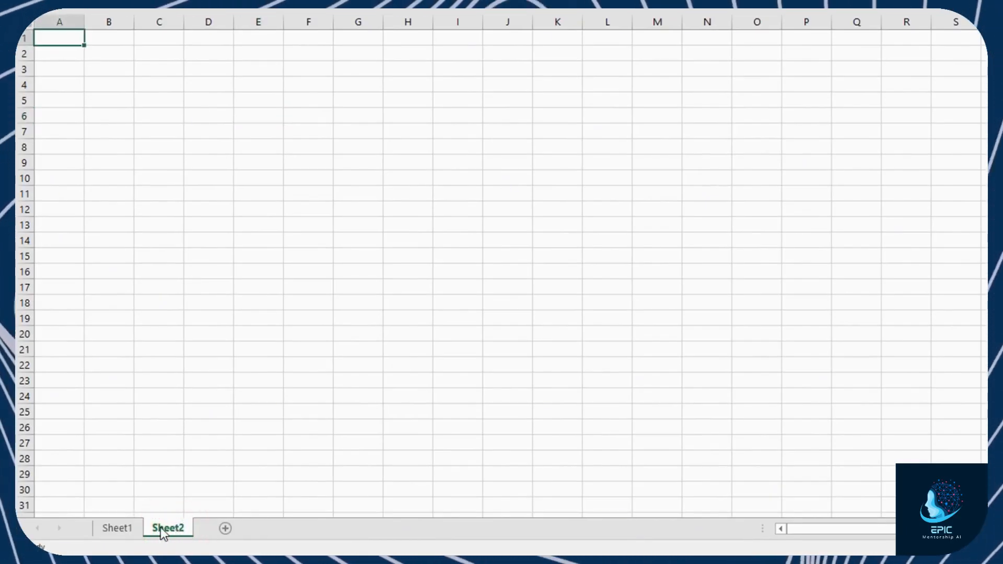
right_click(175, 529)
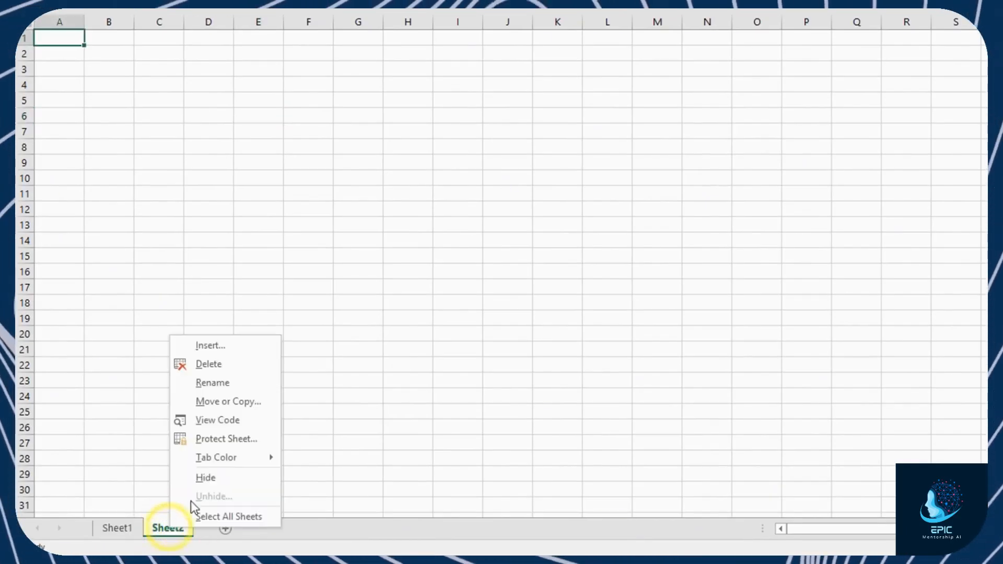
left_click(211, 384)
type("MyPage")
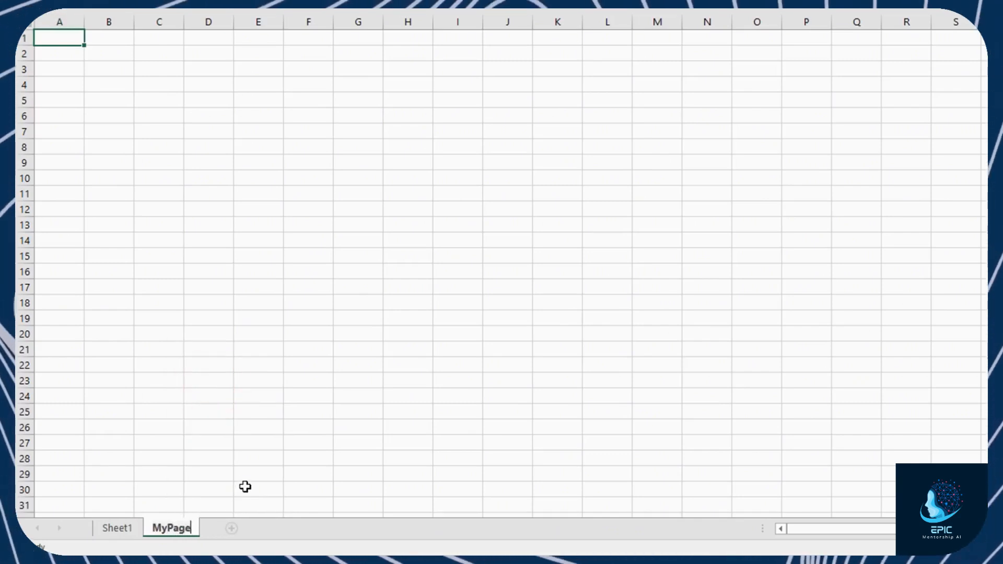
key("Return")
Color the MyPage sheet tab red
right_click(178, 528)
mouse_move(262, 458)
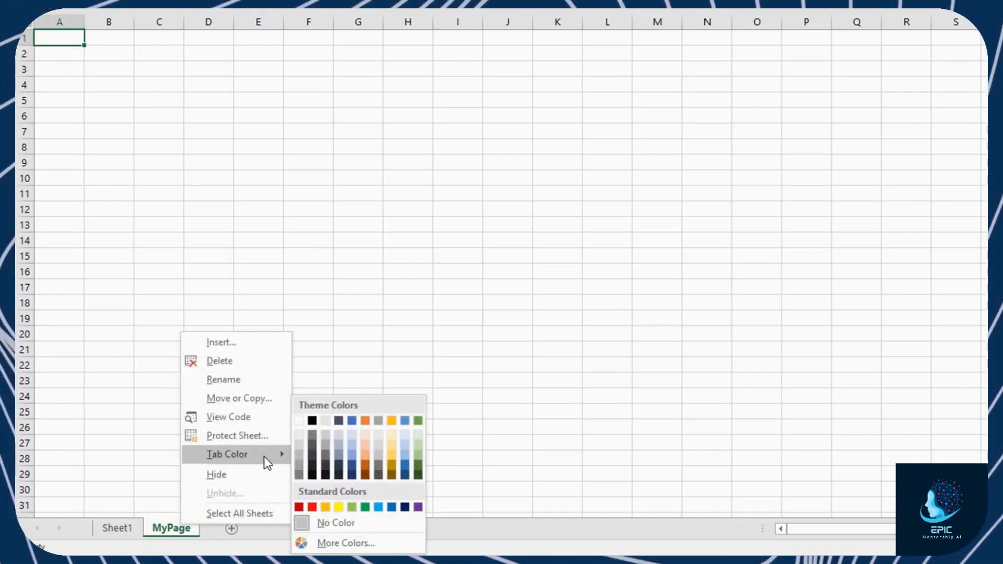
left_click(307, 505)
right_click(181, 528)
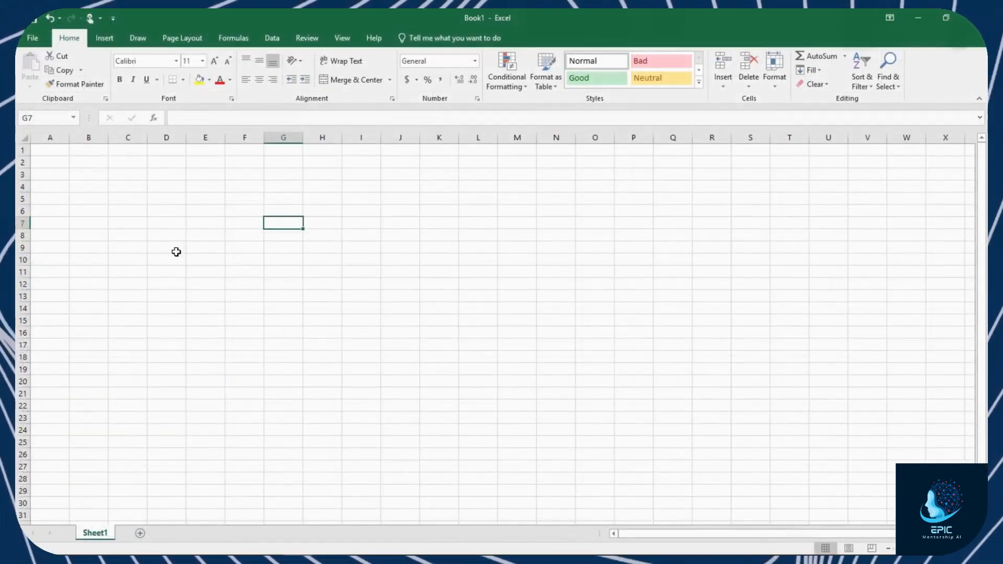
left_click(173, 247)
left_click(266, 247)
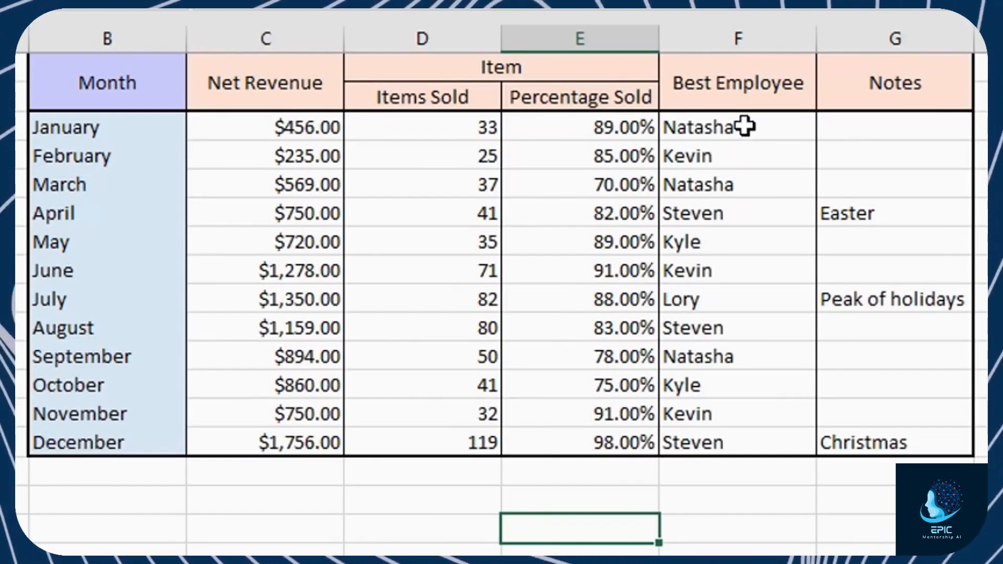
Change the merged header above Items Sold and Percentage Sold to "Item Details"
left_click(577, 68)
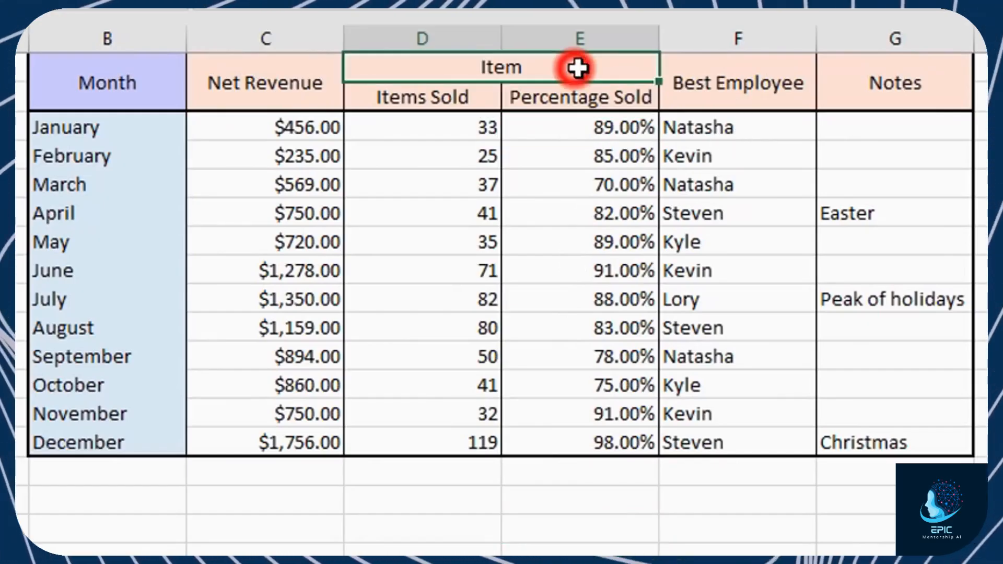
double_click(542, 67)
type("Detai")
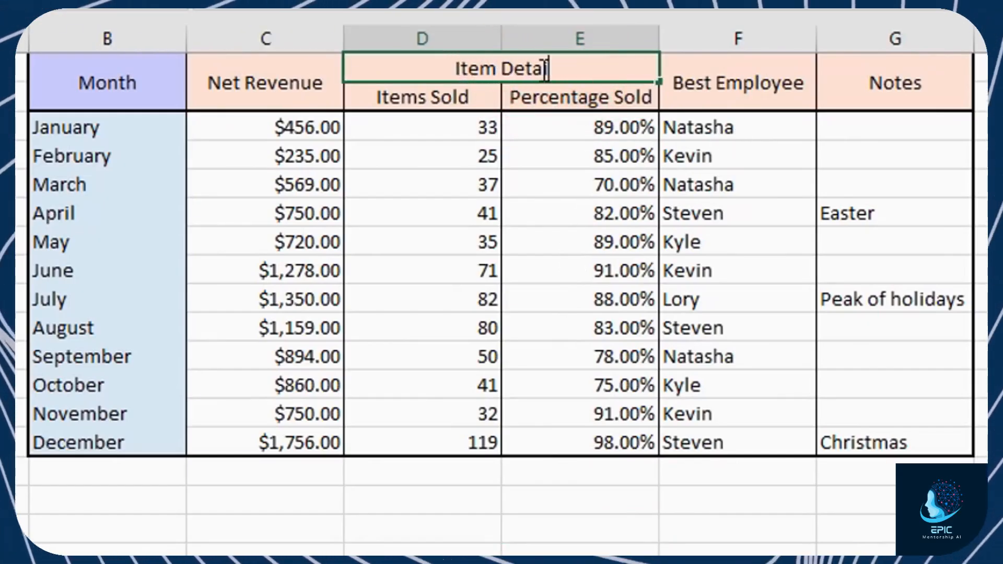
type("l")
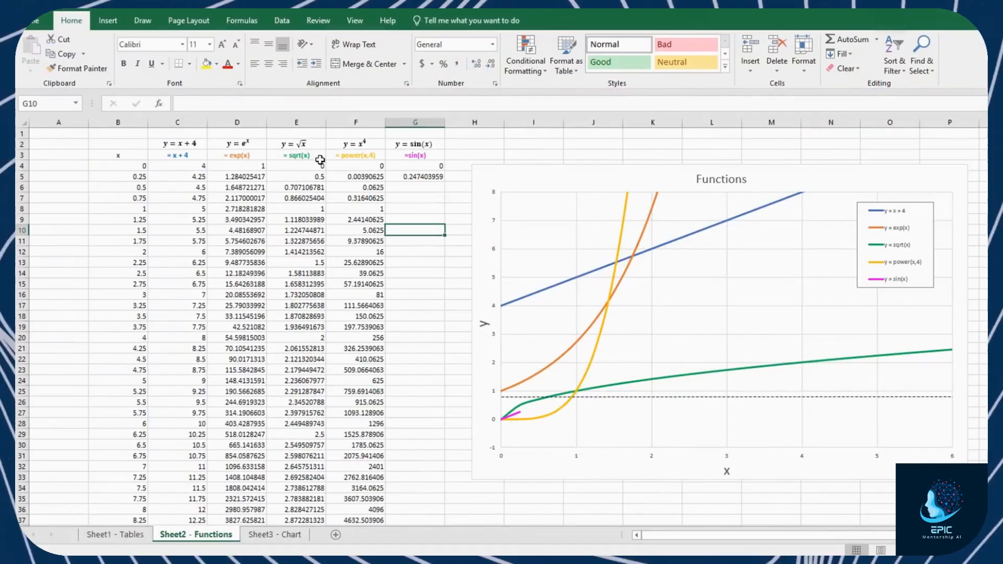
Fill the sin(x) formula down column G alongside the x values on the Sheet2 - Functions sheet
left_click_drag(433, 164, 432, 515)
scroll(473, 342, "up", 3)
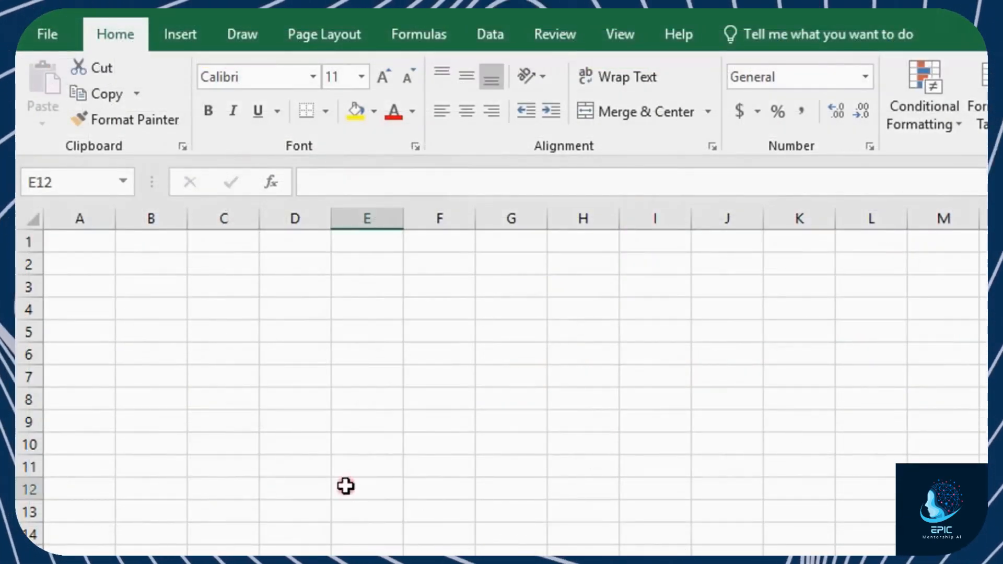
Select cell E12 and cell C6 in the empty worksheet to check their cell references
left_click(345, 487)
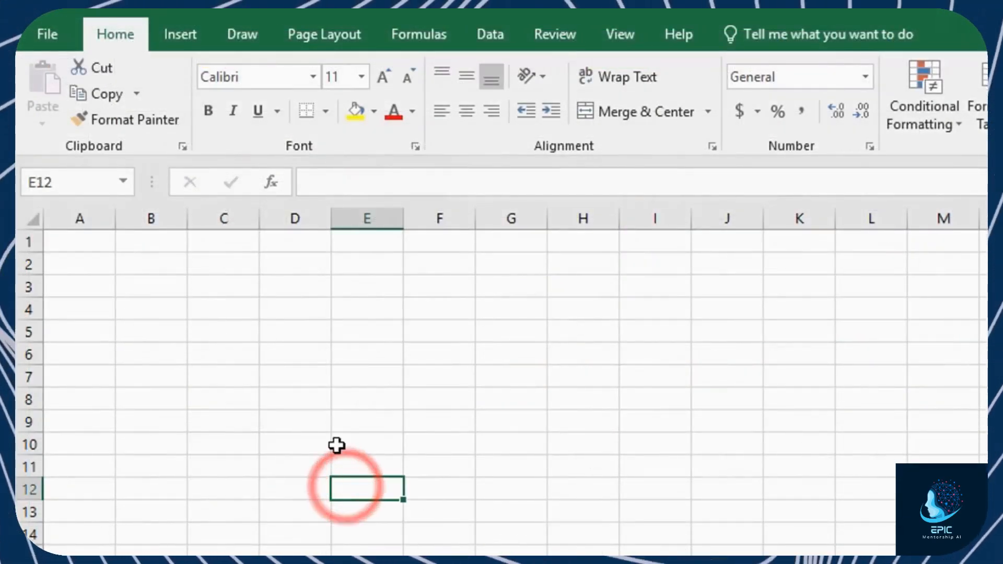
left_click(224, 362)
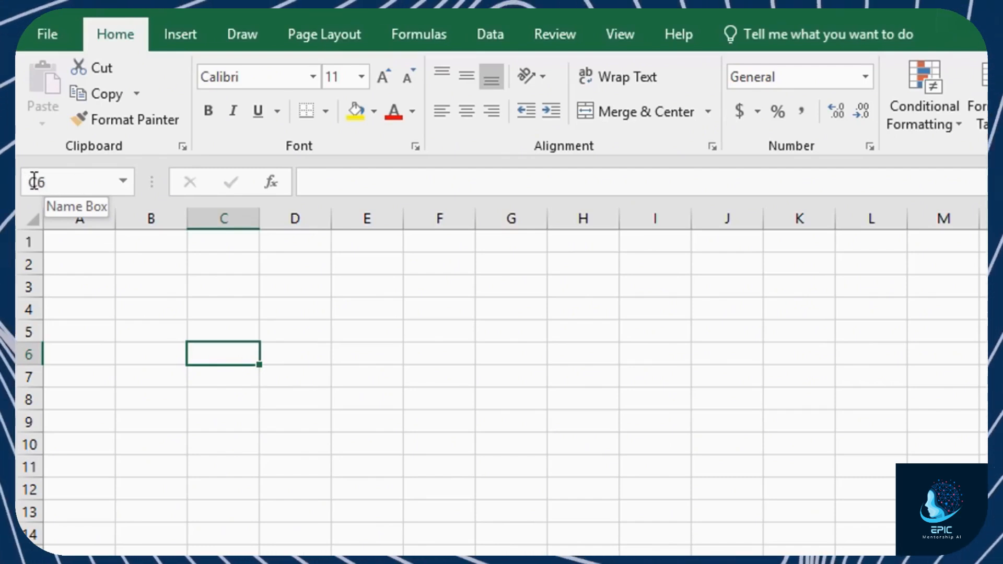
Enter the headers "Time", "Car 1" and "Car 2" in cells B2, C2 and D2
left_click(165, 264)
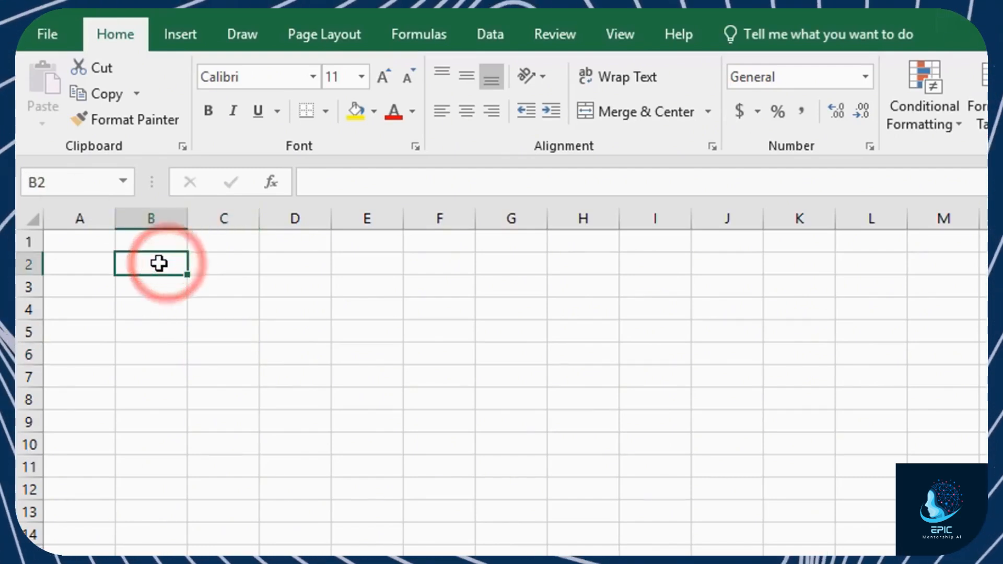
double_click(152, 265)
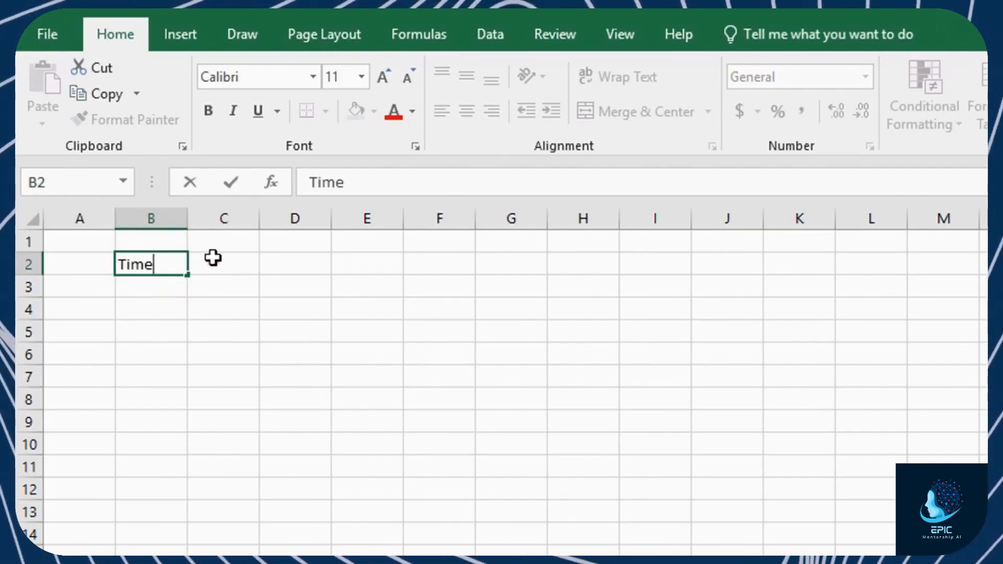
left_click(235, 262)
double_click(235, 262)
type("Car 1")
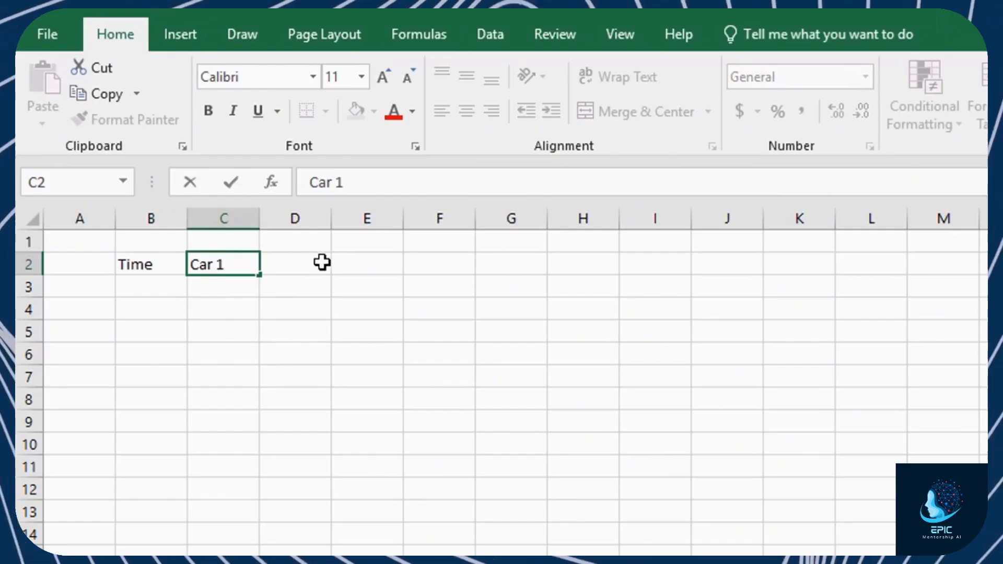
left_click(322, 262)
double_click(318, 263)
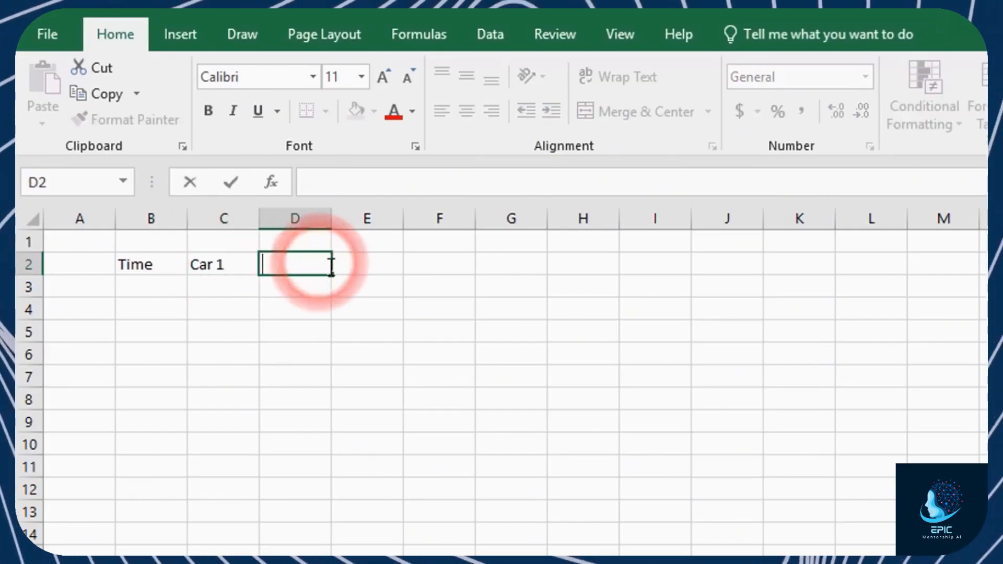
type("Car 2")
left_click(328, 317)
Enter the time values 1, 2, 3 and 4 in cells B3 to B6 under the Time header
left_click(162, 291)
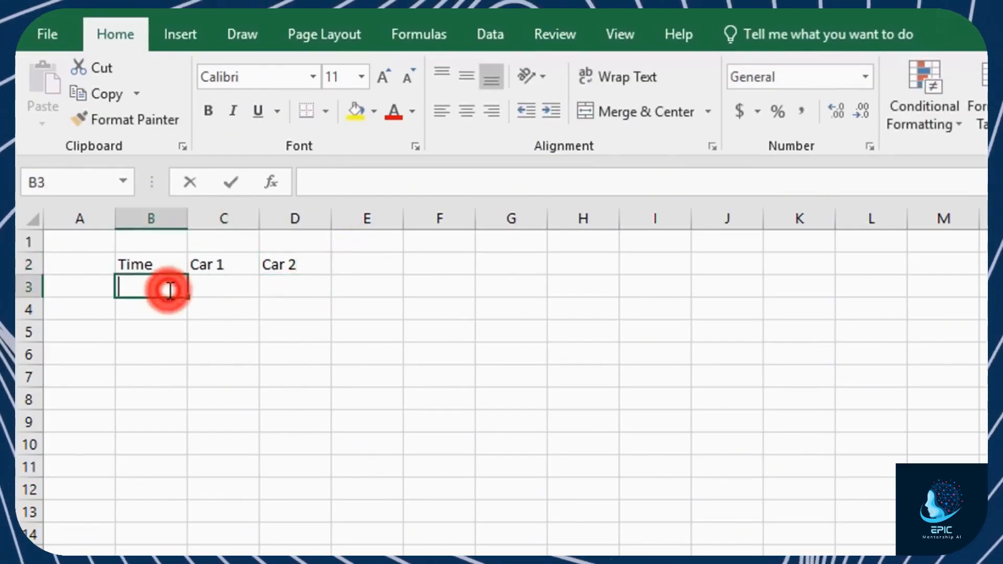
double_click(168, 291)
type("1")
left_click(161, 313)
type("2")
double_click(162, 329)
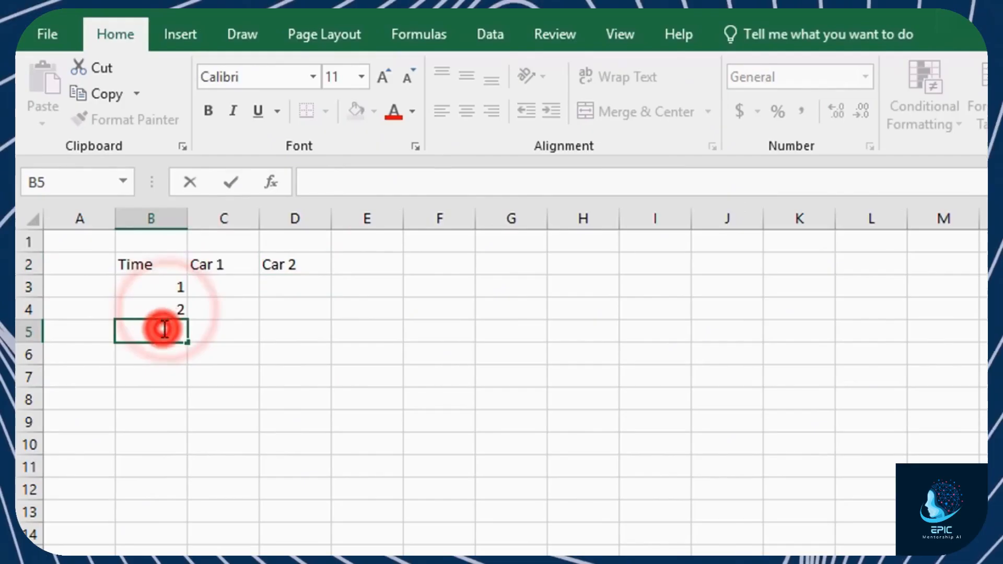
type("3")
double_click(165, 352)
type("4")
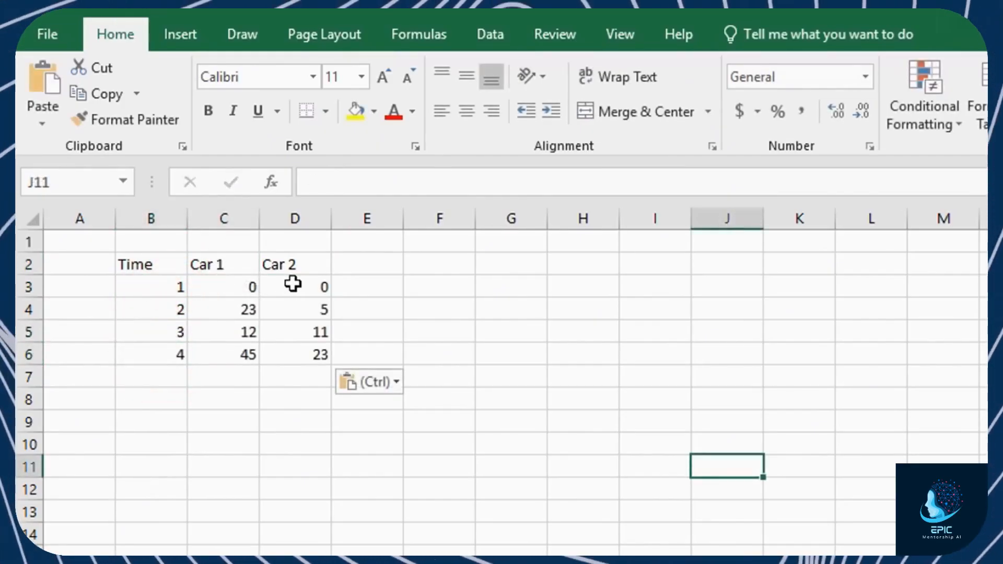
Clear the last Car 2 value in cell D6 and the Car 2 header in cell D2
left_click(306, 256)
left_click(309, 350)
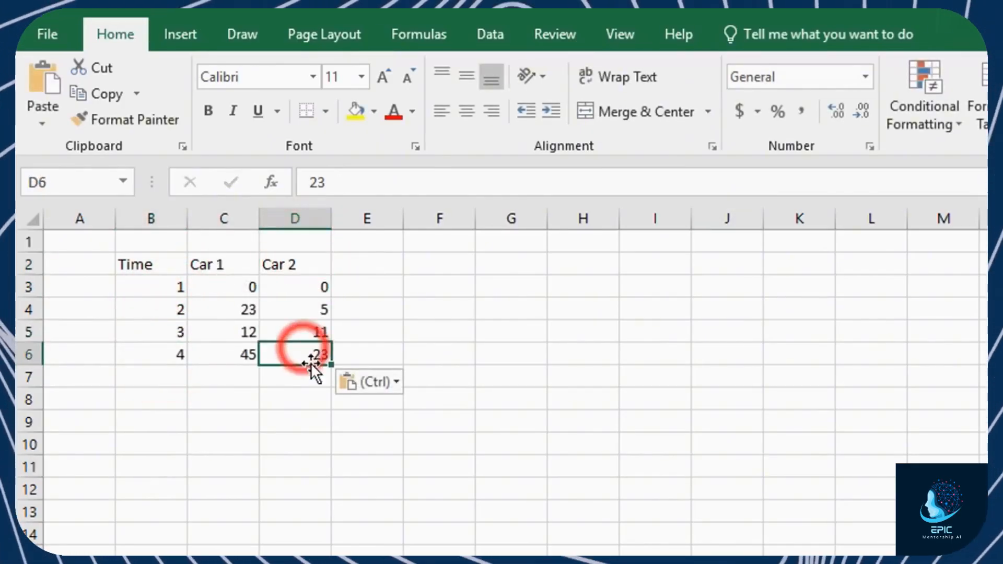
key("BackSpace")
left_click(320, 264)
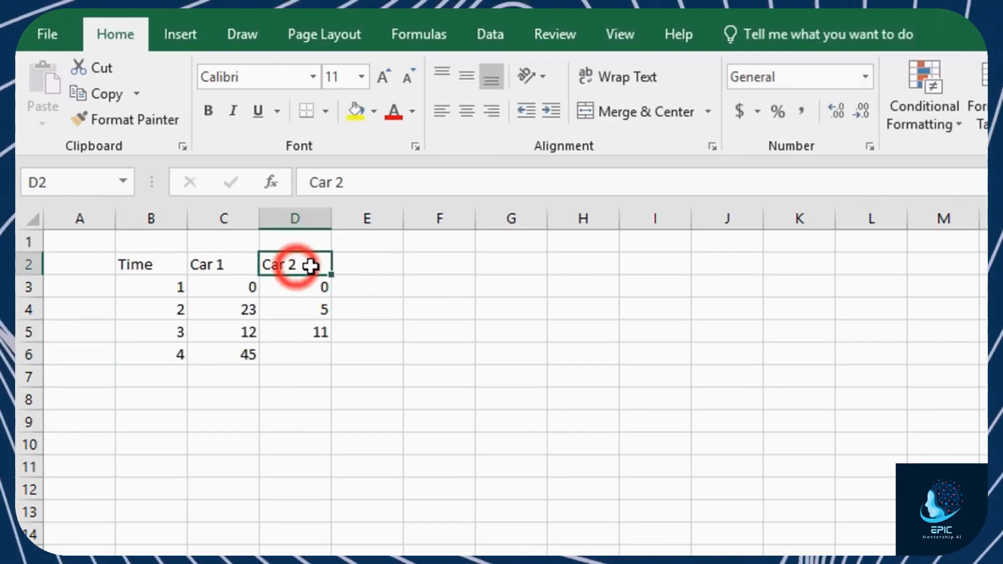
key("BackSpace")
left_click(428, 293)
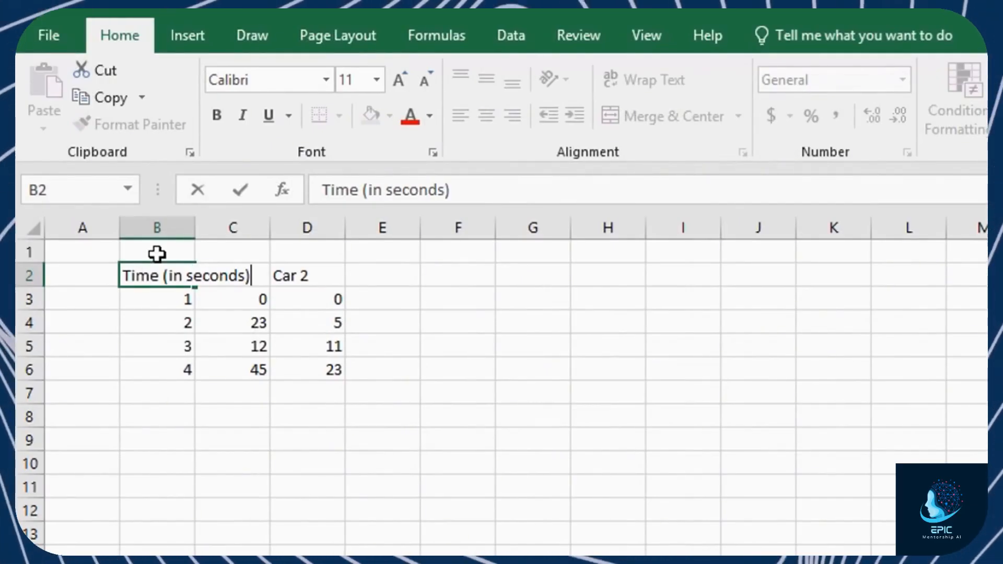
Change the header in cell B2 to "Time (in seconds)" and widen column B to fit the text
key("Return")
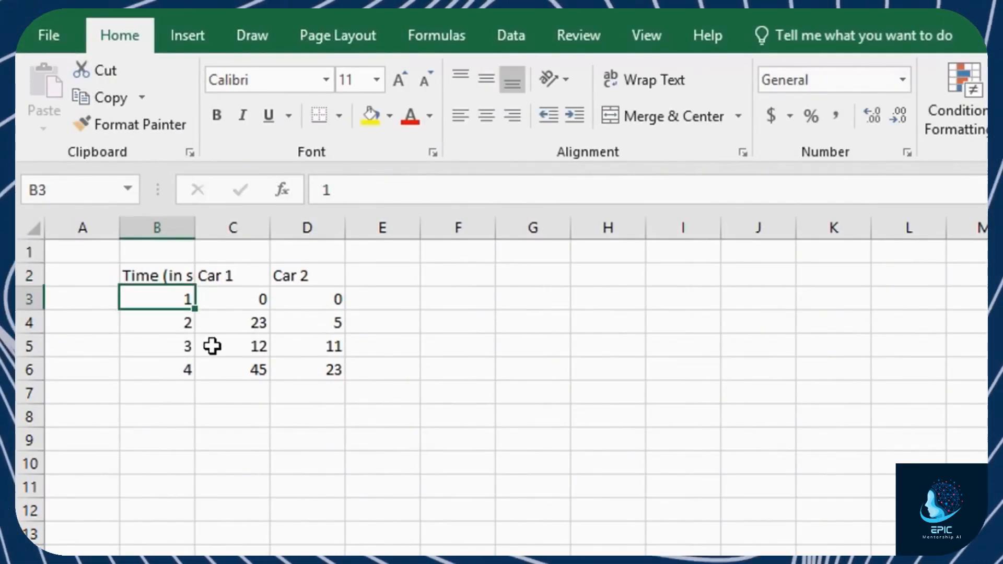
left_click(135, 274)
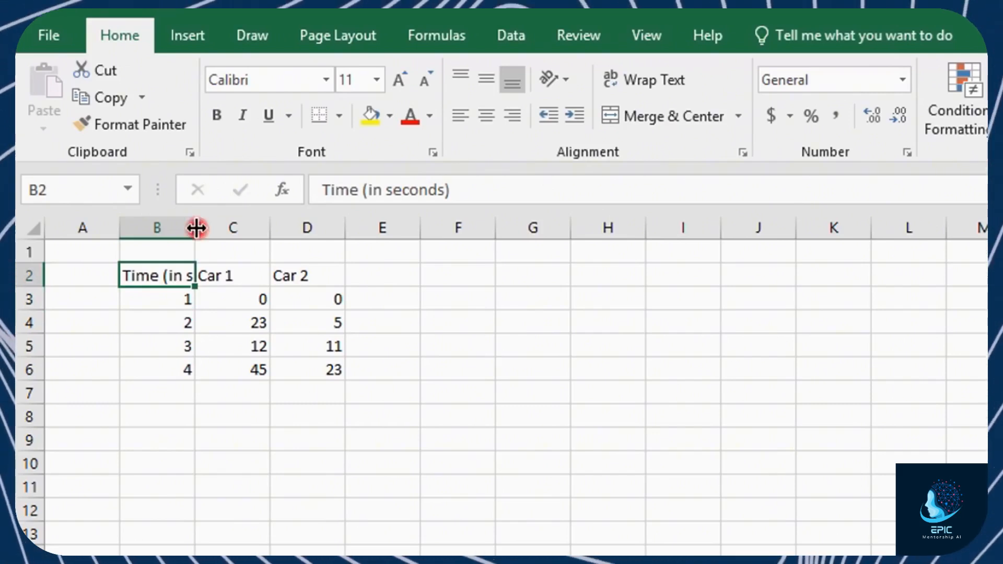
left_click_drag(196, 227, 267, 223)
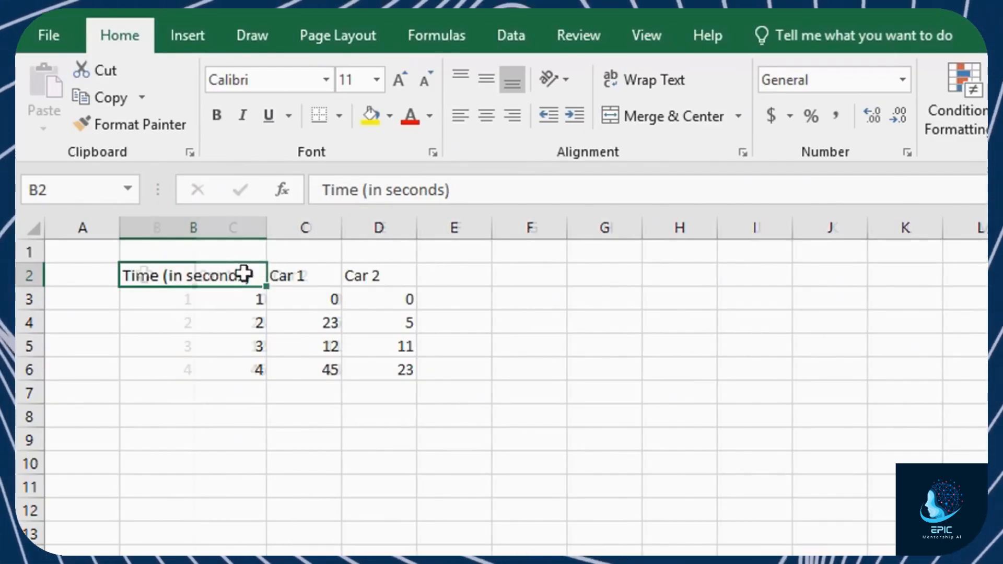
Undo the widening of column B and wrap the header text in cell B2 instead
key("ctrl+z")
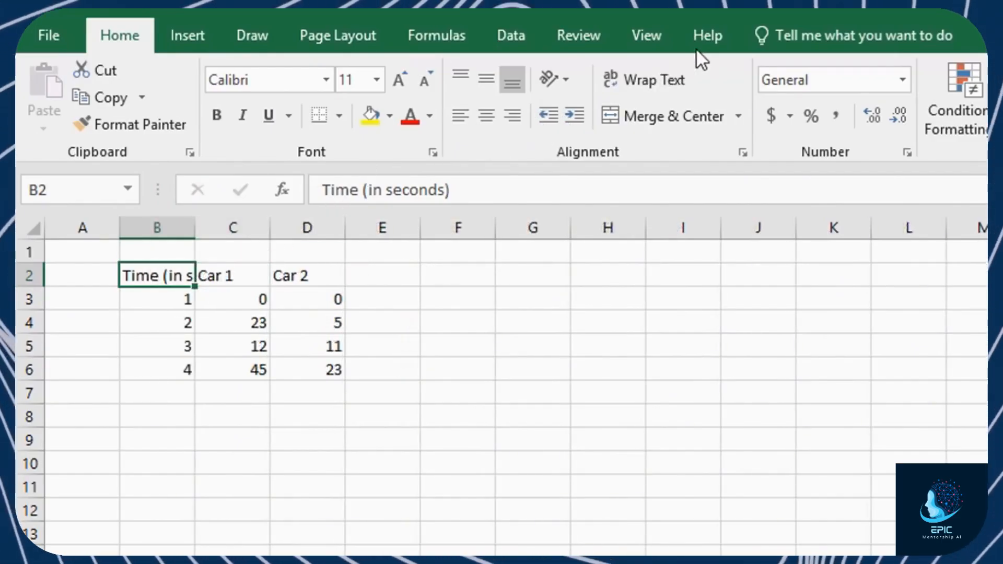
left_click(662, 86)
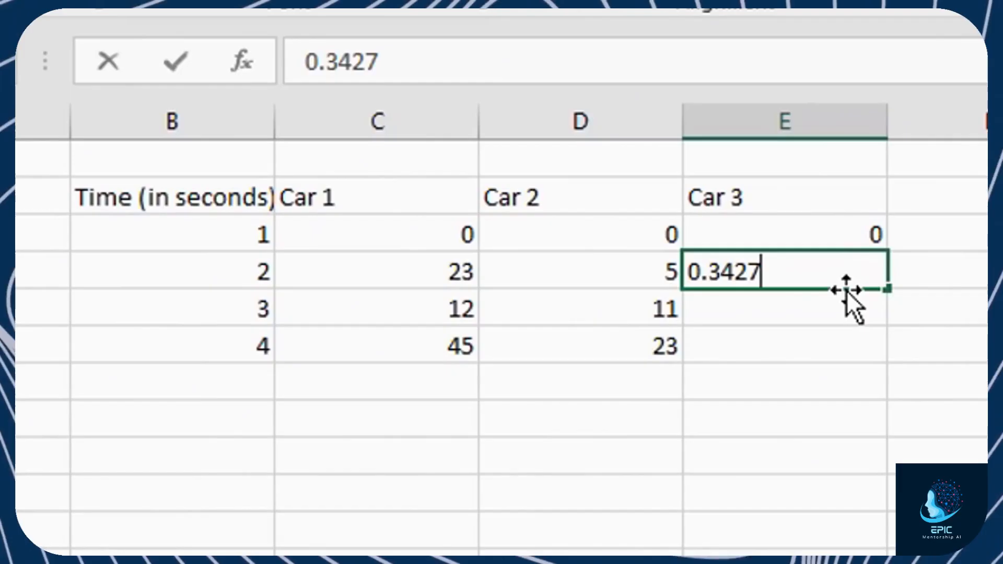
Enter 0.3427 in cell E4 under the Car 3 header
key("Return")
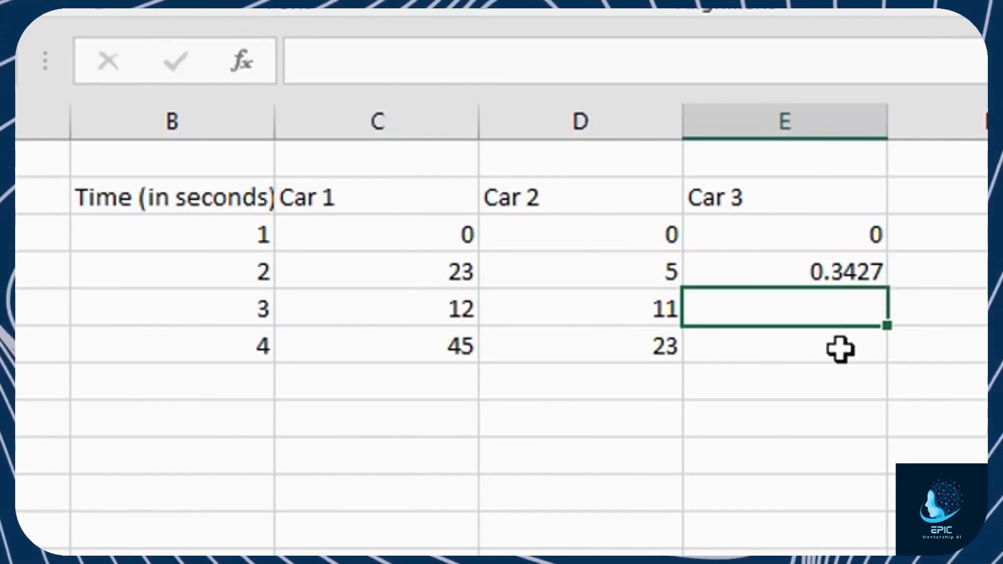
Overwrite the Car 3 value in cell E4 with 0,3487, using a comma as the decimal separator, and reselect the cell
left_click(850, 272)
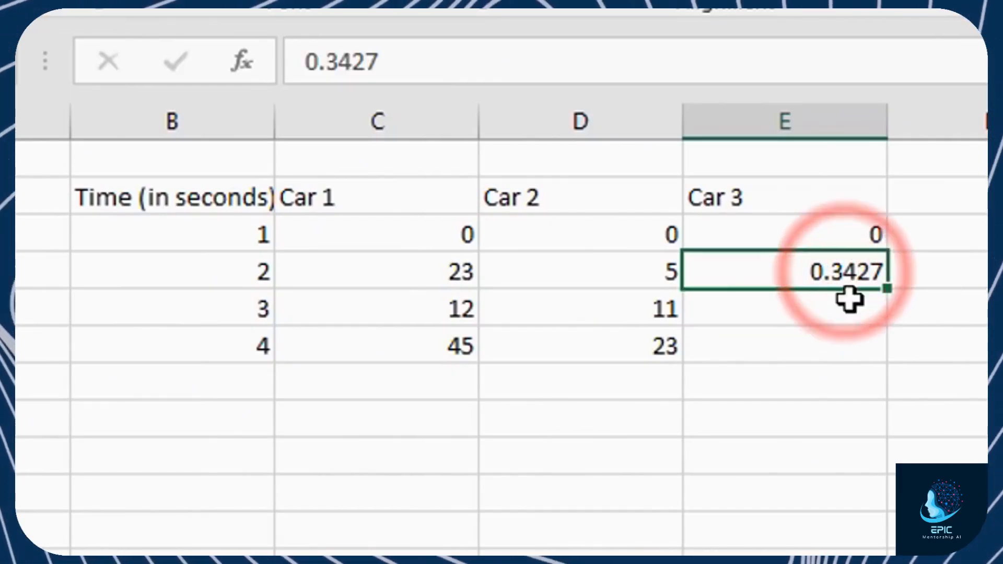
type("0")
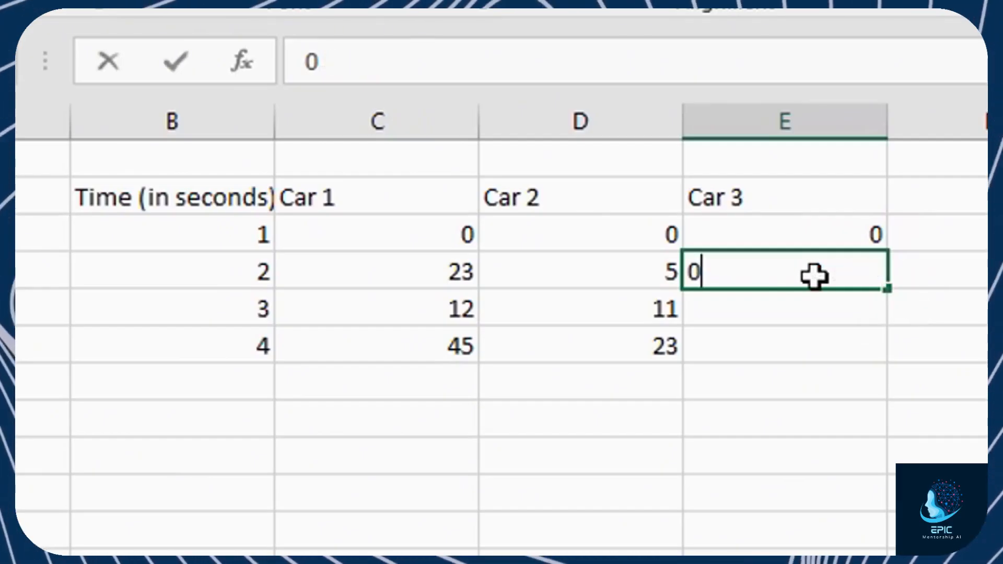
type(",")
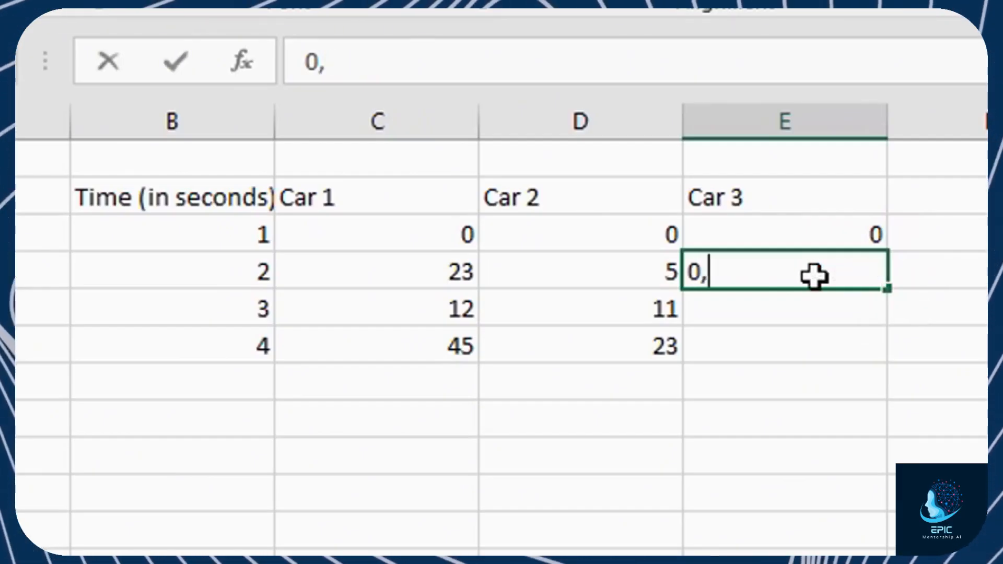
type("3487")
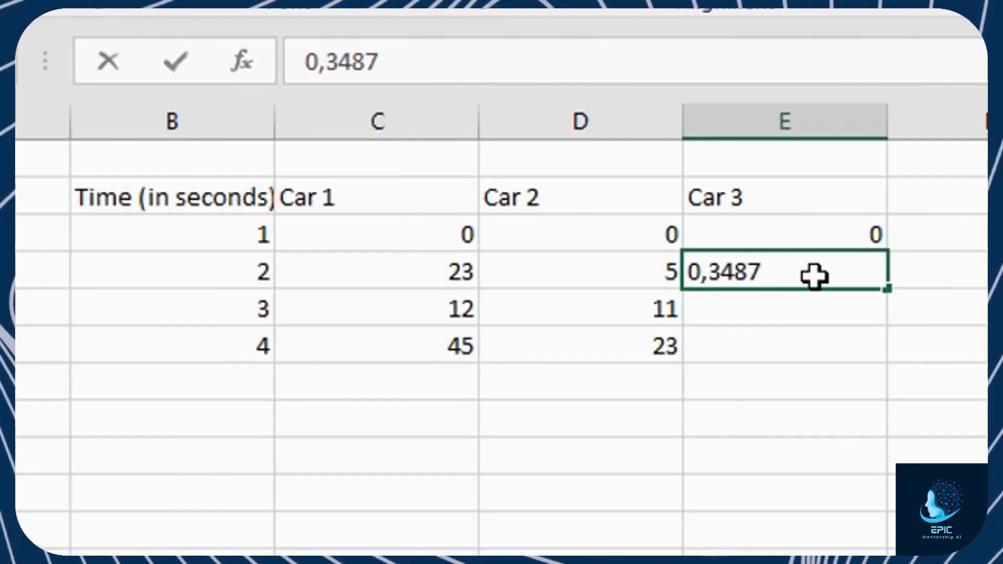
key("Return")
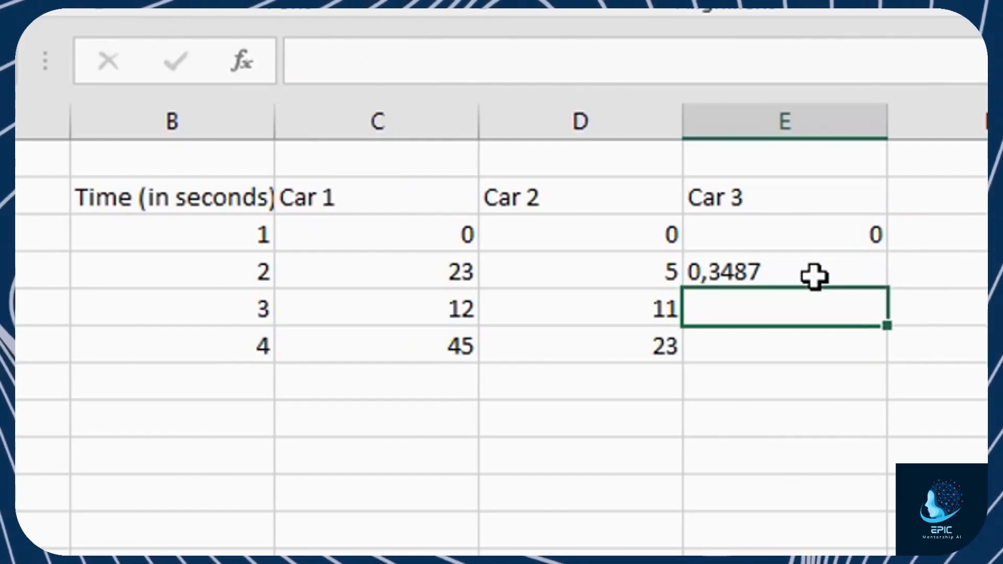
left_click(786, 270)
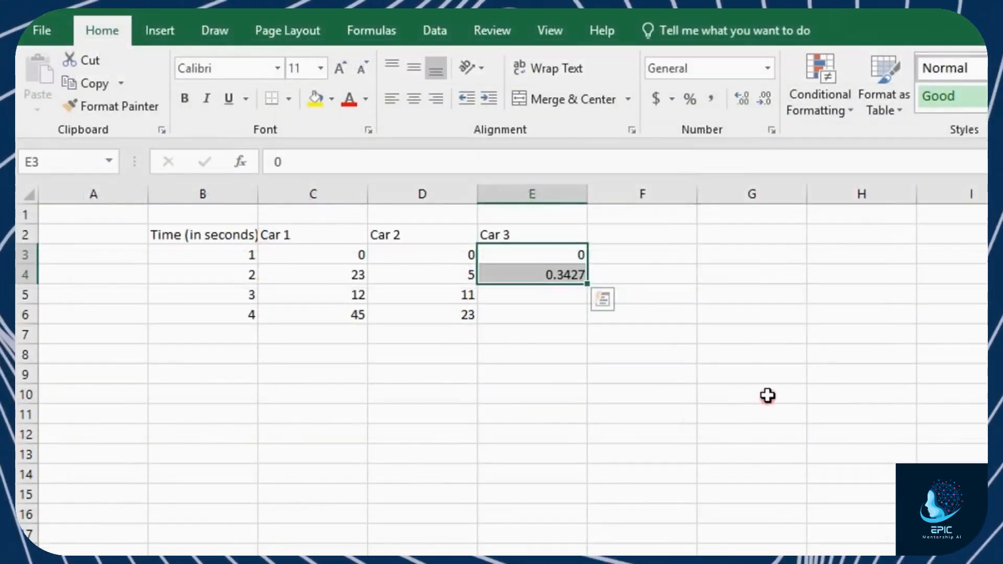
Enter 15 in cell G10 and move it to cell D7 below the Car 2 values
left_click(767, 395)
type("15")
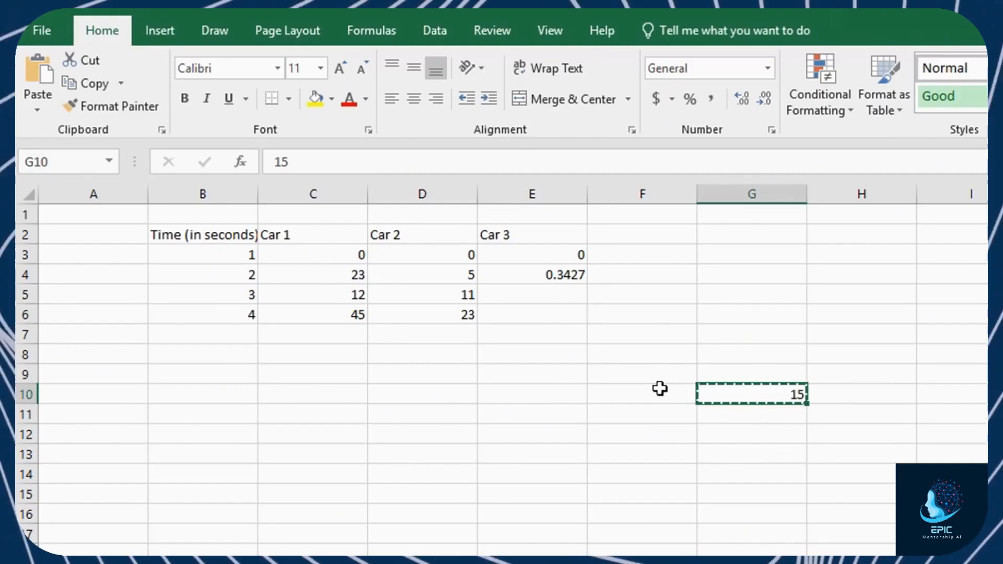
left_click(445, 339)
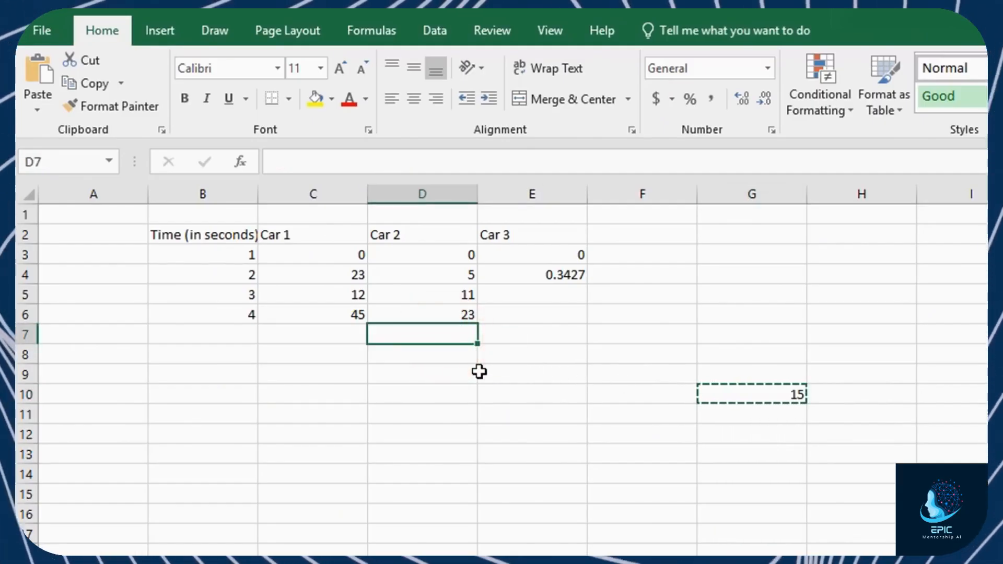
type("15")
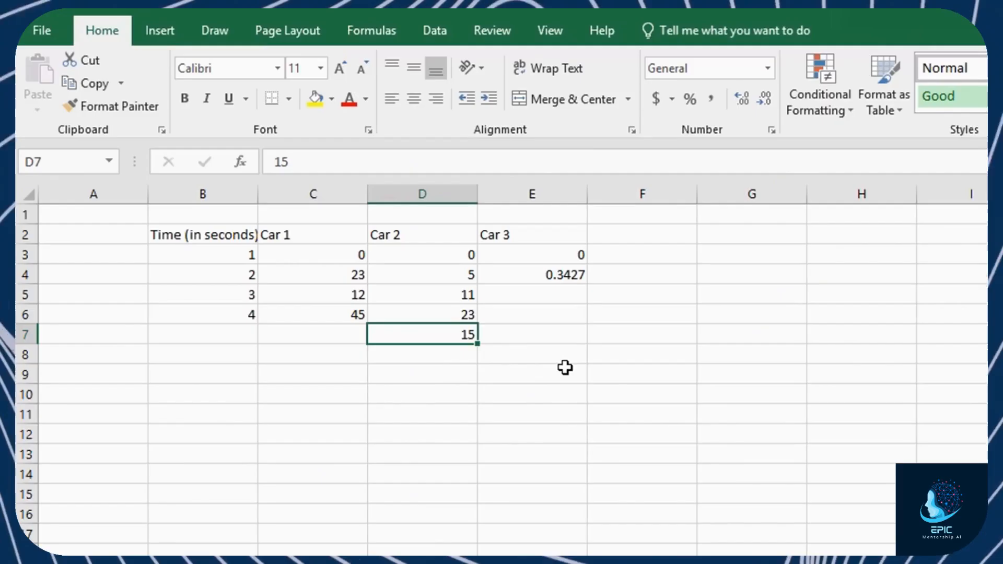
Cut and paste the 15 from cell D7 successively into cells C8, D8 and E9
key("ctrl+x")
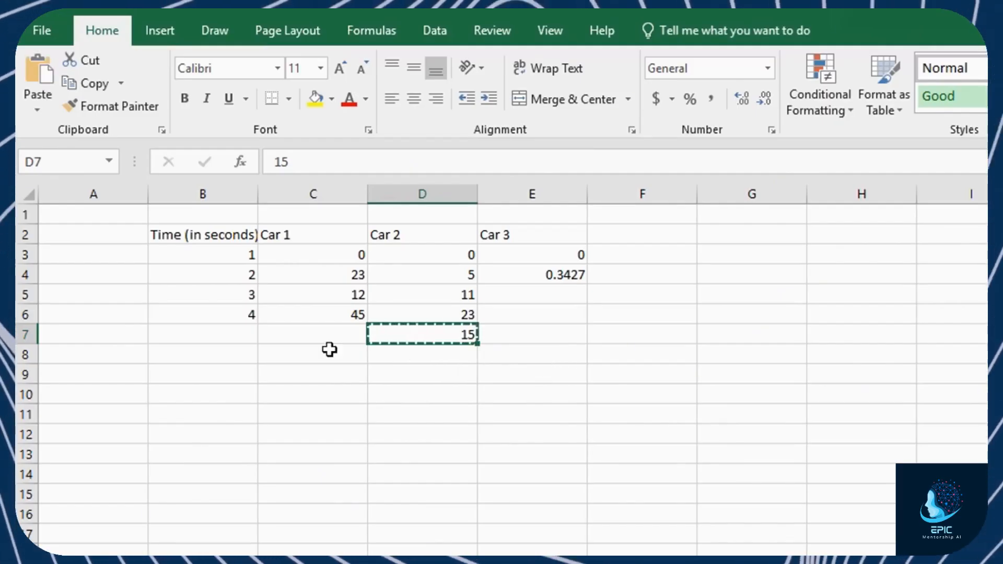
left_click(309, 355)
key("ctrl+v")
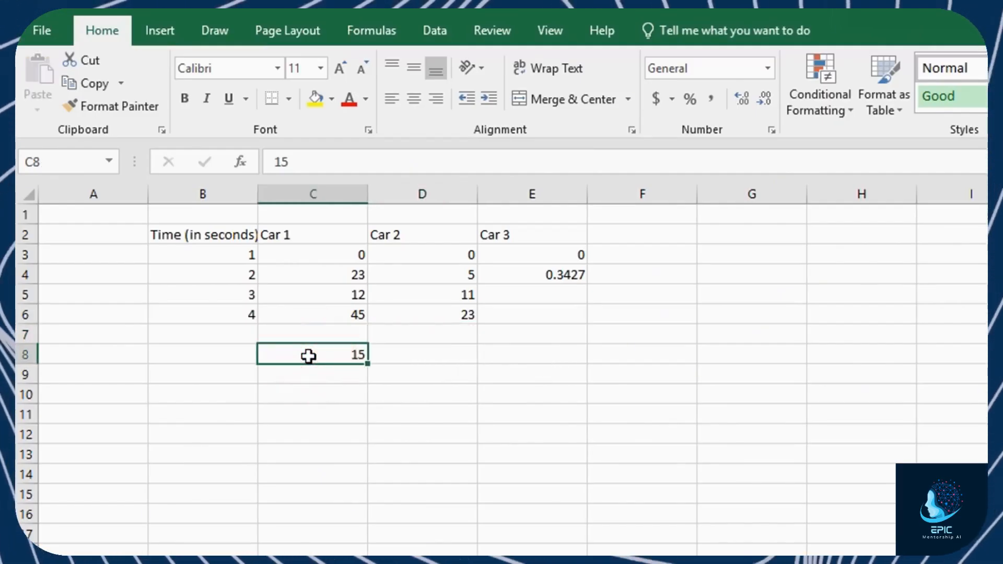
key("ctrl+x")
left_click(444, 358)
key("ctrl+v")
key("ctrl+x")
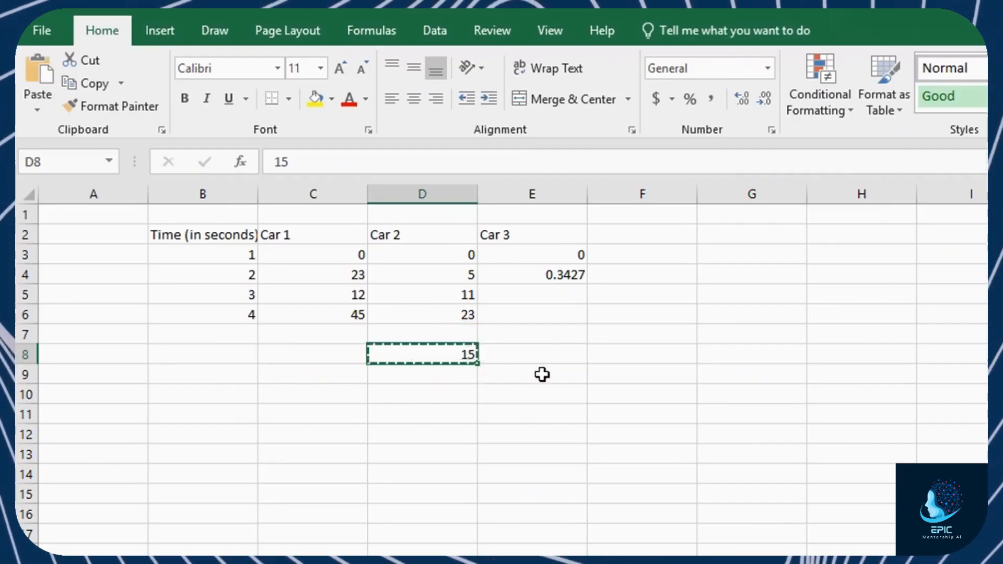
left_click(542, 375)
key("ctrl+v")
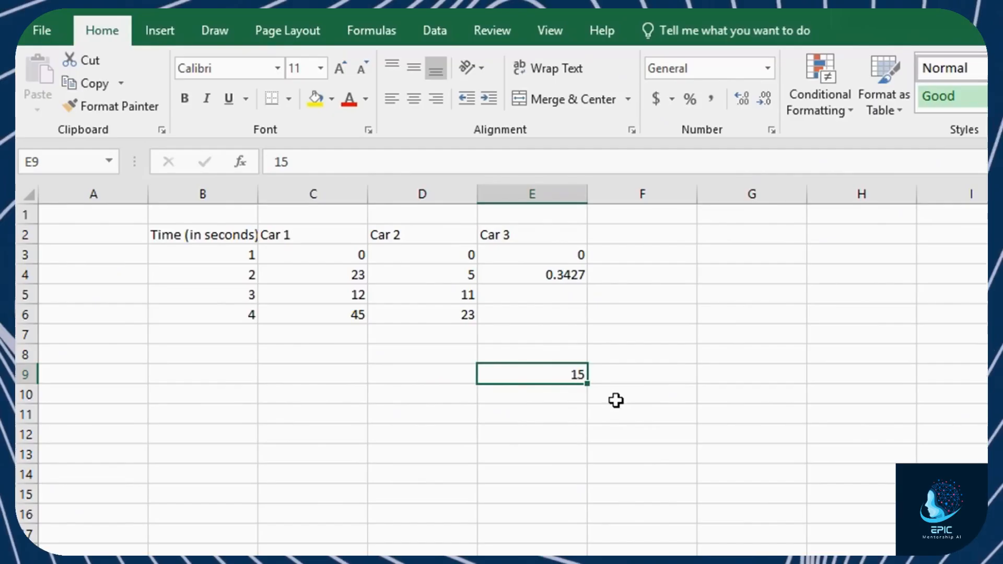
Undo all moves of the 15 and its original entry in G10, and clear the remaining cut or copy selection
key("ctrl+z")
key("ctrl+z")
key("ctrl+z")
key("ctrl+z")
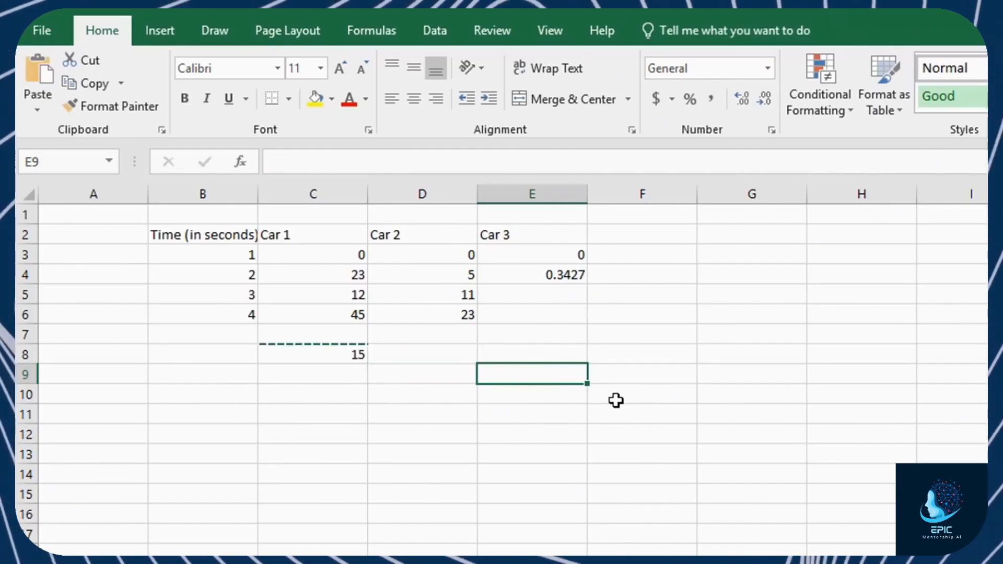
key("ctrl+z")
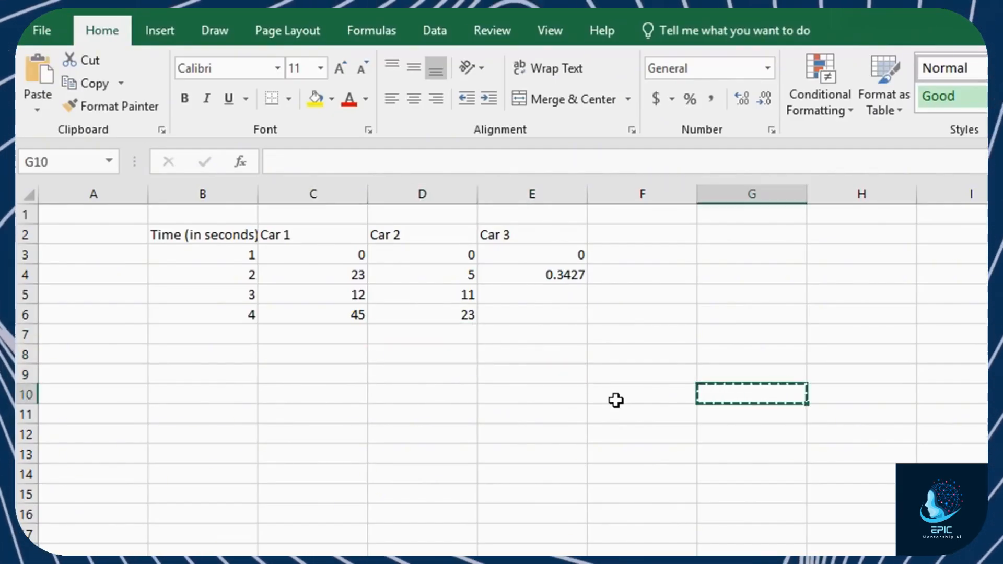
key("Escape")
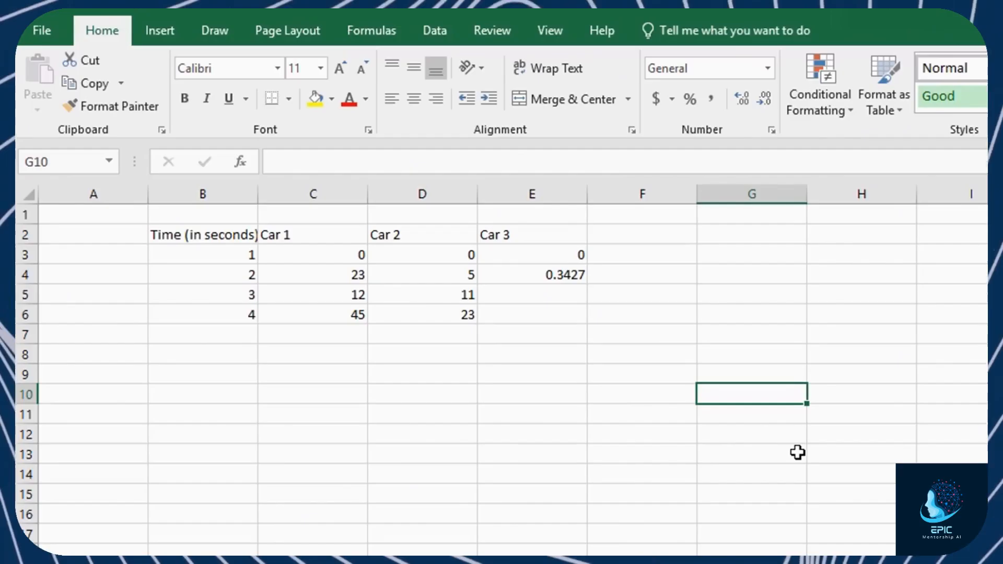
Cut the whole Car 2 column D and paste it into column F
left_click(433, 190)
right_click(433, 200)
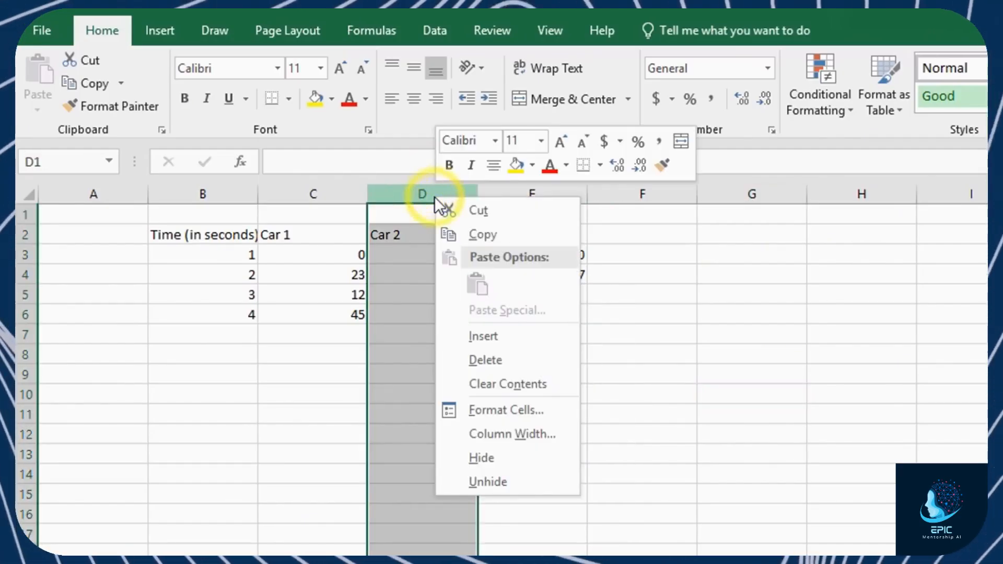
left_click(503, 214)
left_click(650, 192)
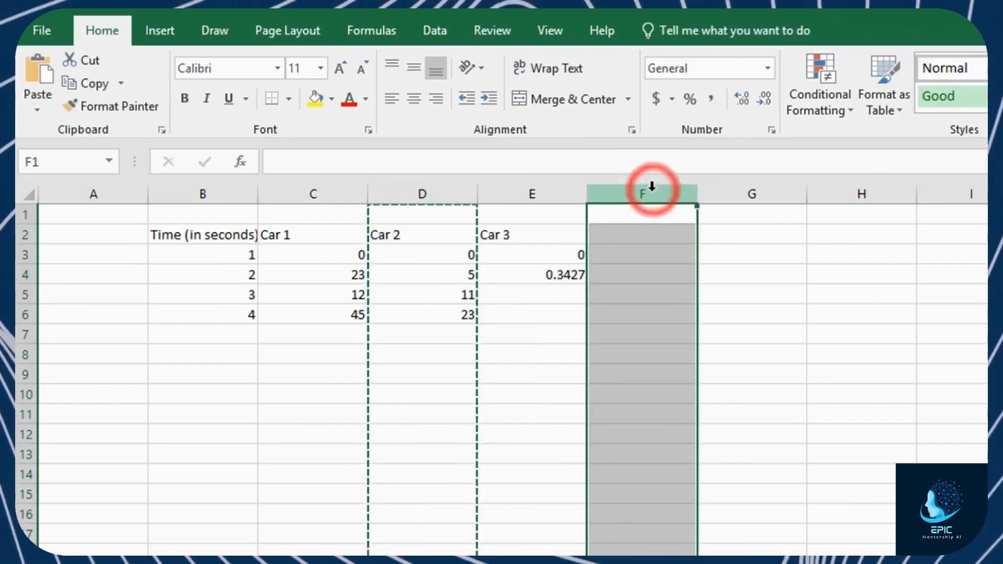
right_click(651, 191)
left_click(693, 276)
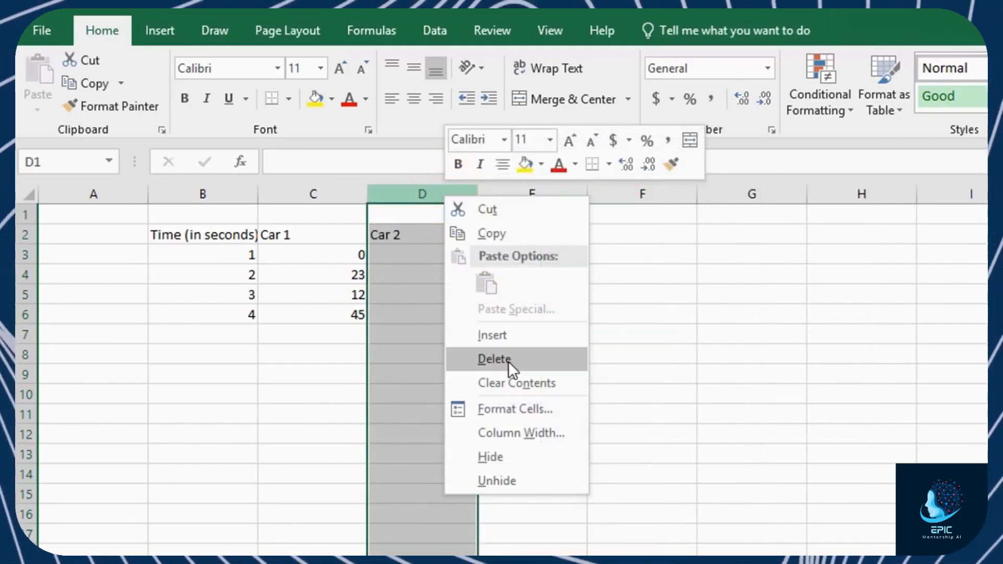
Try deleting the Car 2 column D and inserting a blank column in its place
left_click(517, 360)
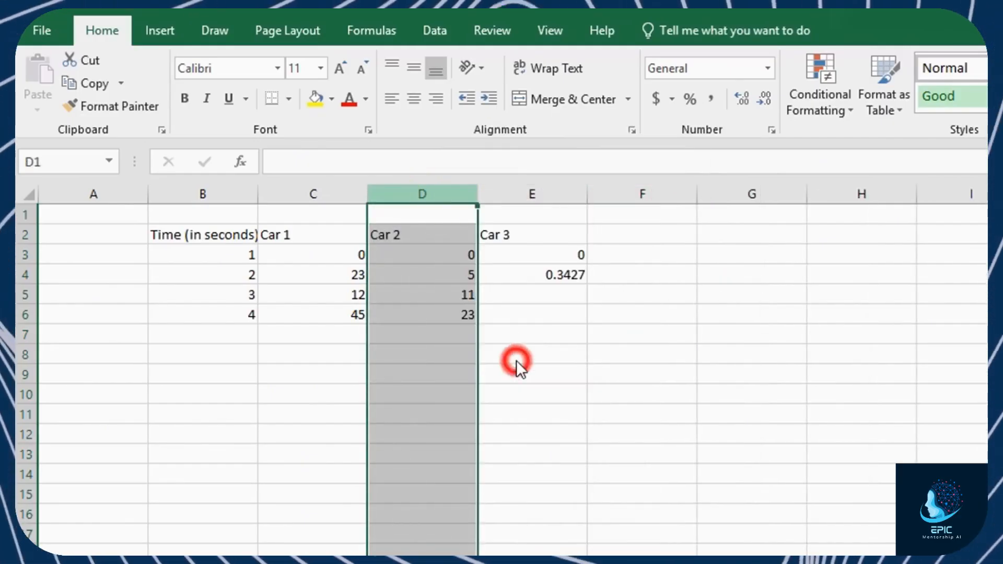
left_click(543, 357)
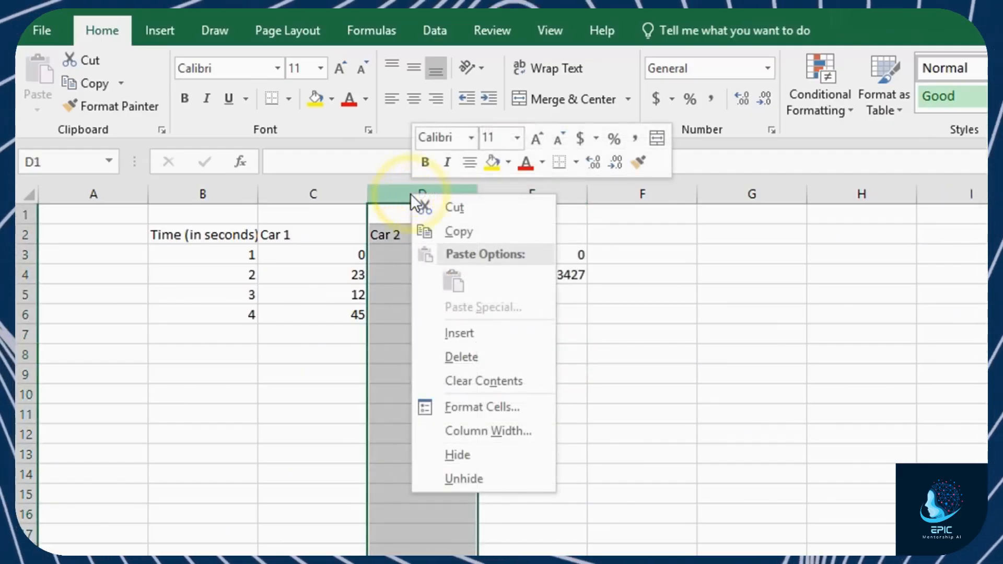
left_click(502, 337)
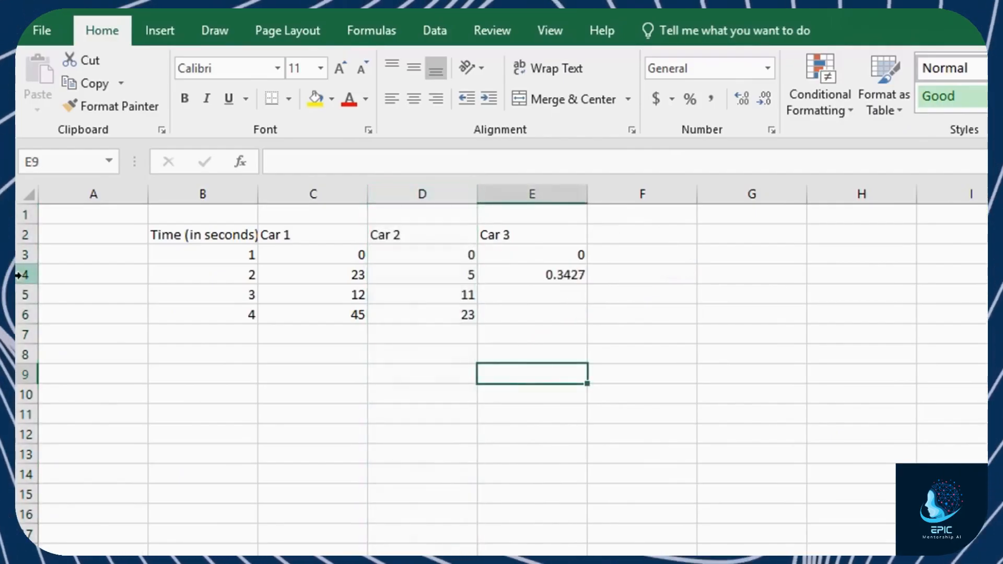
Try inserting a blank row above row 4 of the data
left_click(25, 275)
right_click(27, 275)
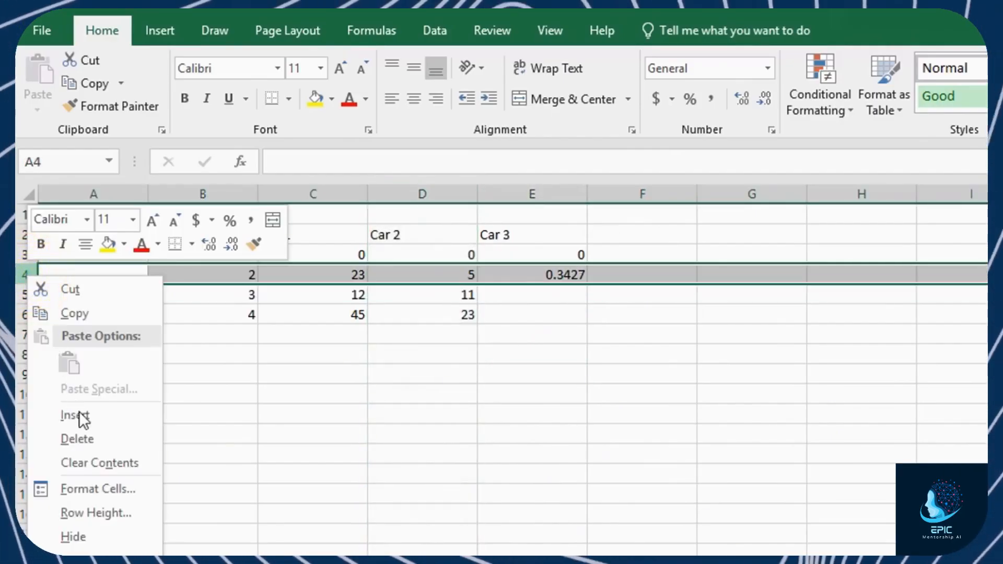
left_click(112, 415)
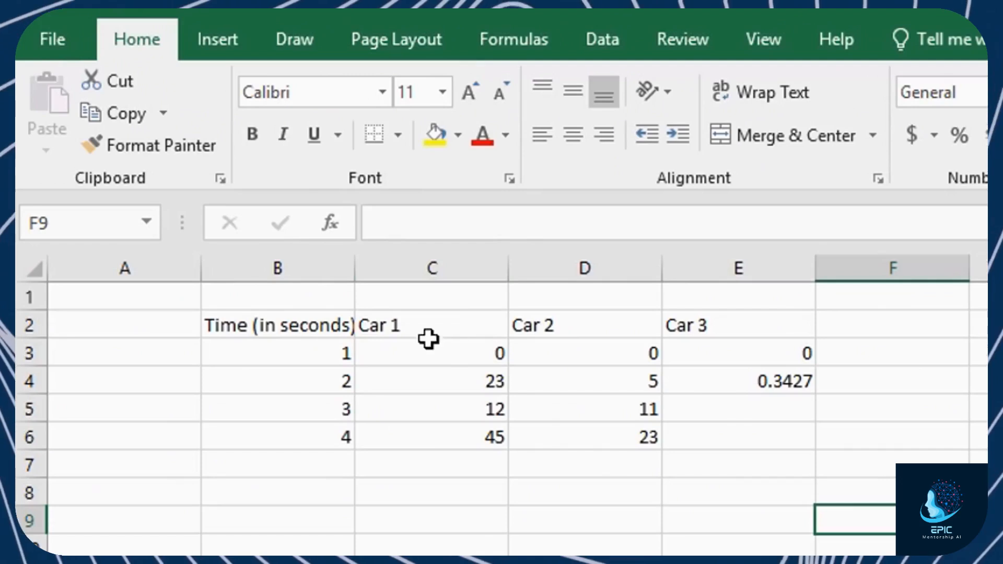
Mark the table's parts one by one: the time column B2:B6, the car headers C2:E2, and the values C3:E6
left_click_drag(320, 320, 306, 436)
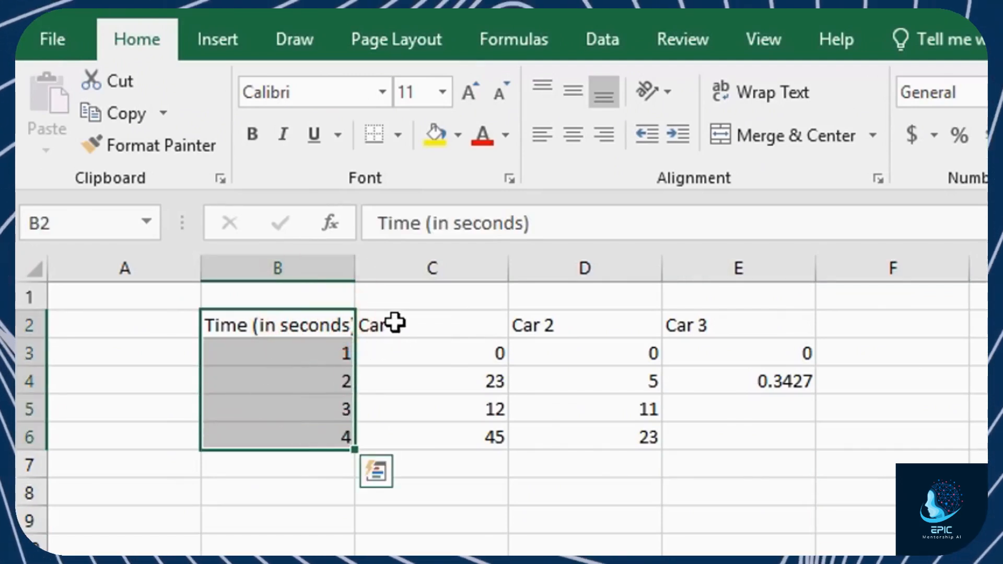
left_click_drag(394, 324, 792, 324)
left_click_drag(420, 349, 789, 442)
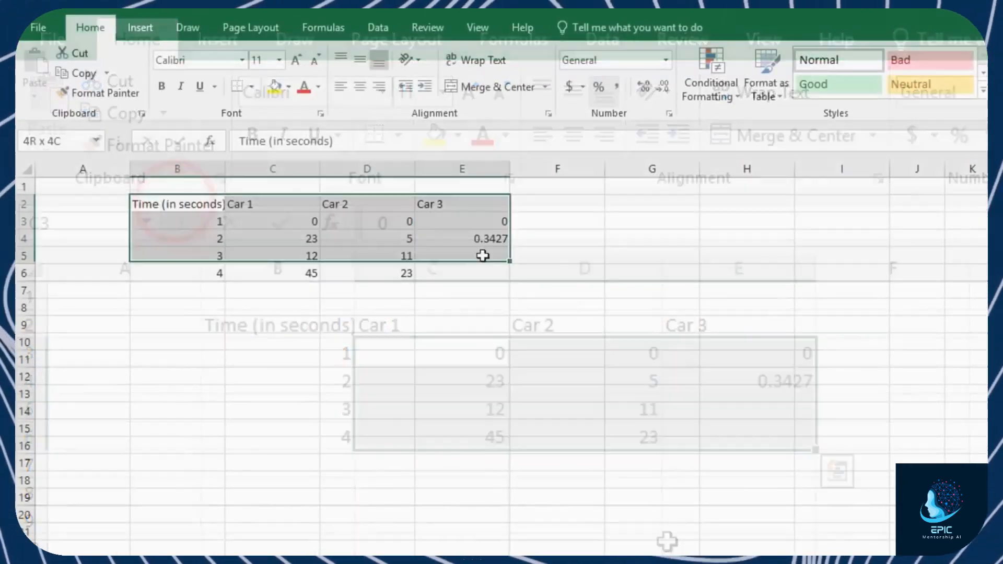
Cut the whole table B2:E6 and paste it at G3, and move it from there to B7
left_click_drag(794, 440, 793, 440)
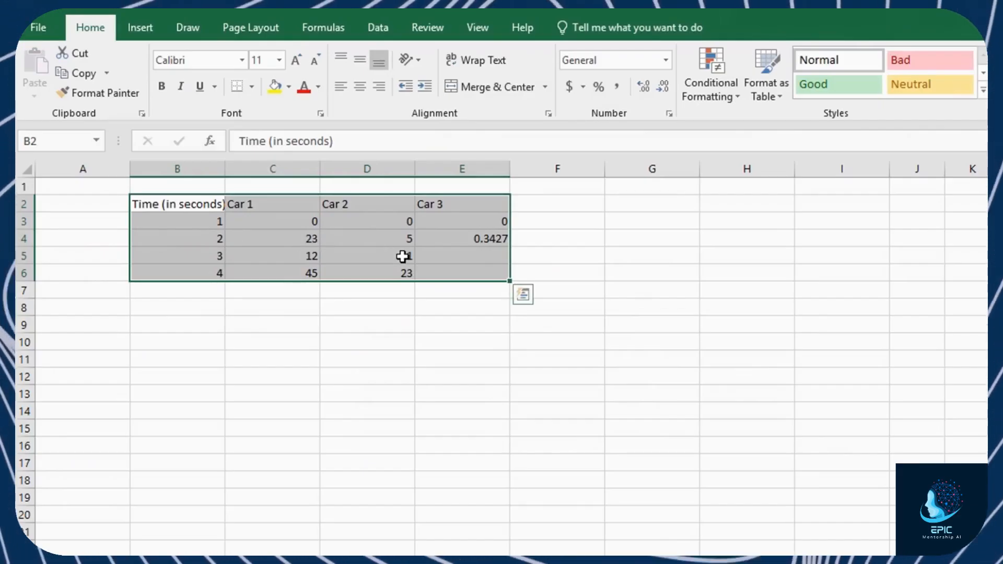
key("ctrl+c")
left_click(634, 219)
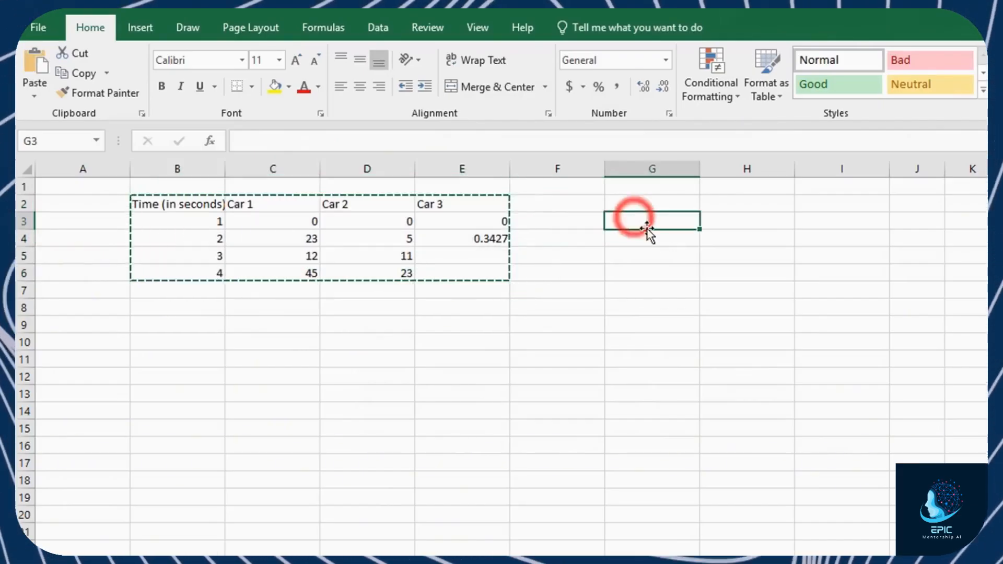
key("ctrl+v")
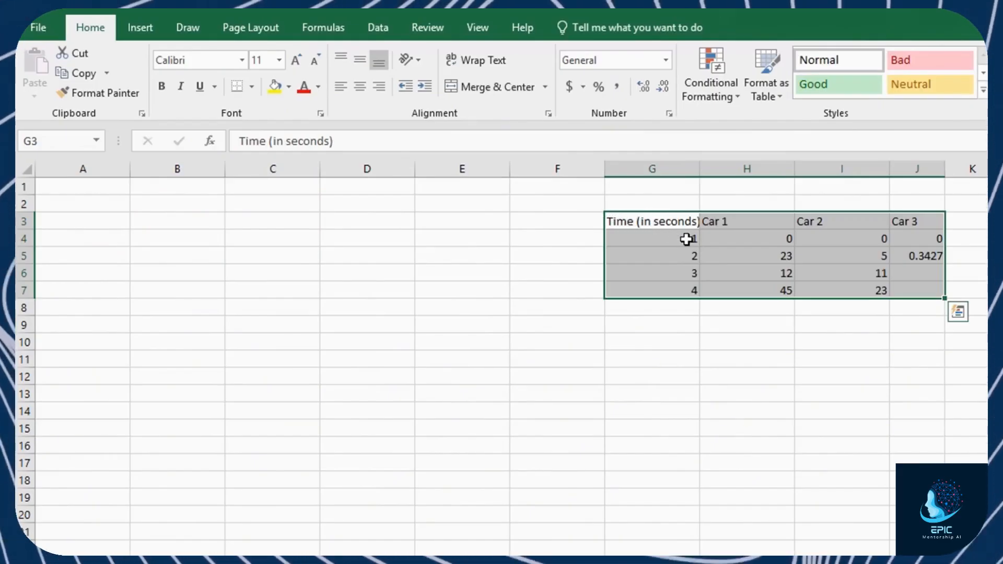
key("ctrl+c")
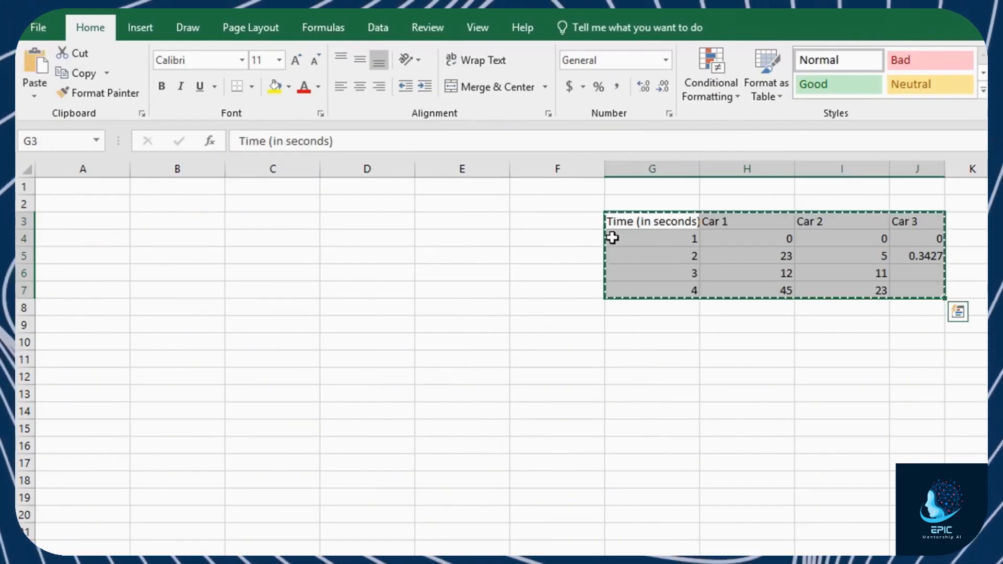
left_click(151, 286)
key("ctrl+v")
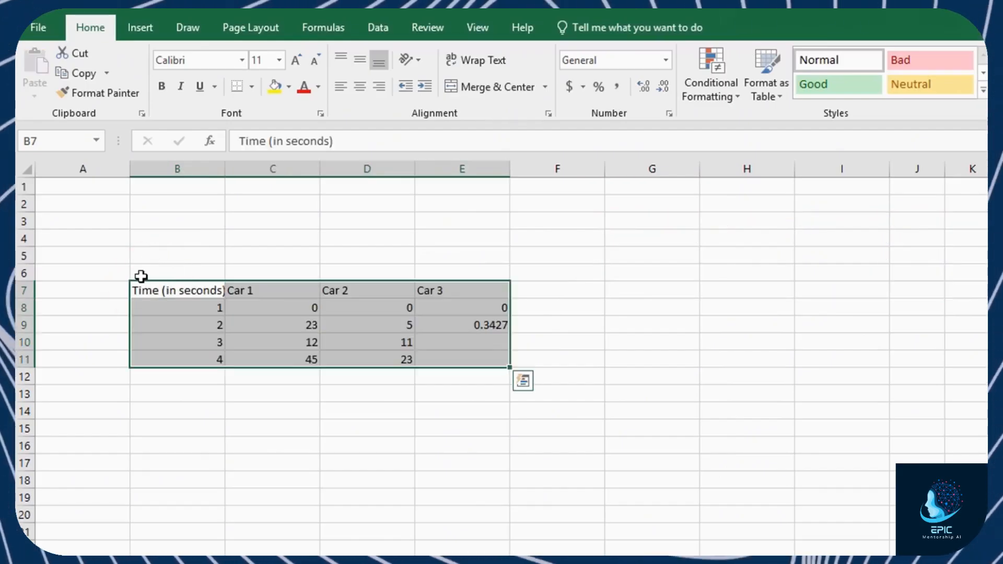
Try deleting the table cells B2:E6 with the Shift cells left option
left_click_drag(172, 203, 496, 277)
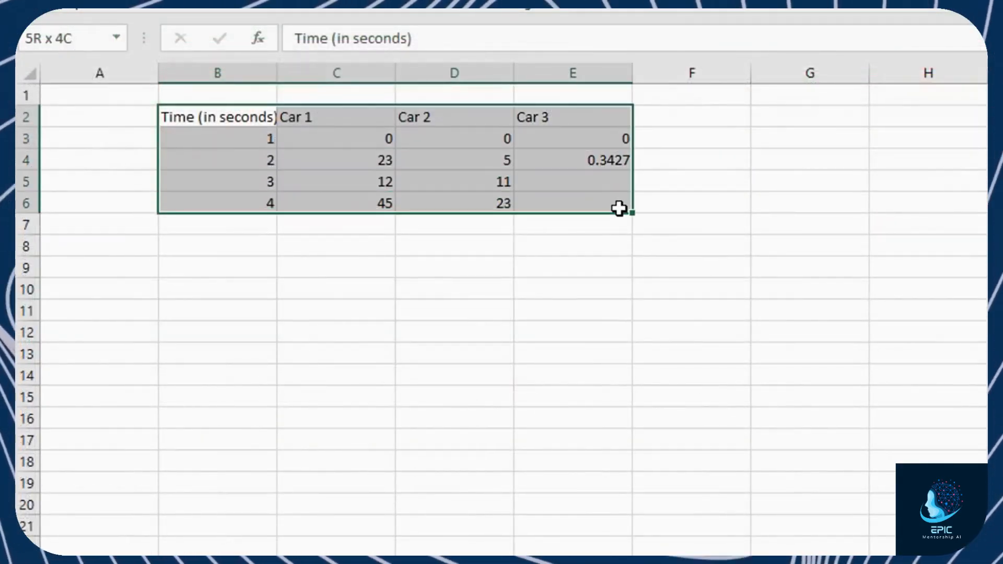
right_click(566, 184)
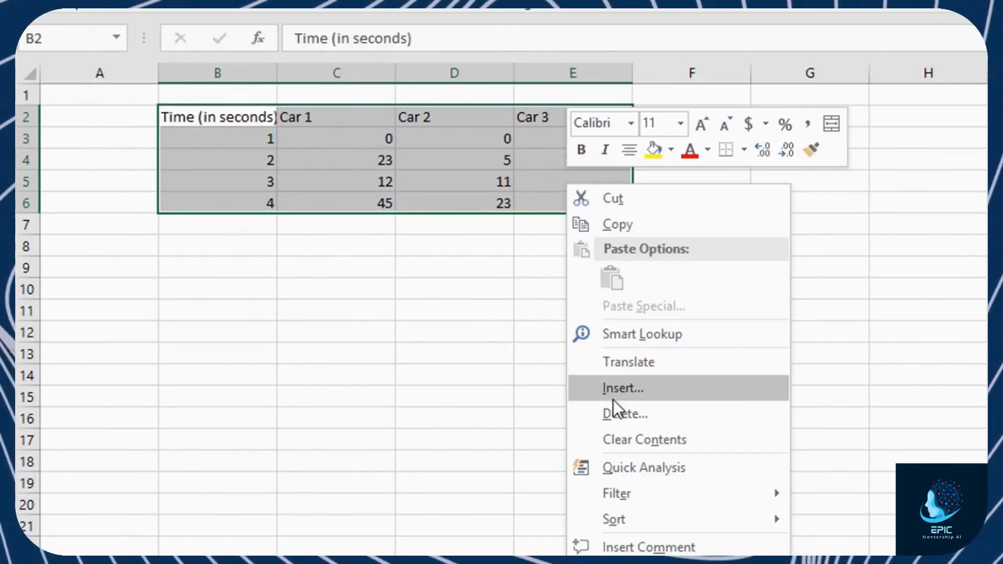
left_click(653, 416)
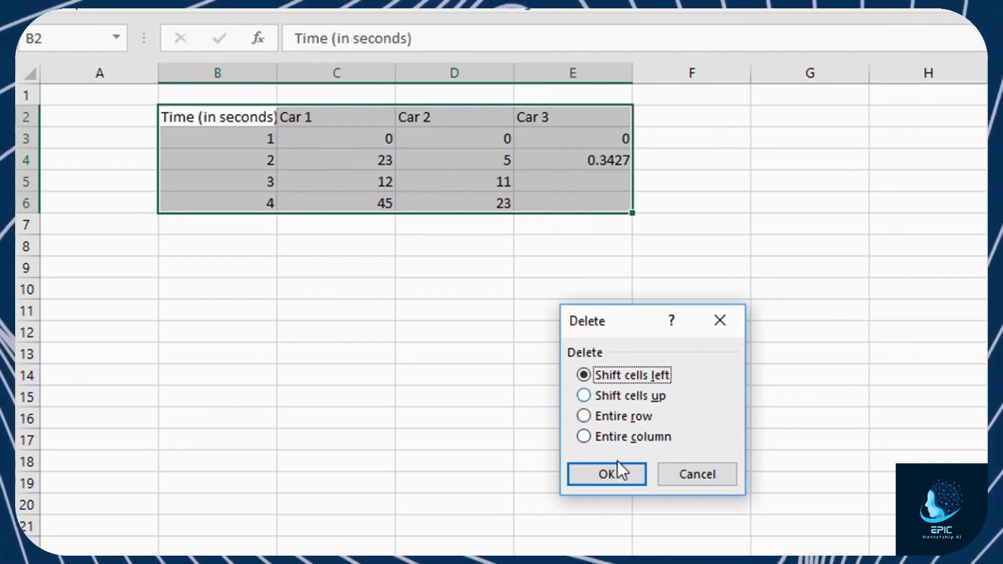
left_click(619, 474)
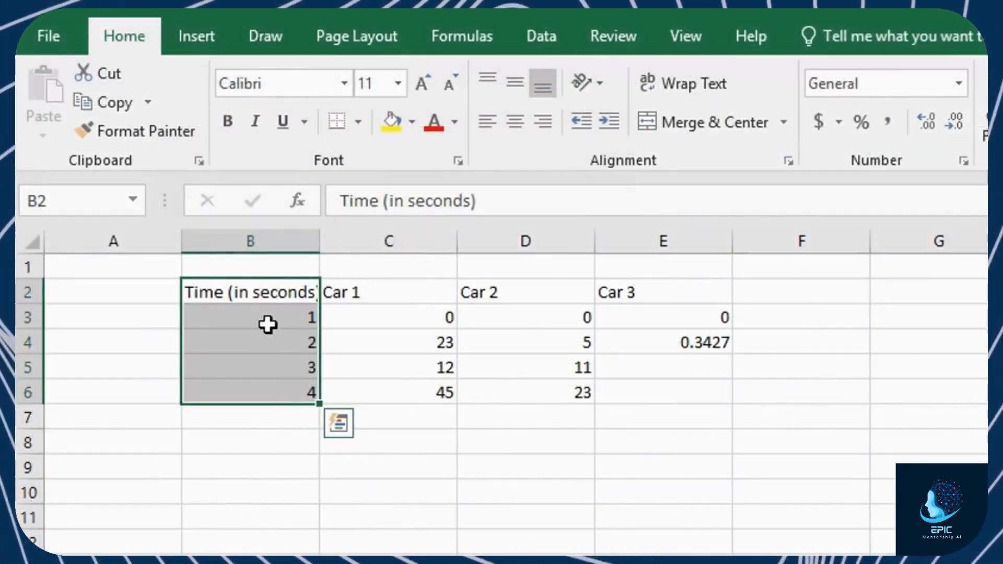
Change the font of the time column B2:B6 to Andy and undo the change
left_click(343, 83)
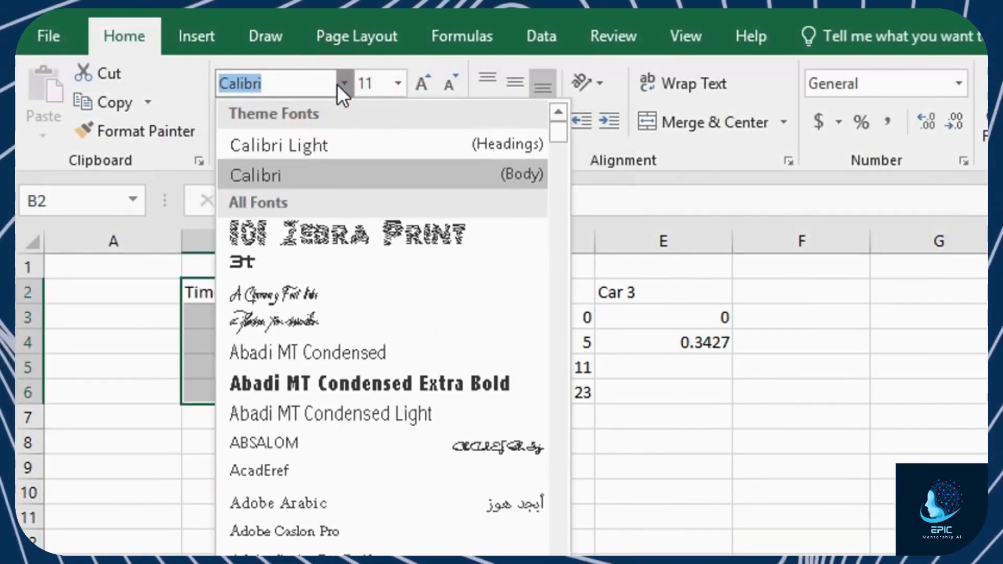
scroll(345, 402, "down", 10)
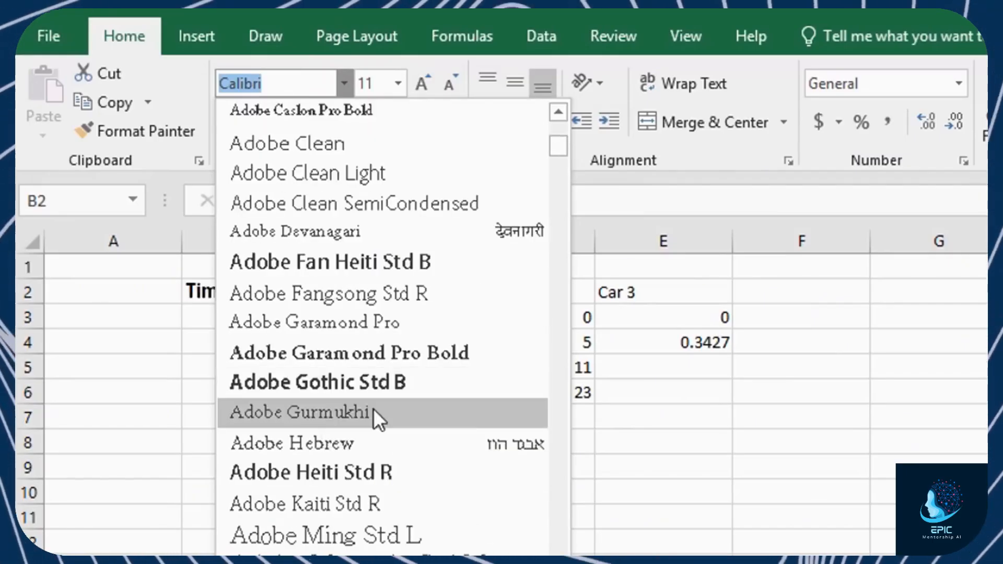
scroll(349, 430, "down", 2)
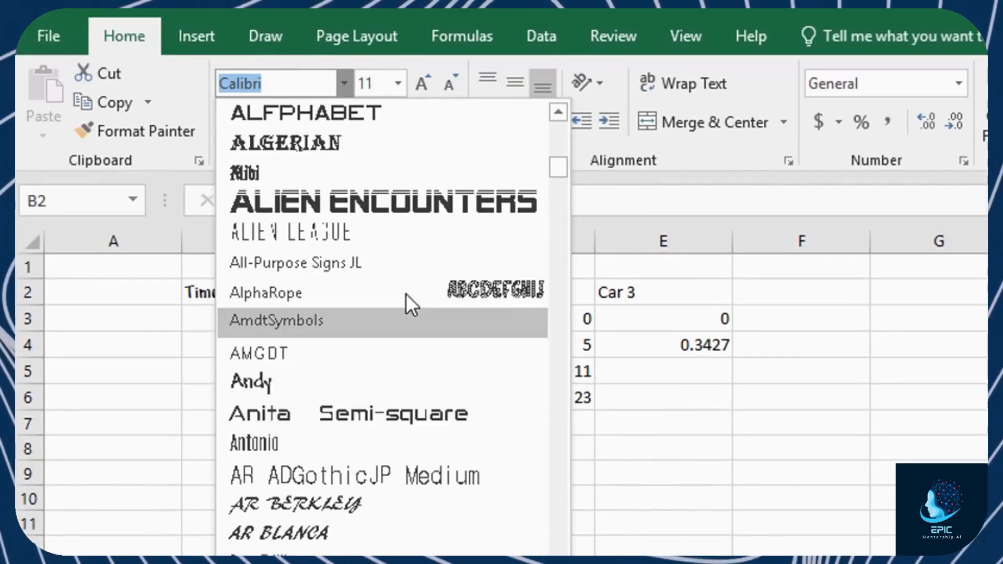
left_click(360, 384)
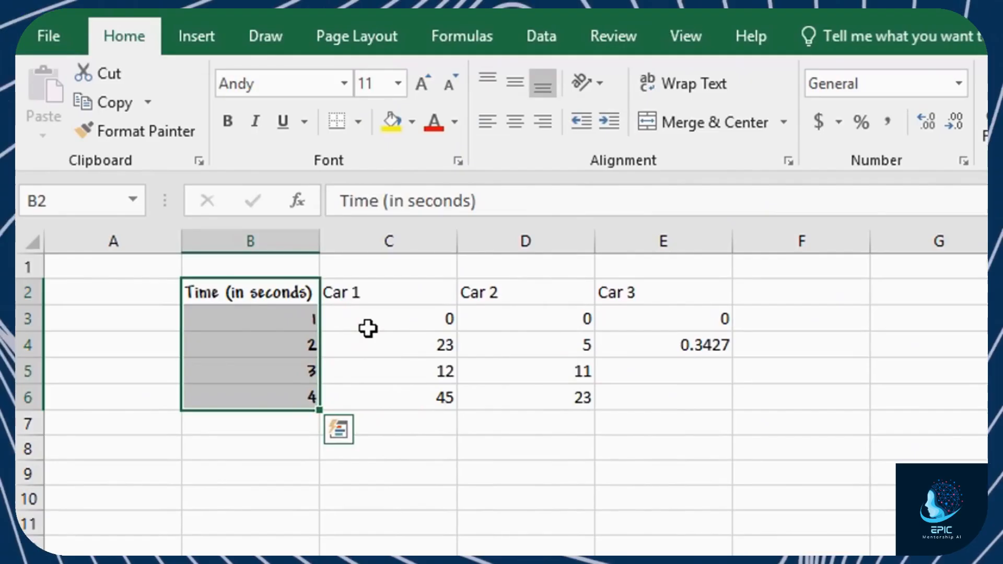
key("ctrl+z")
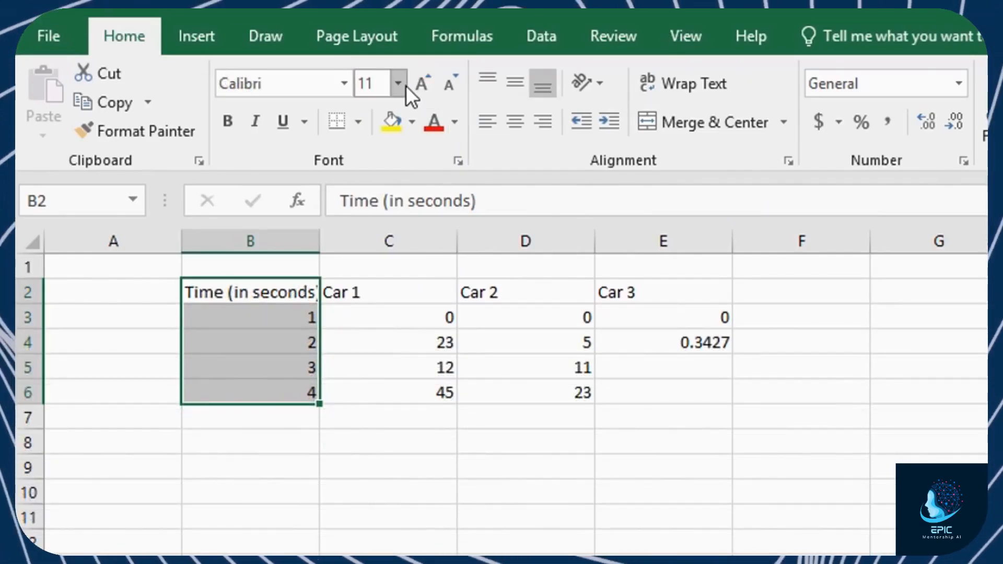
Preview other font sizes for B2:B6 and switch bold, italic and underline on and off again
left_click(398, 83)
left_click(226, 122)
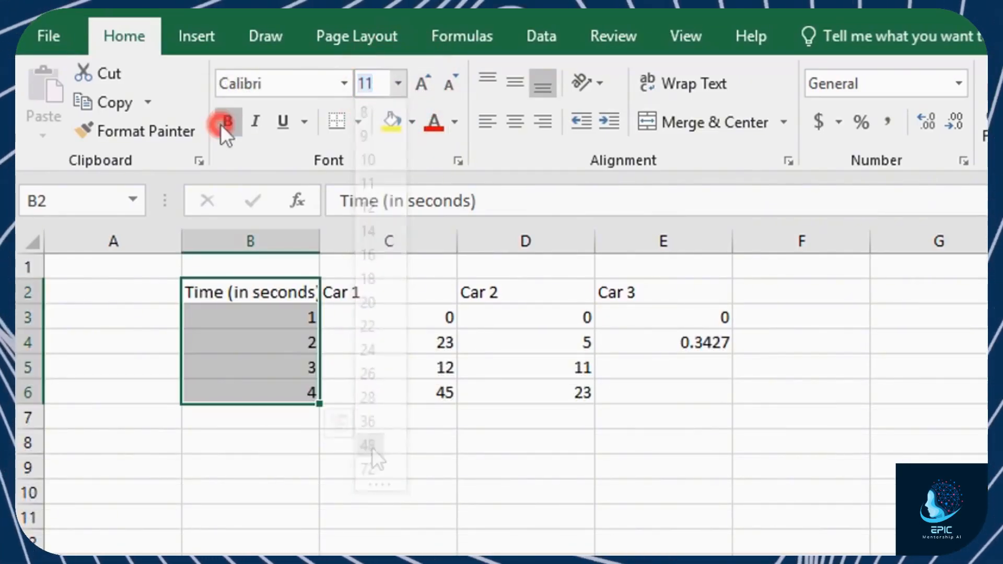
left_click(222, 123)
left_click(256, 125)
left_click(256, 125)
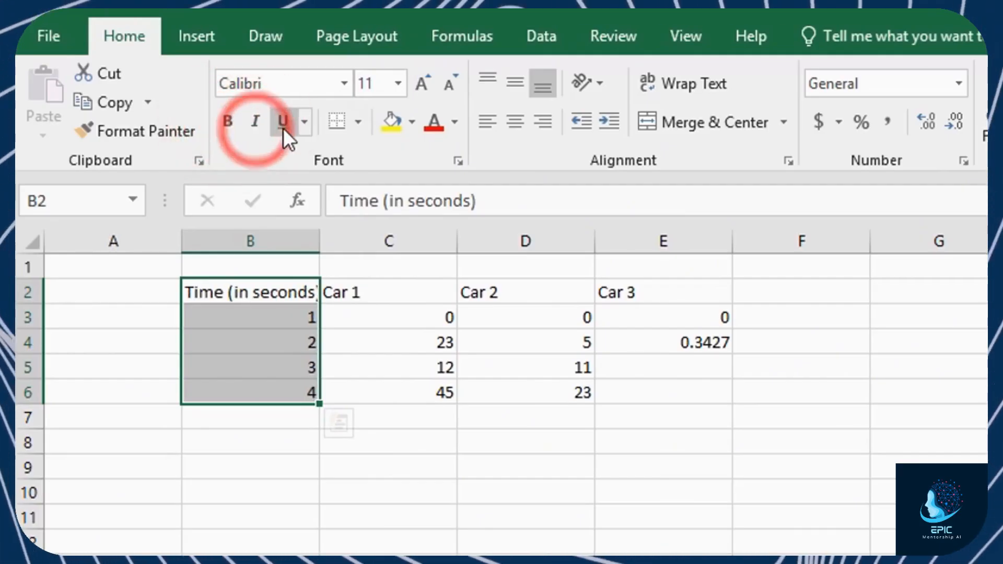
left_click(283, 126)
left_click(283, 125)
Try red text and yellow fill on B2:B6, and settle on dark blue text with a light orange fill
left_click(432, 123)
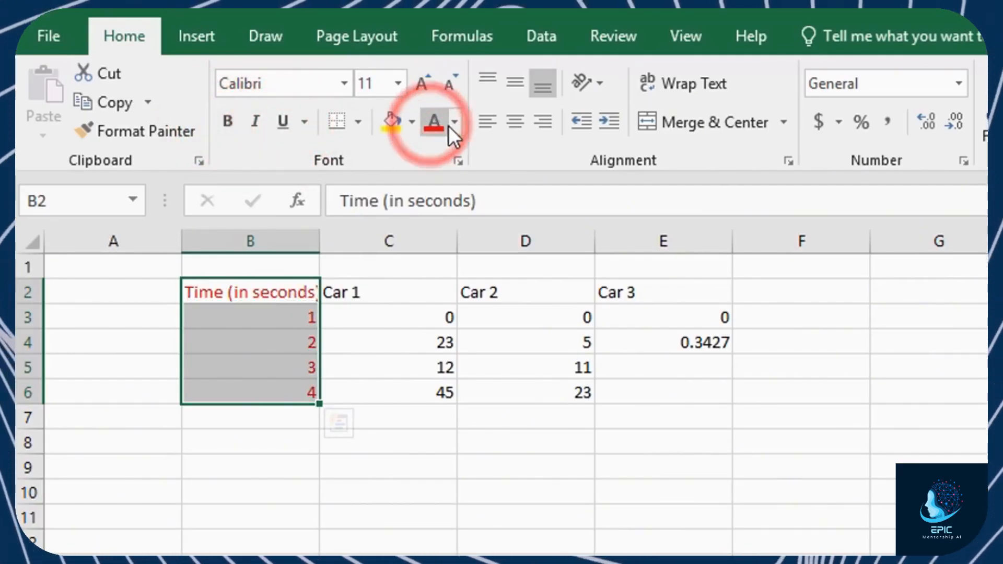
left_click(453, 124)
left_click(582, 345)
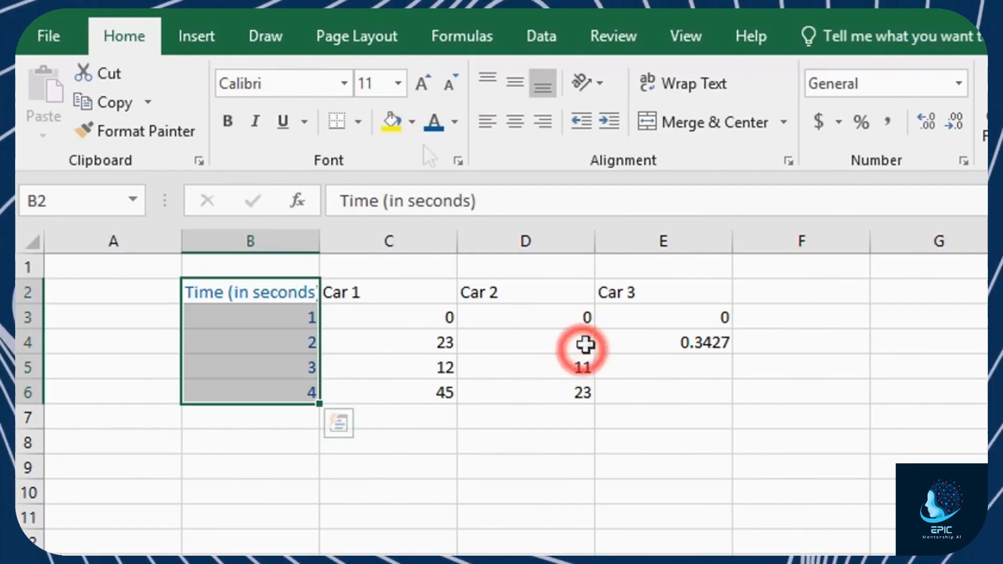
left_click(393, 122)
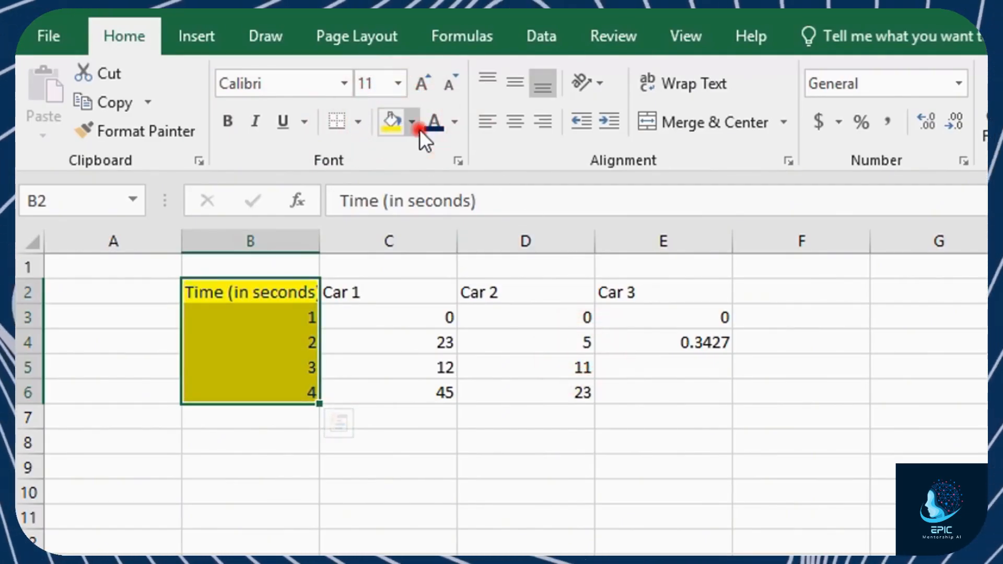
left_click(412, 123)
left_click(412, 317)
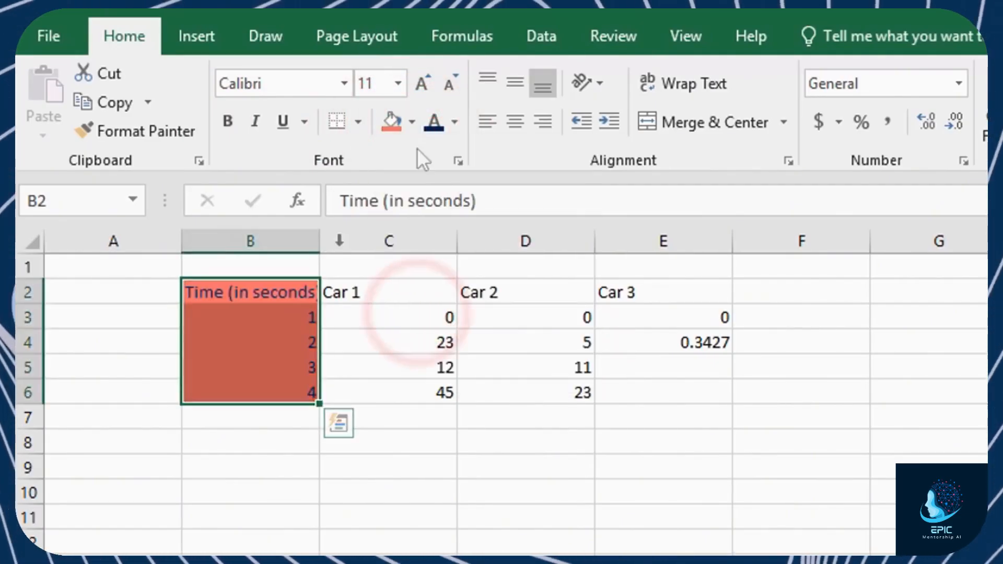
Try left and right alignment on the time column B2:B6 and leave it horizontally centred
left_click(488, 121)
left_click(512, 122)
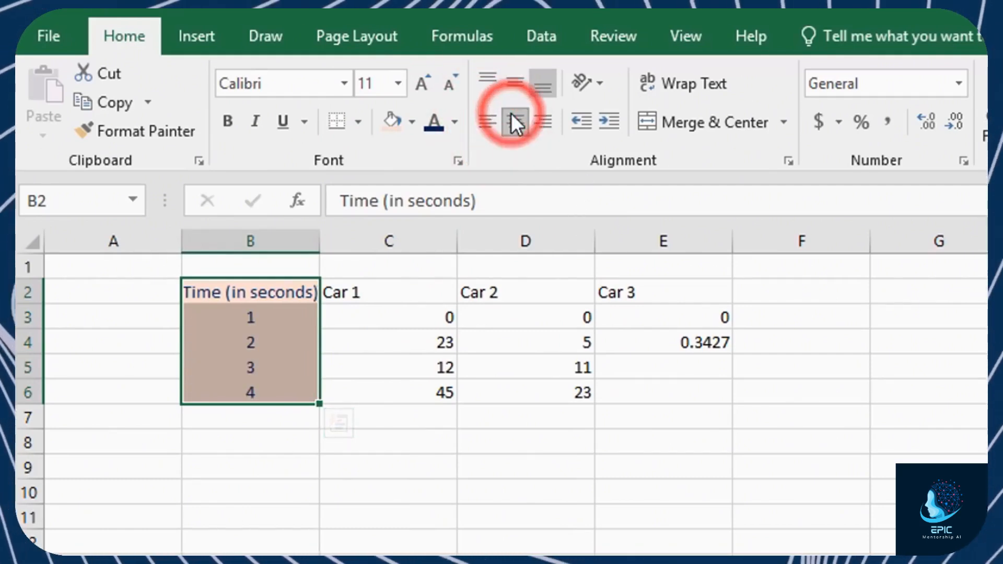
left_click(538, 124)
left_click(516, 125)
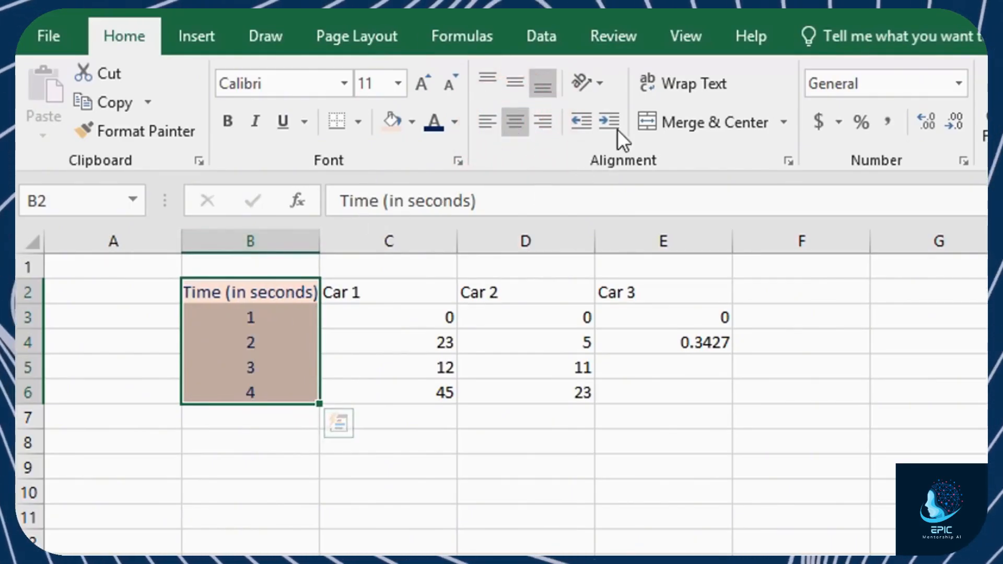
Try rotating the text in B2:B6 with the Angle Counterclockwise orientation
left_click(579, 83)
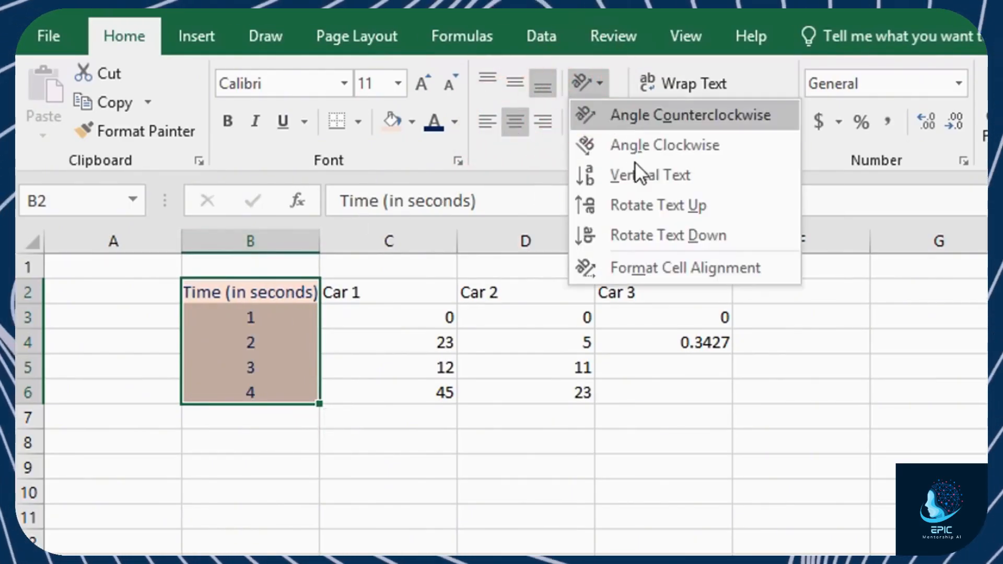
left_click(641, 118)
Open Format Cells and try the Italic, Bold Italic and Regular font styles and the sizes 8 and 14
key("ctrl+1")
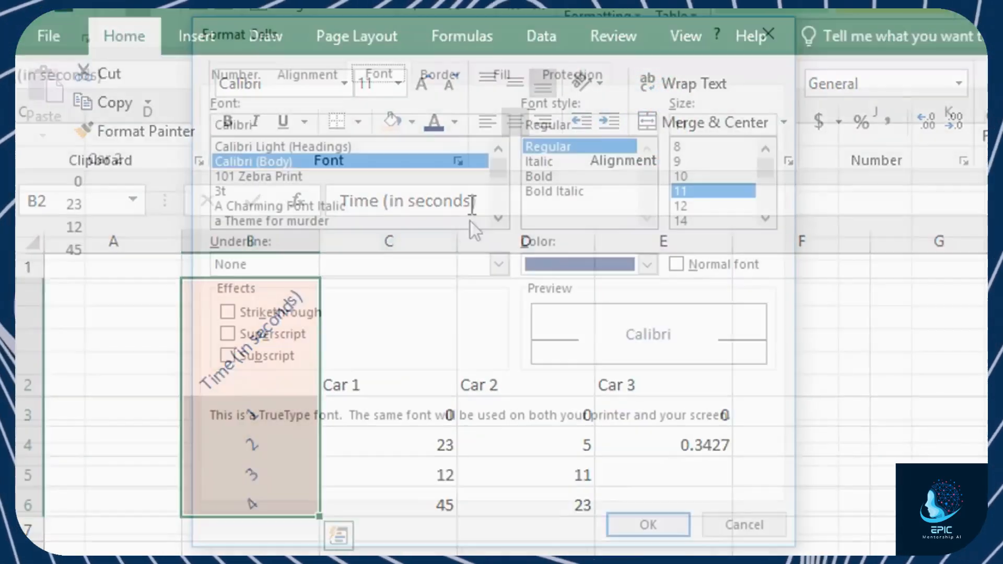
left_click(553, 161)
left_click(562, 191)
left_click(566, 148)
left_click(705, 149)
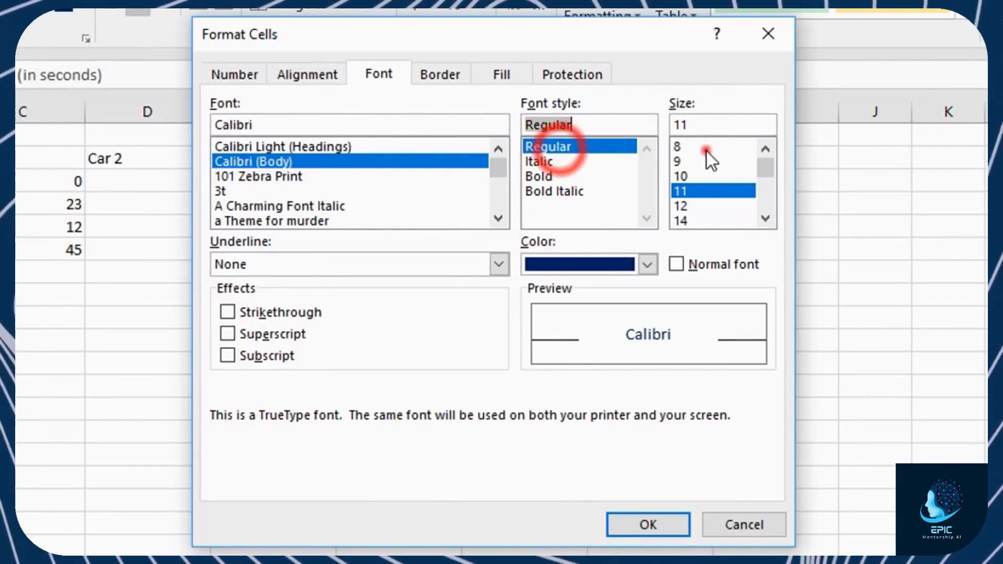
left_click(699, 222)
left_click(685, 152)
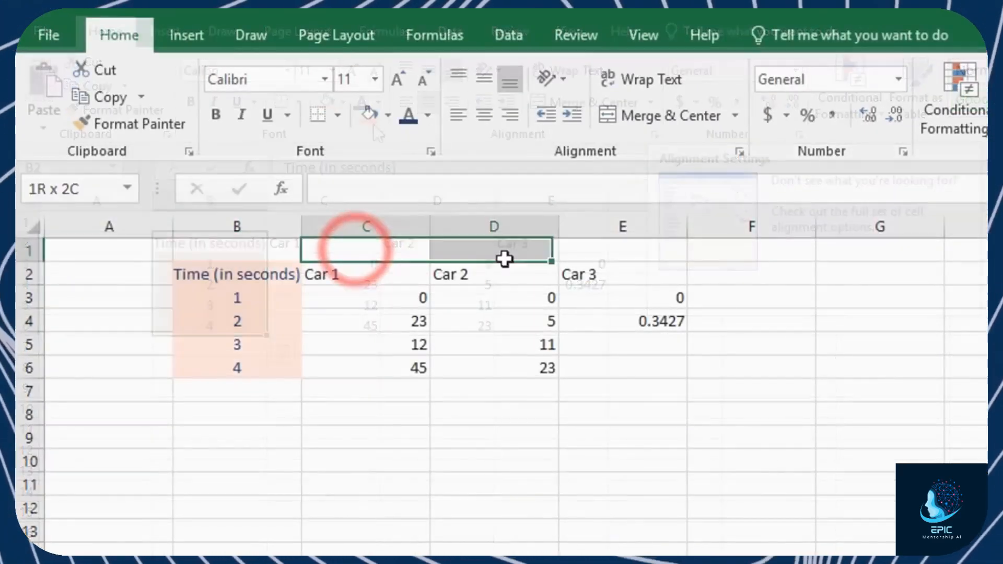
Merge and centre cells C1 to E1 above the three car headers
left_click_drag(505, 258, 638, 258)
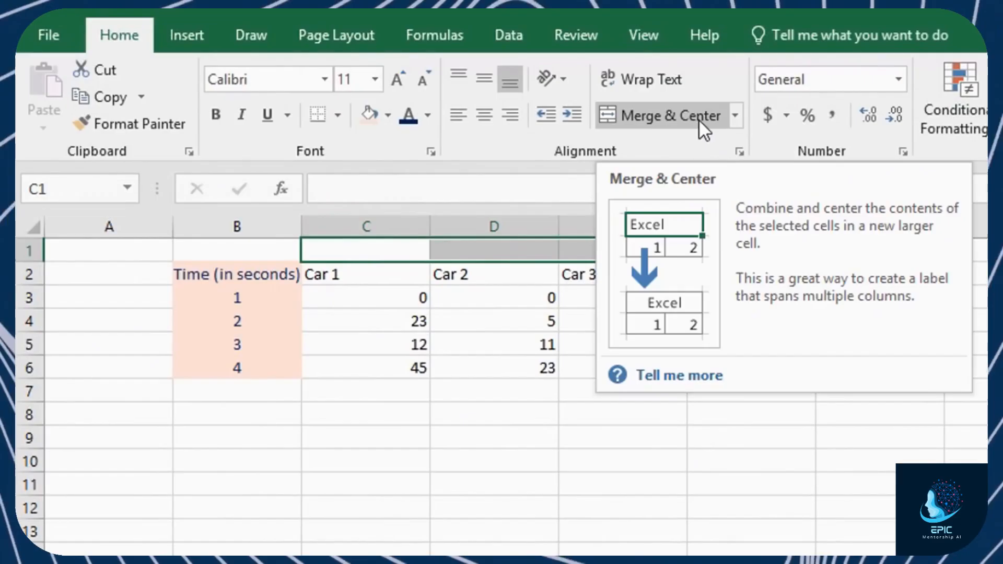
left_click(698, 119)
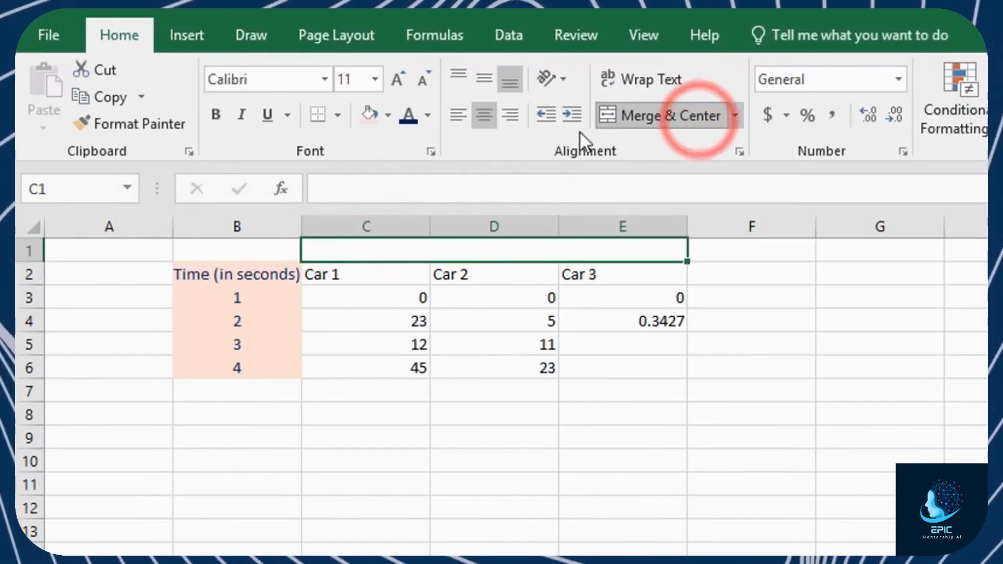
Enter the heading "Speed (km/h)" in the merged cell above the three car columns
type("Speed (km/h)")
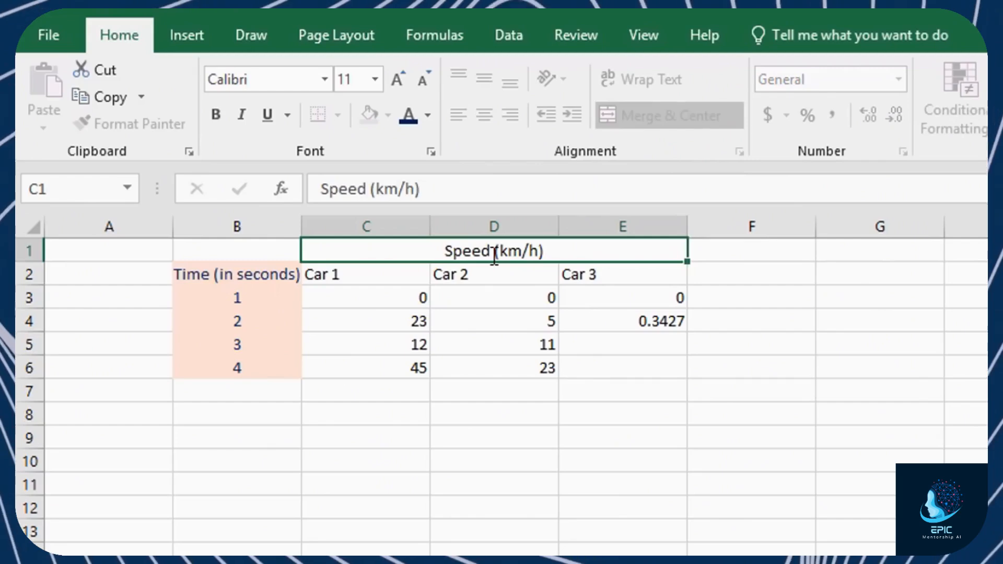
key("Return")
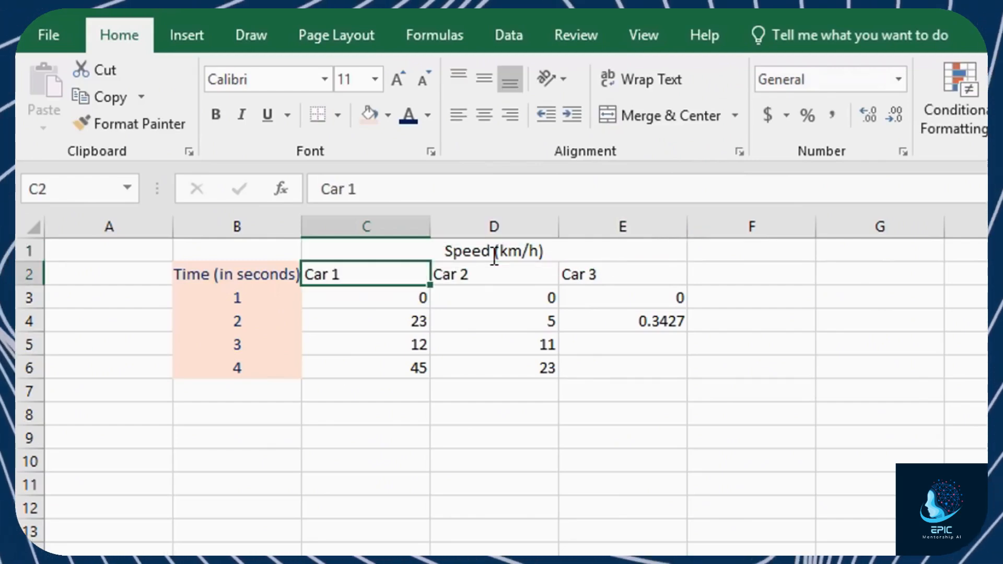
left_click(579, 249)
left_click(497, 273)
left_click(609, 272)
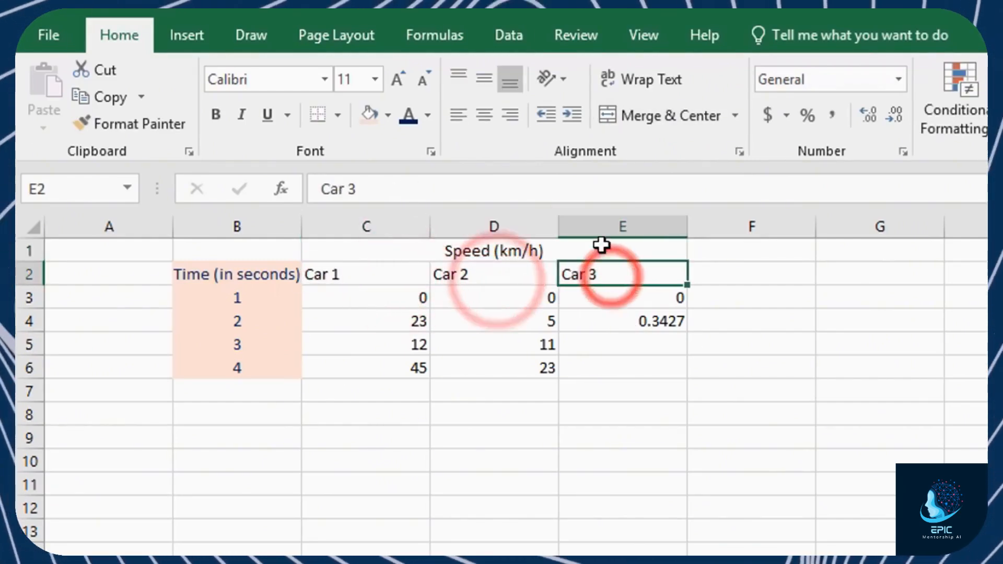
left_click(600, 244)
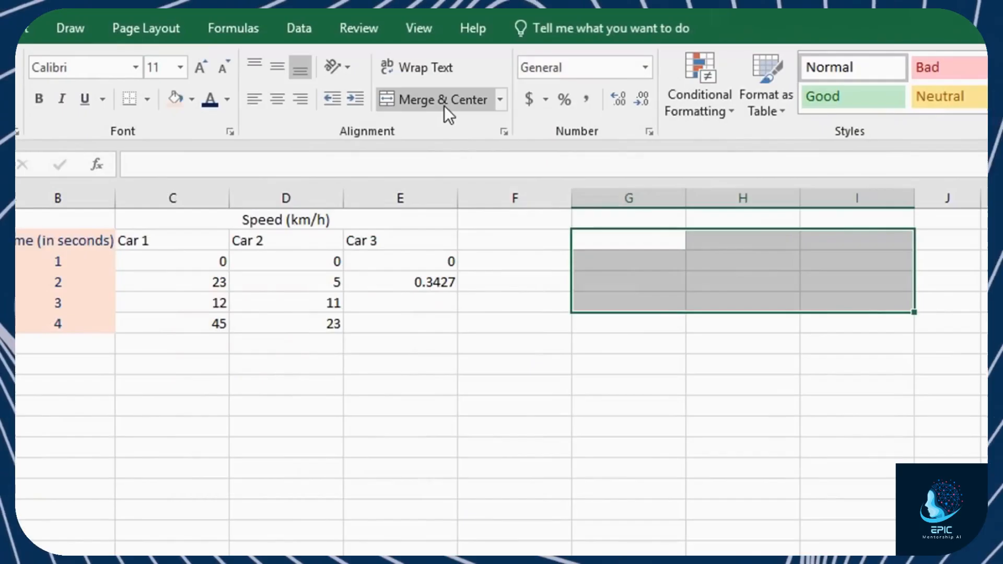
Merge and centre the block G2 to I5 and enter "This is text on merged cells" in it
left_click(443, 104)
double_click(785, 267)
type("This is text on merged cells")
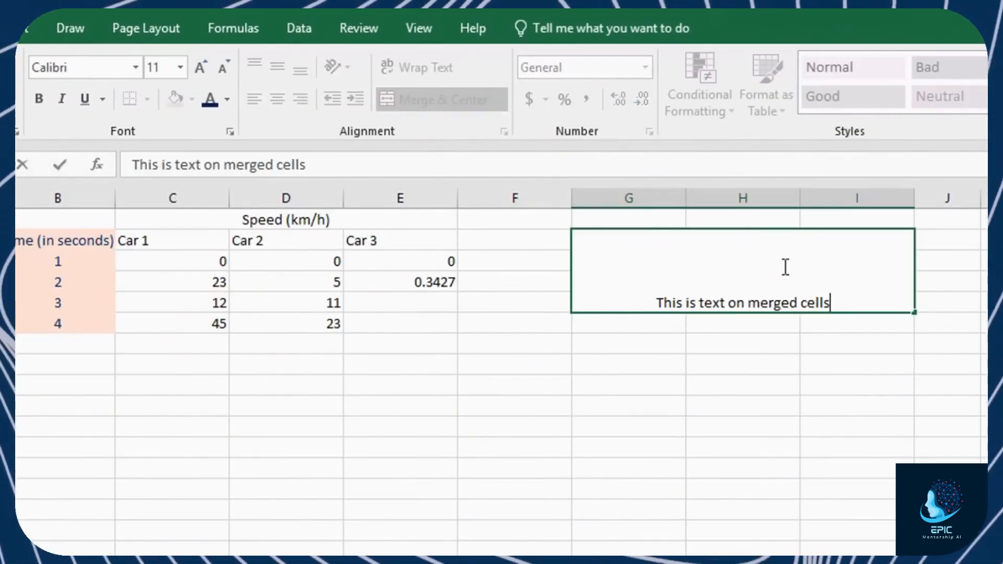
key("Return")
Try right, left and top alignment on the merged block G2 to I5 and leave its text centred horizontally and vertically
left_click(772, 264)
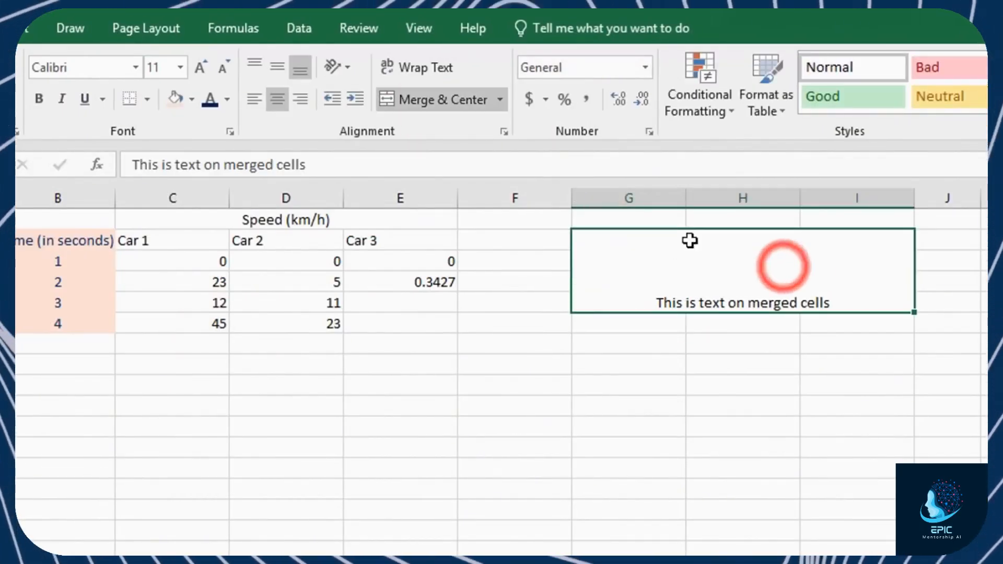
left_click(301, 99)
left_click(276, 100)
left_click(255, 100)
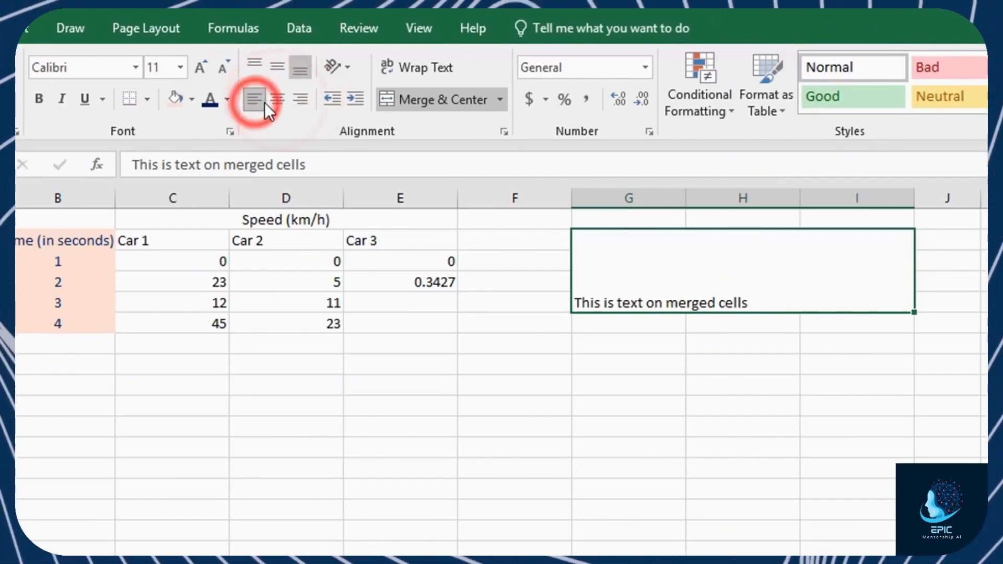
left_click(276, 100)
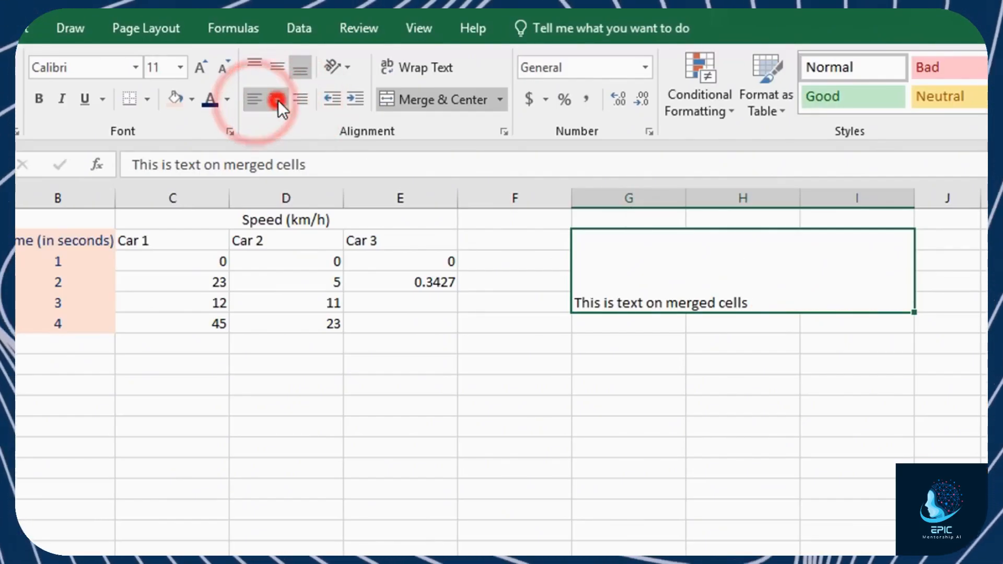
left_click(255, 66)
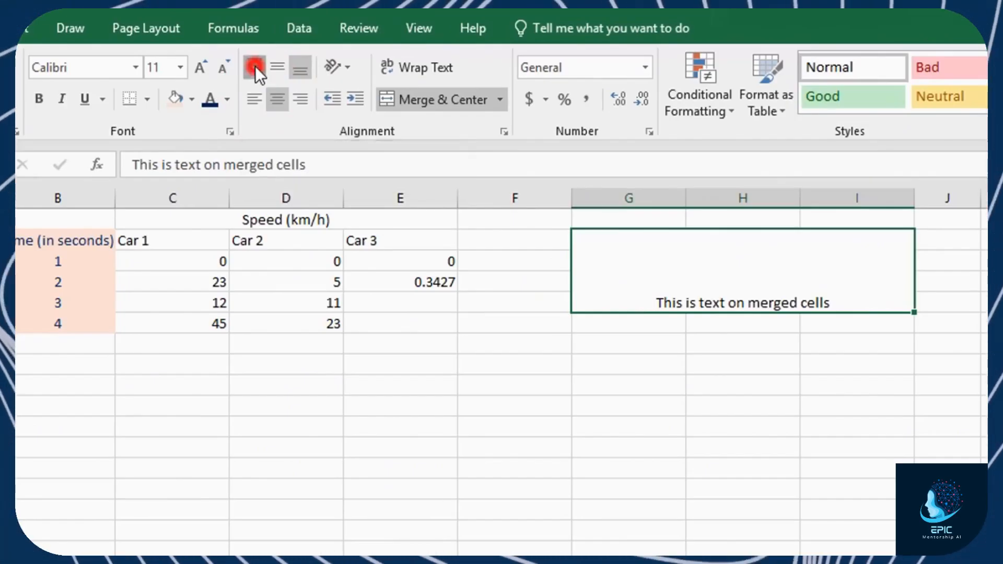
left_click(283, 71)
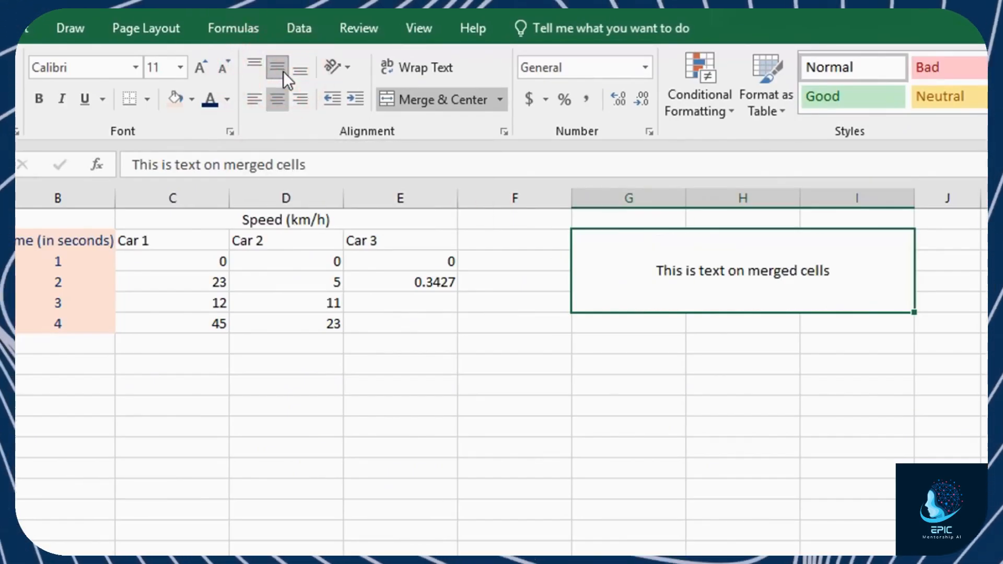
Try merging and centring the filled header cells C2 to E2, accepting that only the upper-left value is kept
left_click_drag(143, 239, 454, 240)
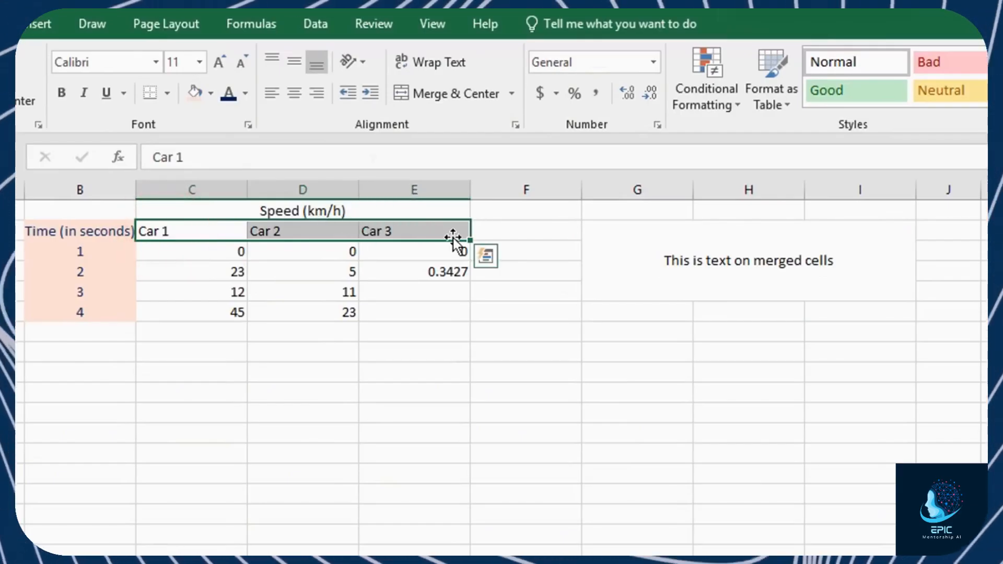
left_click(473, 90)
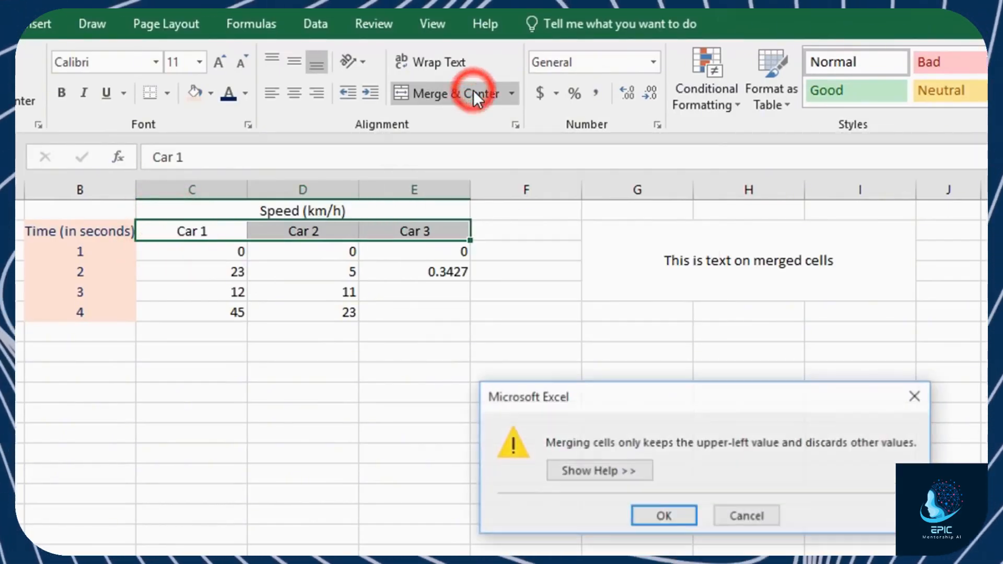
left_click(673, 516)
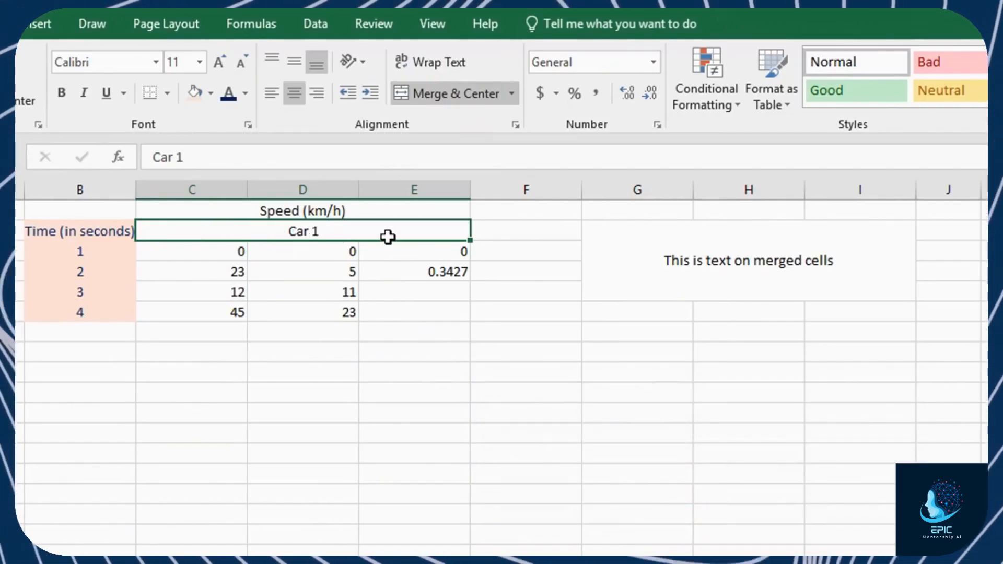
Unmerge the text block spanning G2 to I5
left_click(761, 251)
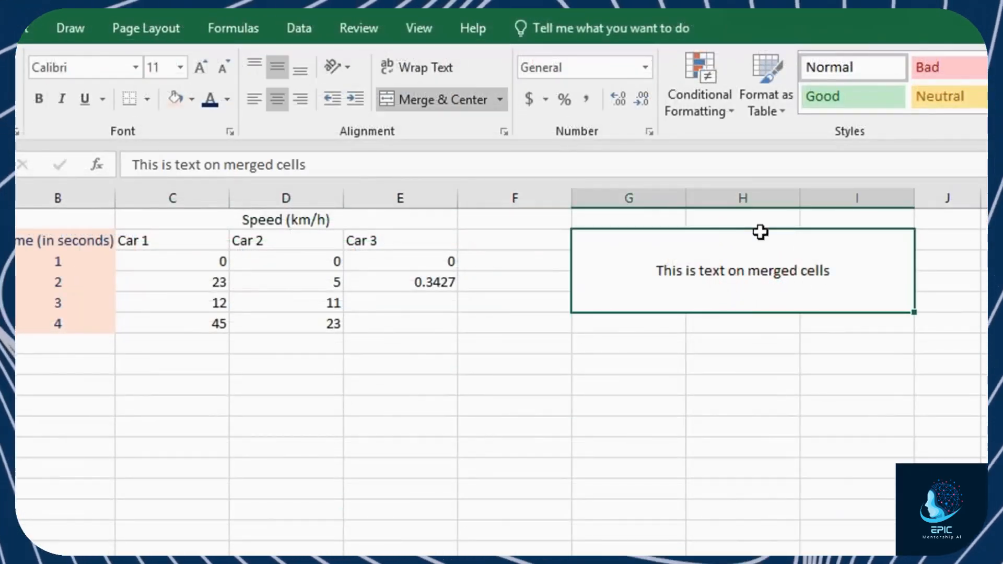
left_click(421, 97)
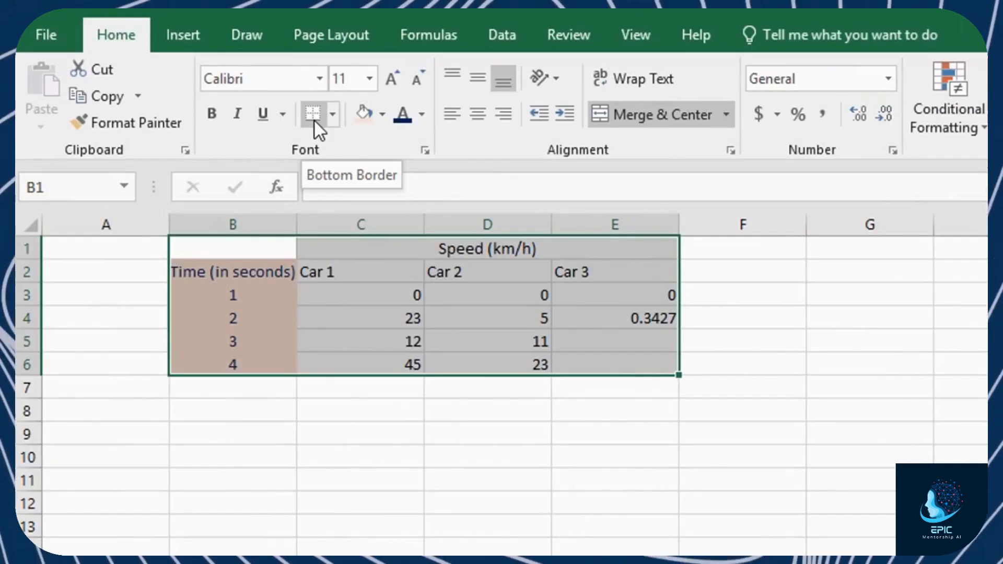
Try the Bottom Border and Outside Borders options on the table range B1 to E6
left_click(333, 115)
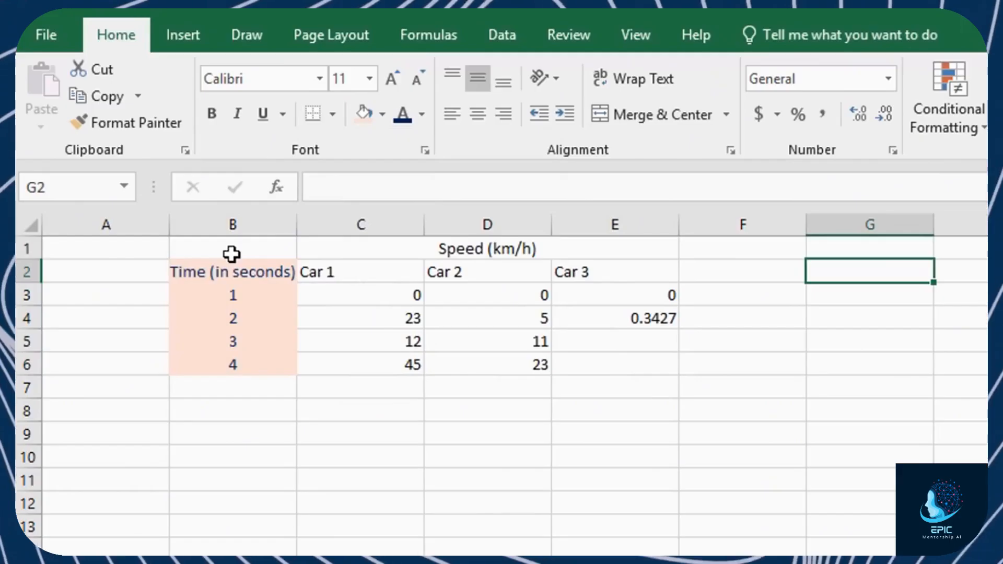
left_click_drag(231, 254, 616, 366)
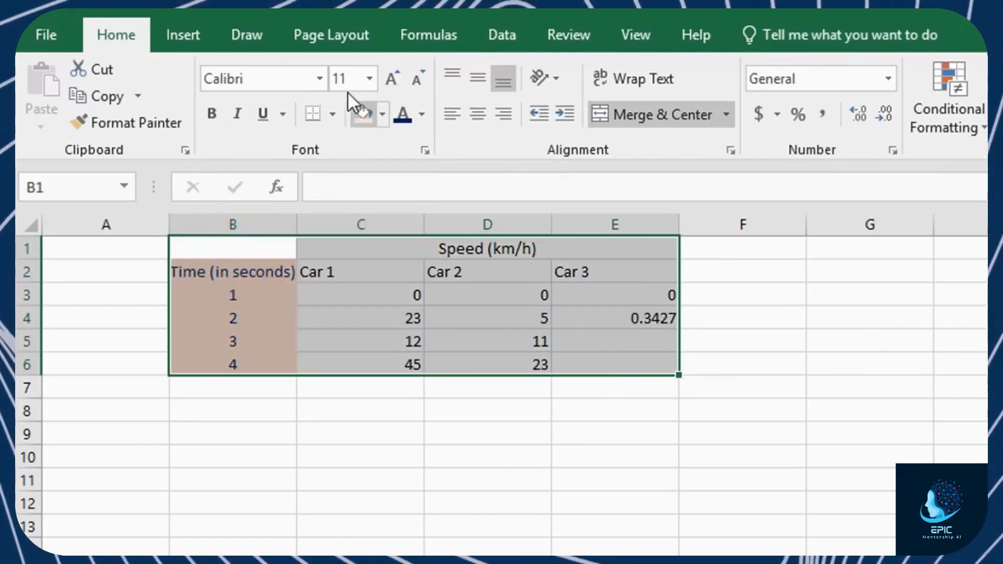
left_click(333, 114)
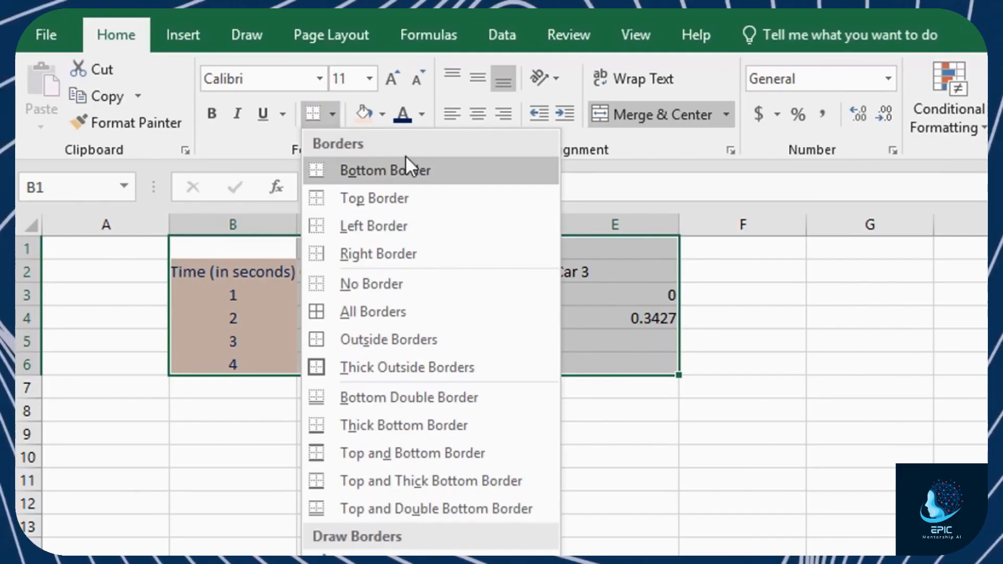
left_click(406, 170)
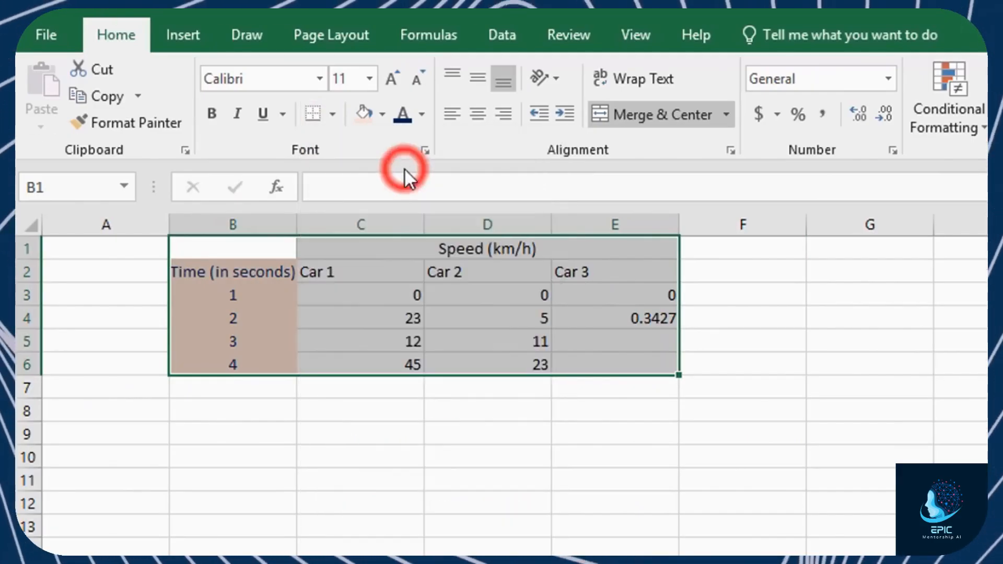
left_click(769, 448)
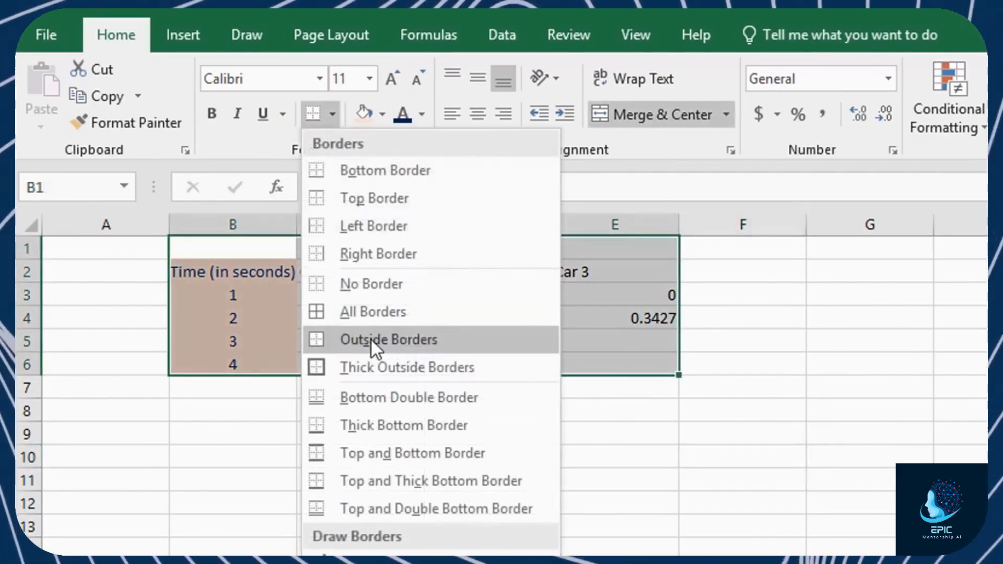
left_click(455, 341)
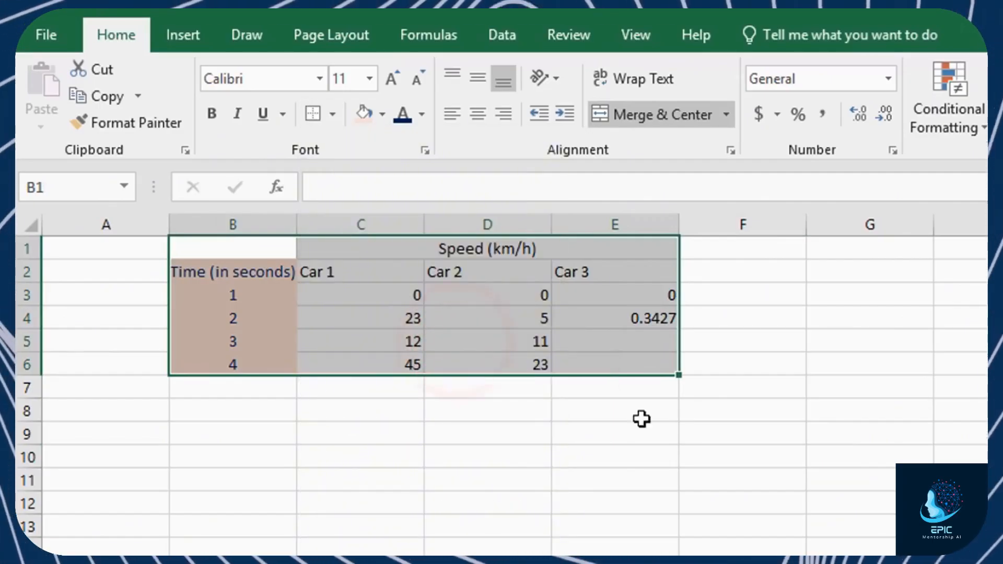
left_click(796, 477)
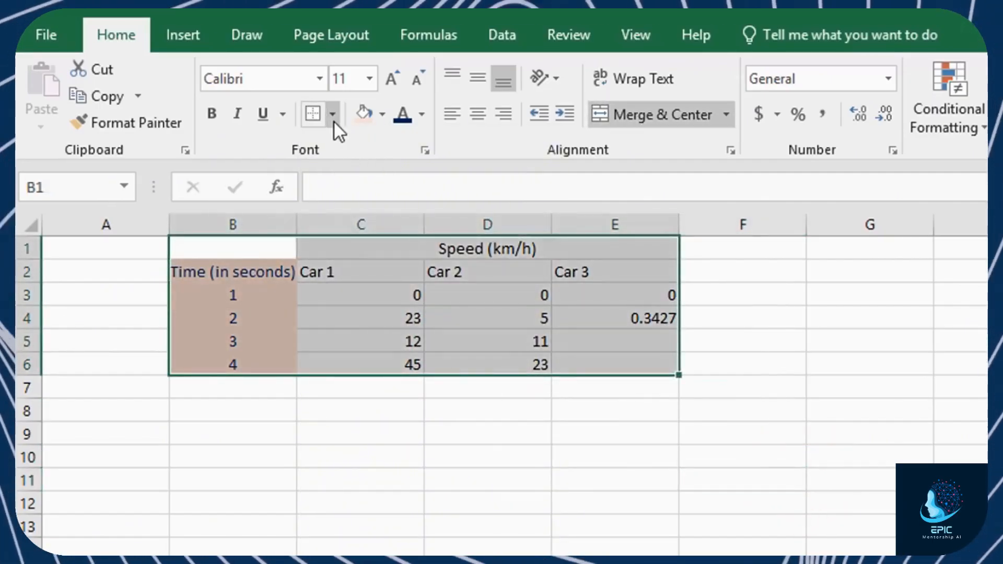
Apply All Borders to the table range B1 to E6 and deselect it to check the grid lines
left_click(333, 120)
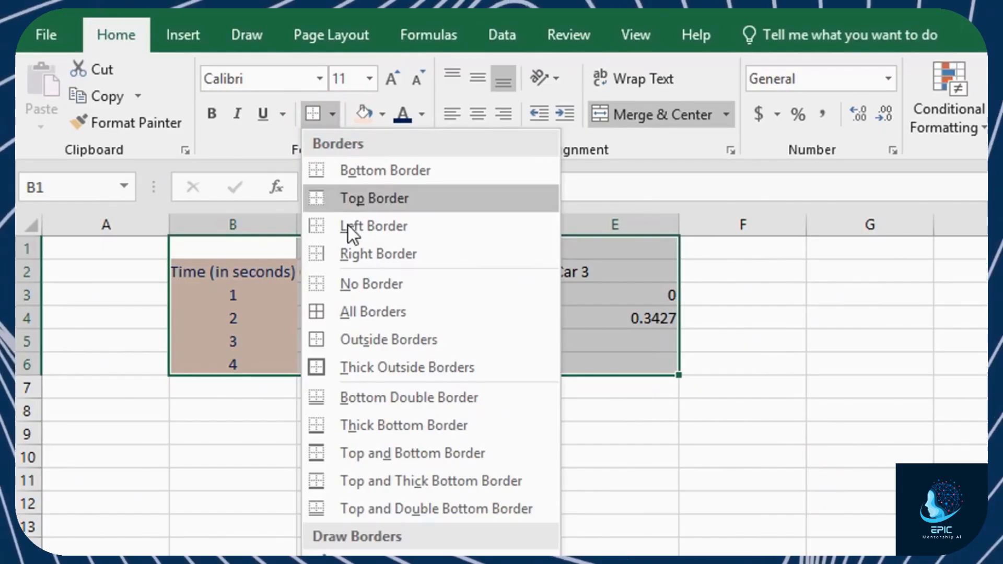
left_click(437, 316)
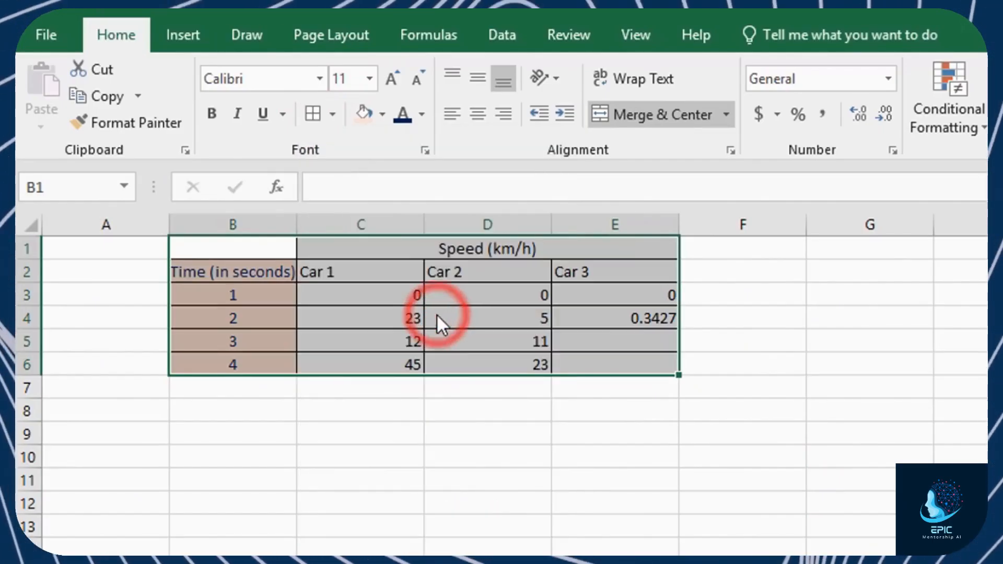
left_click(546, 449)
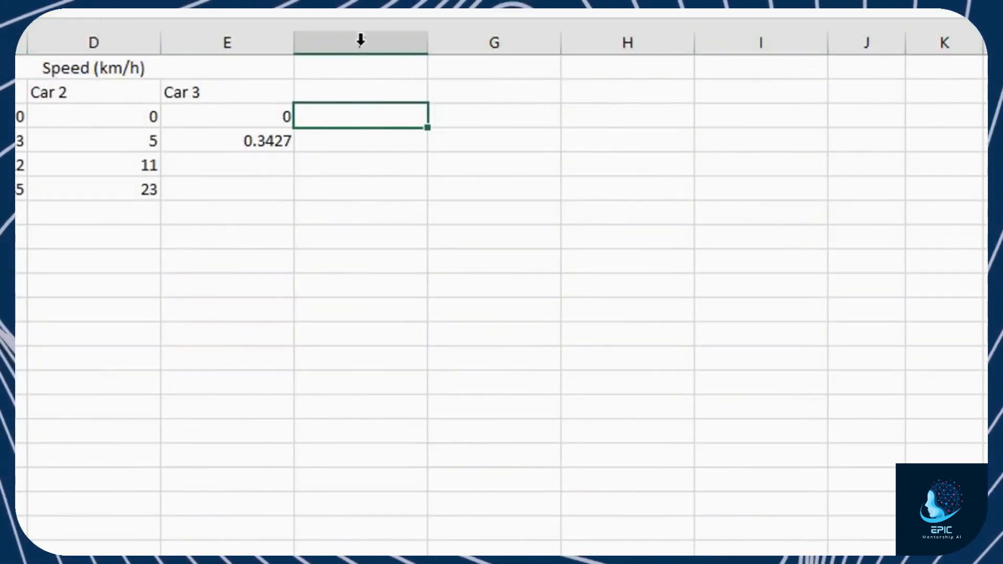
Enter "Car" in F2 and autofill it across to J2
left_click(340, 84)
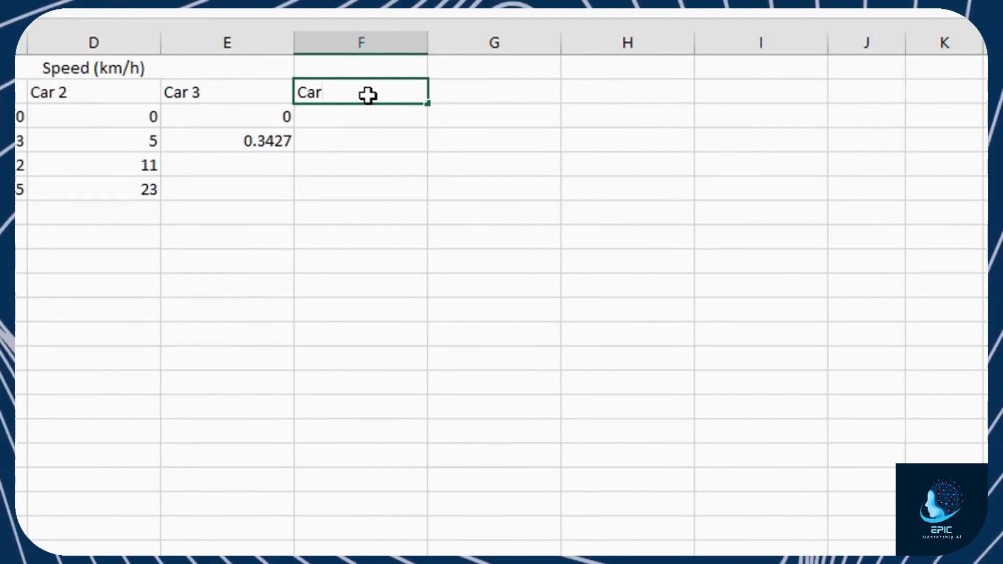
left_click(362, 123)
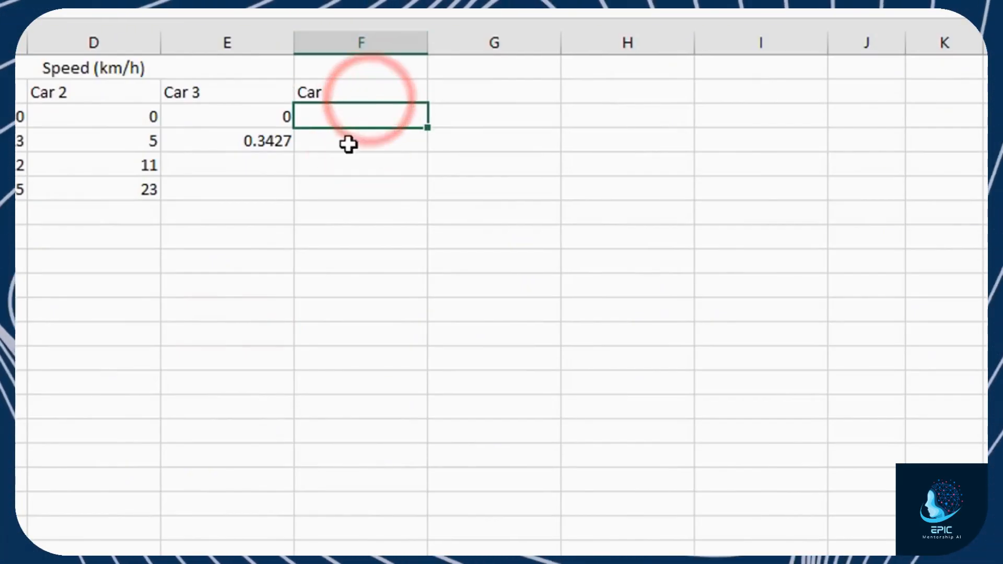
left_click(410, 90)
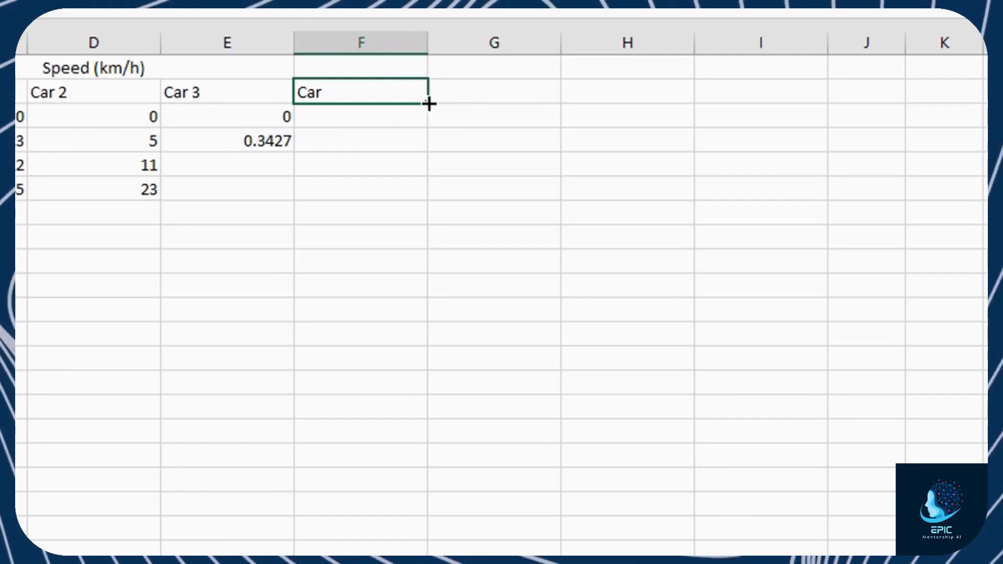
left_click_drag(427, 103, 876, 107)
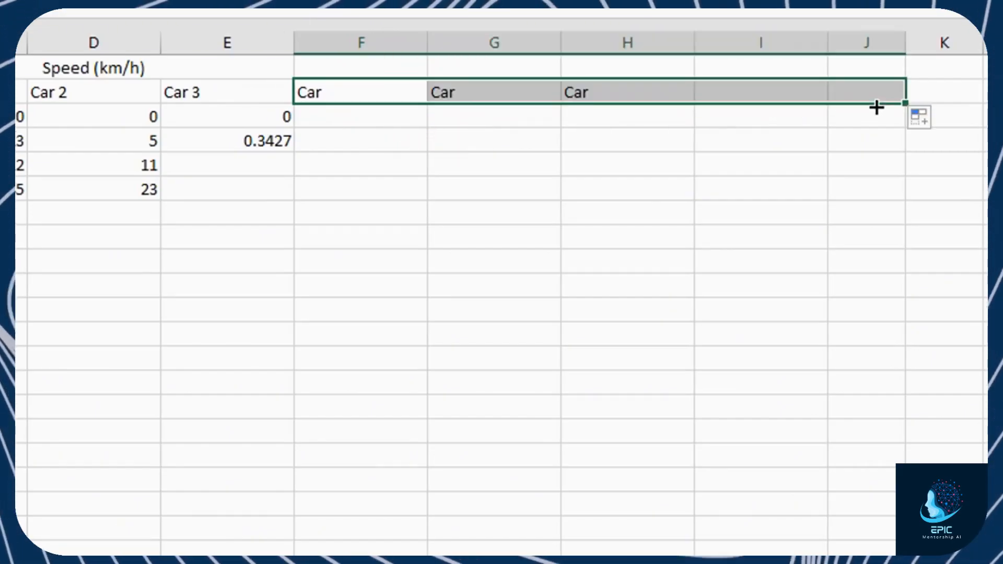
Enter 0 in F3 and autofill it across to J3 under the new car headers
left_click(412, 117)
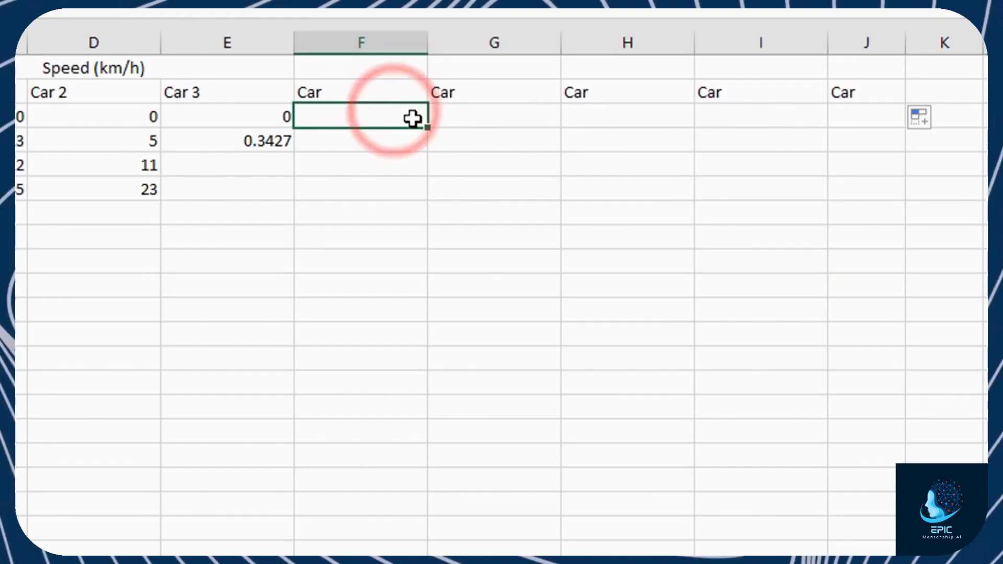
key("Return")
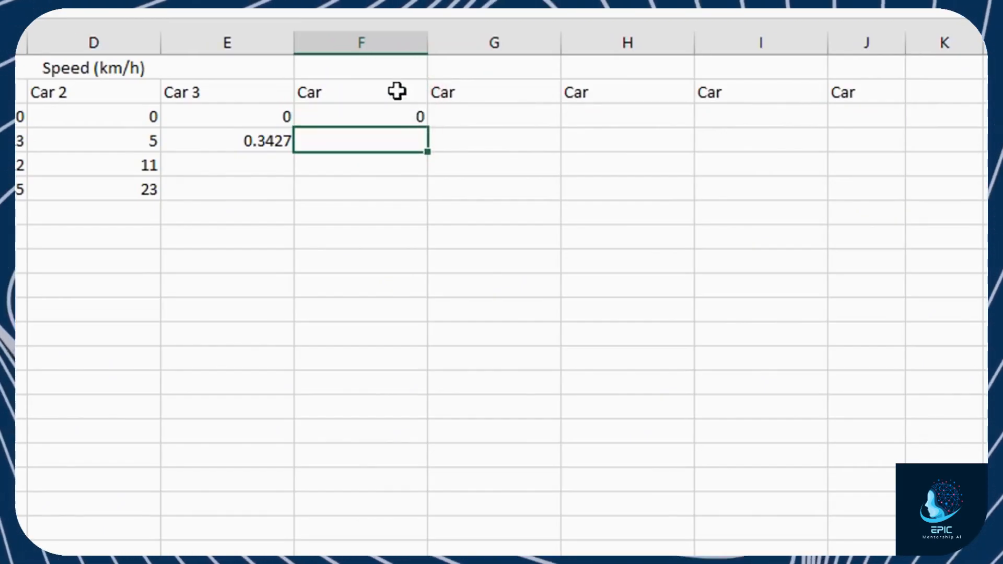
left_click(413, 116)
left_click_drag(427, 127, 875, 120)
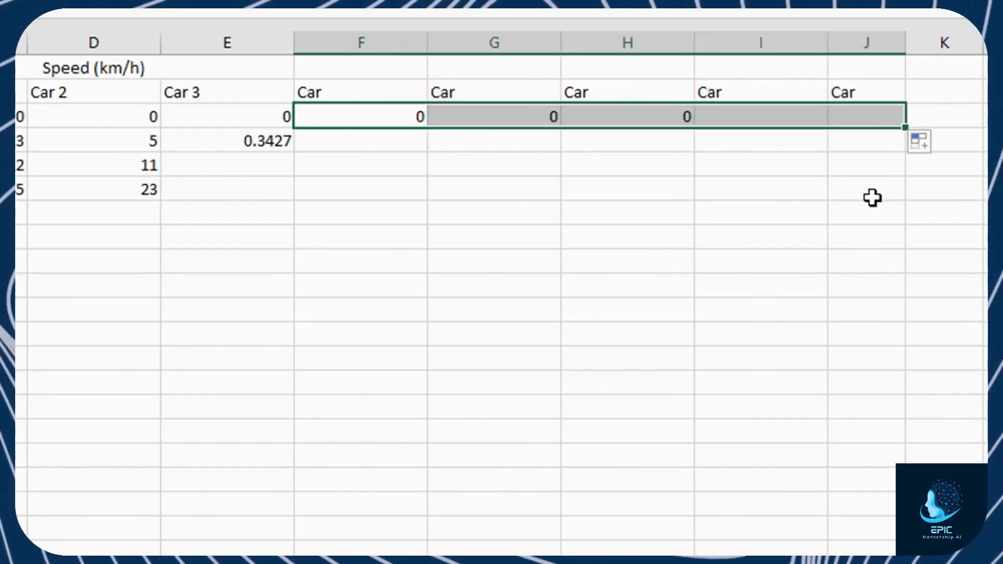
left_click(873, 230)
left_click(879, 215)
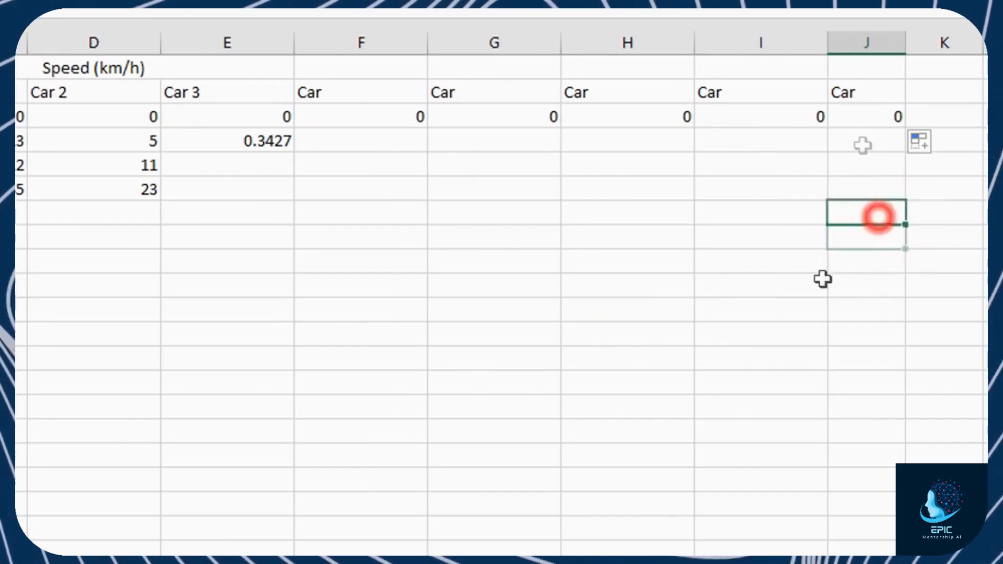
left_click_drag(378, 92, 417, 96)
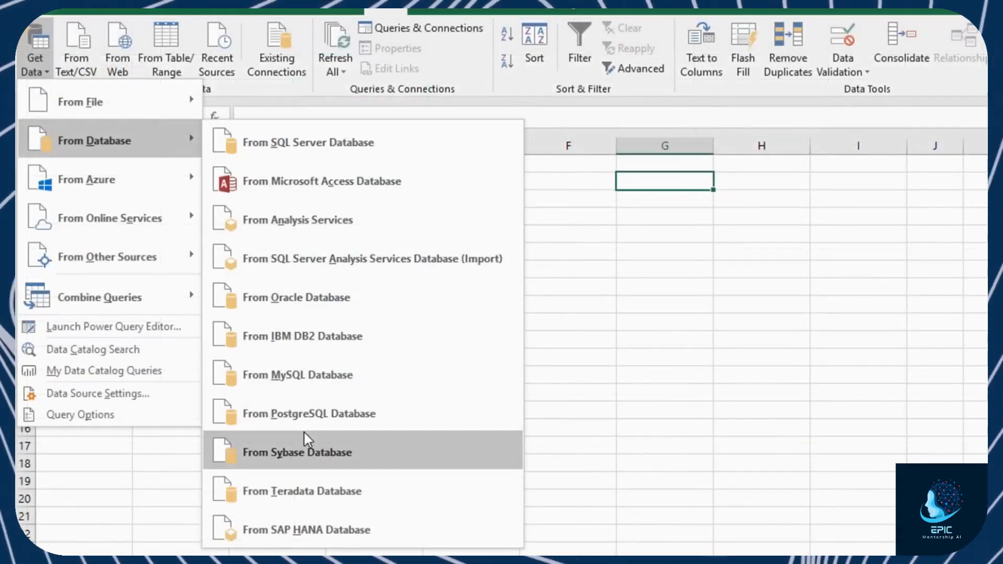
mouse_move(162, 177)
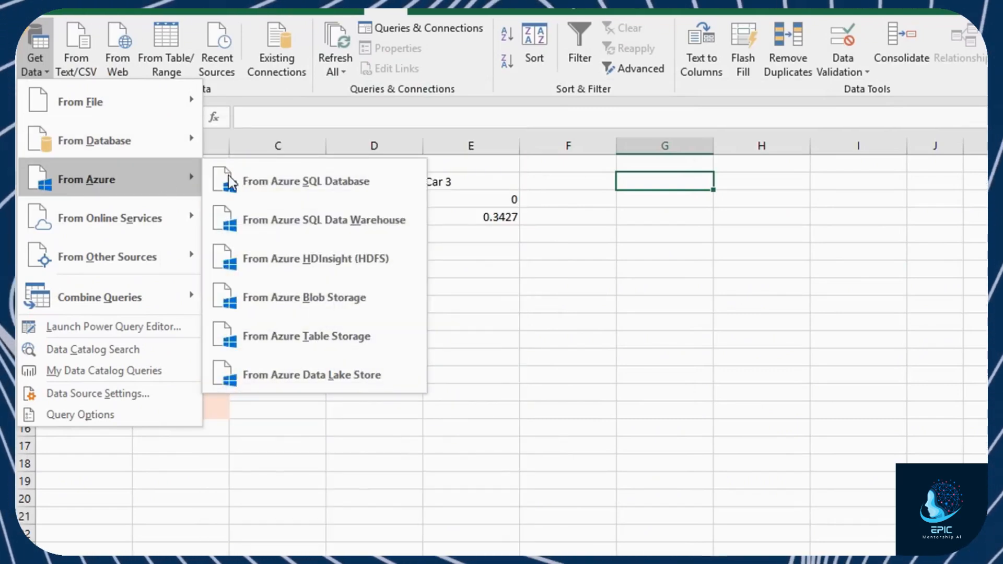
mouse_move(162, 216)
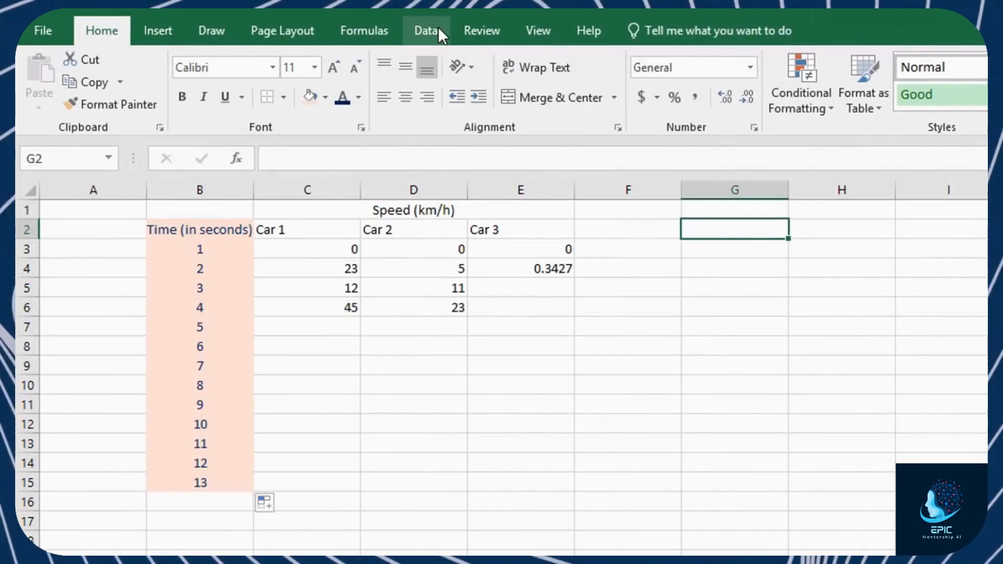
Start a text/CSV data import and choose SeriesData.csv from the Desktop as the source file
left_click(437, 30)
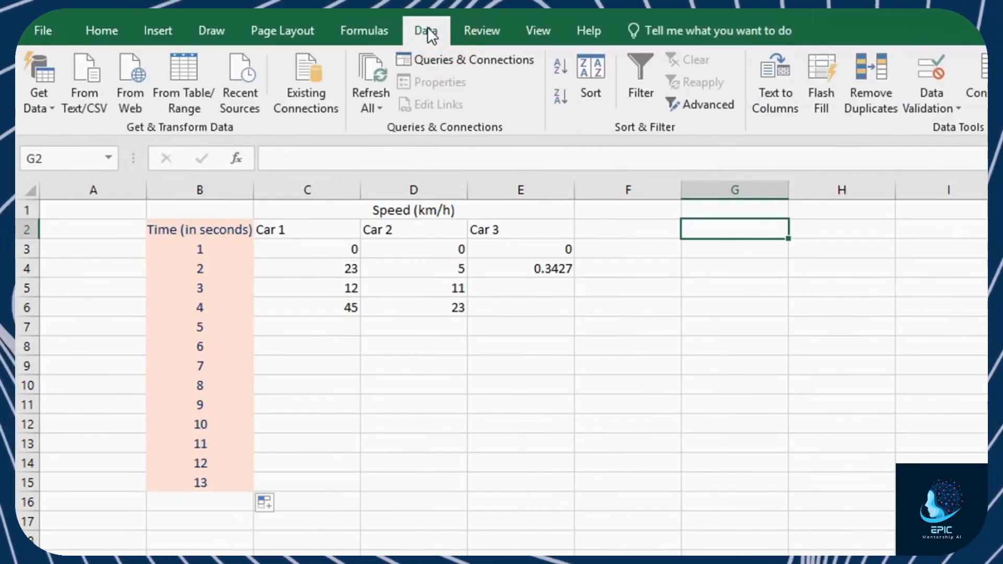
left_click(42, 86)
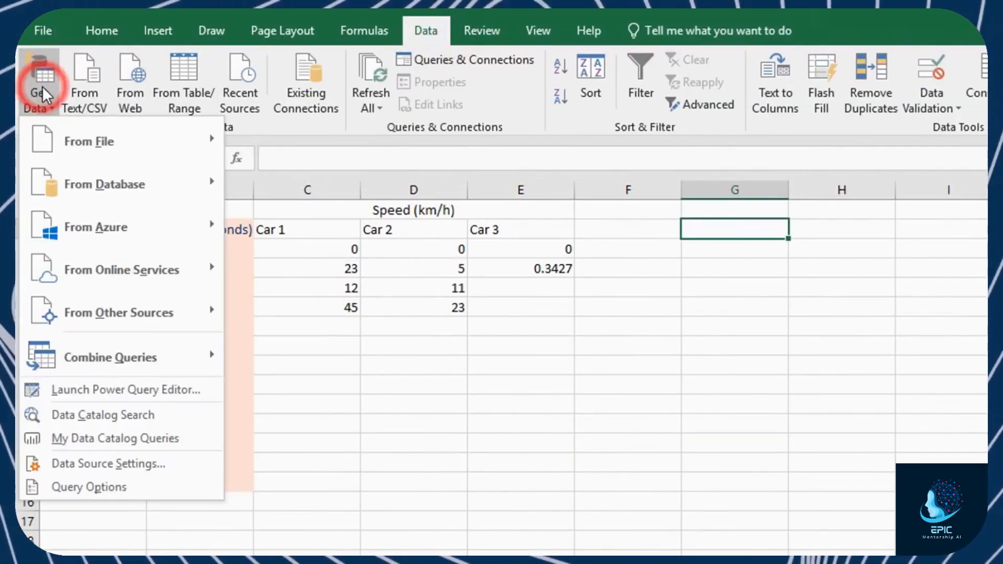
mouse_move(134, 146)
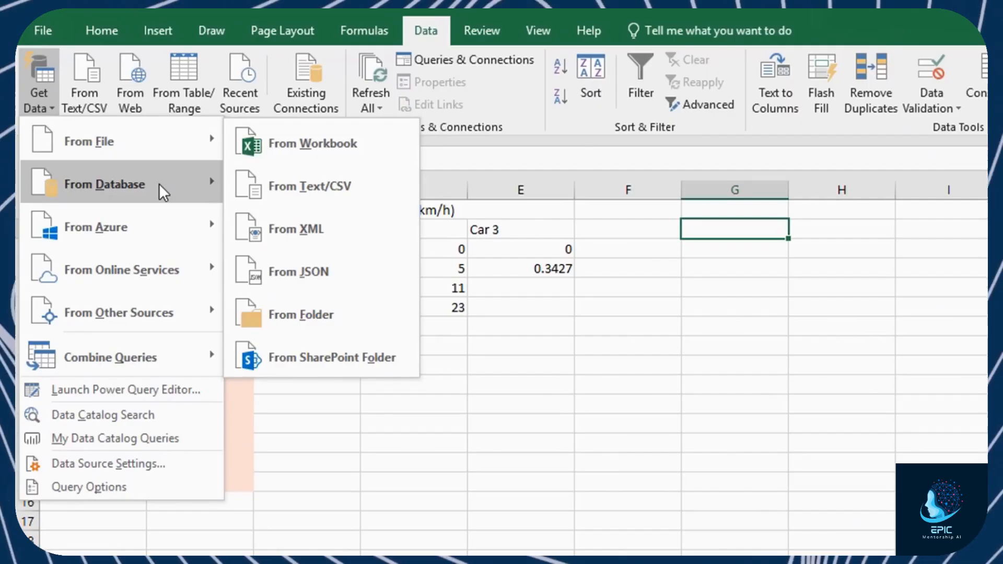
mouse_move(162, 192)
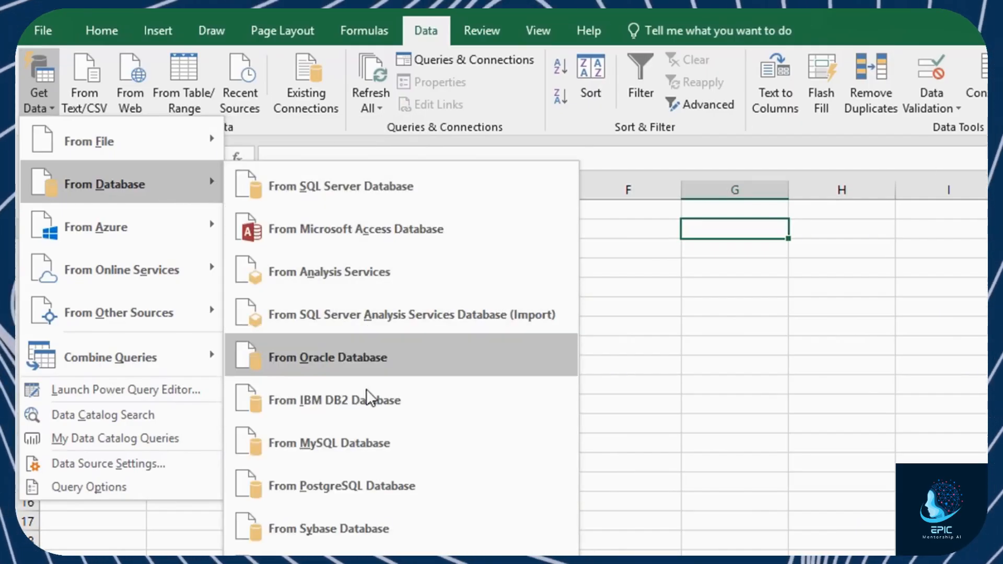
mouse_move(86, 143)
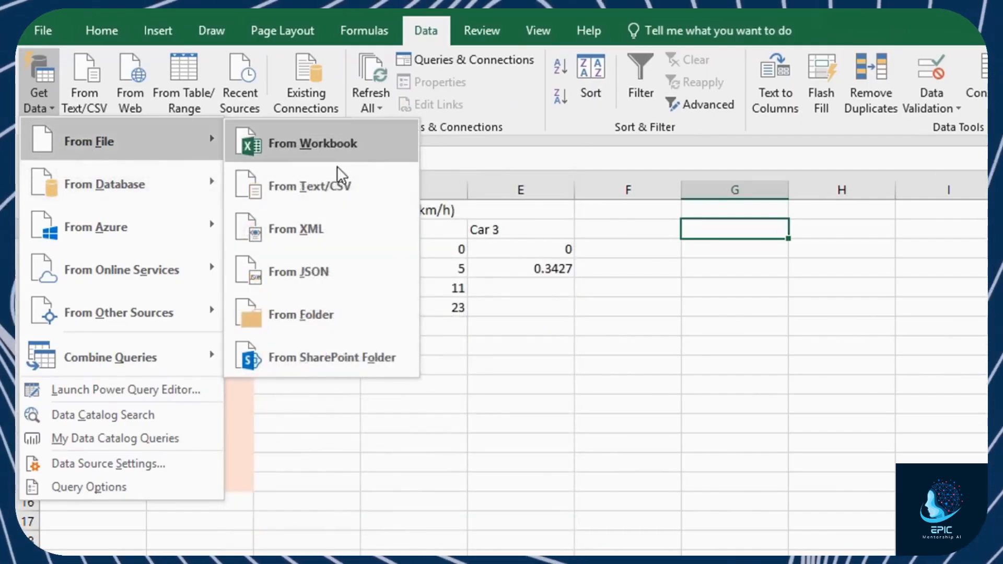
left_click(362, 187)
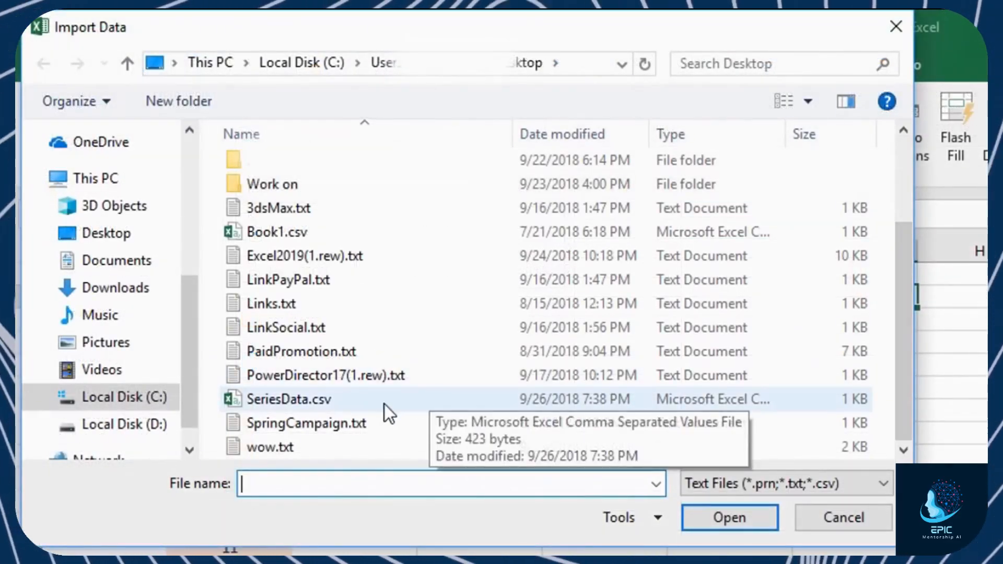
double_click(384, 404)
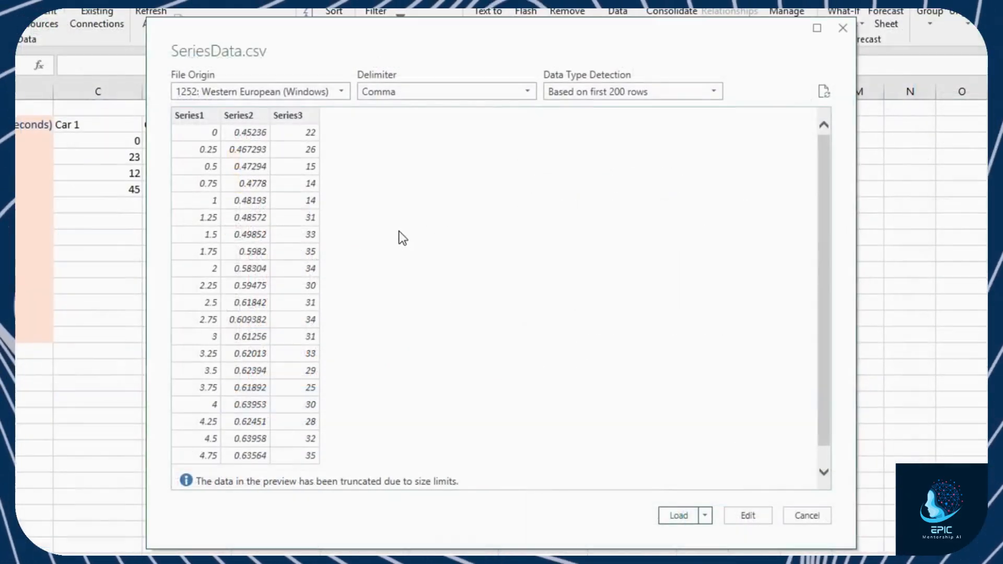
Keep Comma as the delimiter for SeriesData.csv and load its data into the workbook
left_click(533, 86)
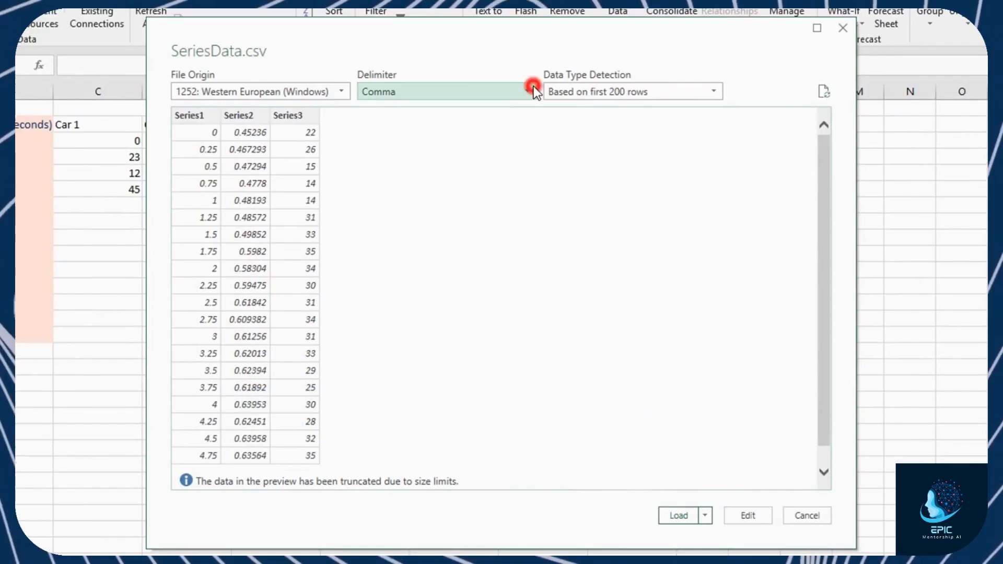
left_click(524, 105)
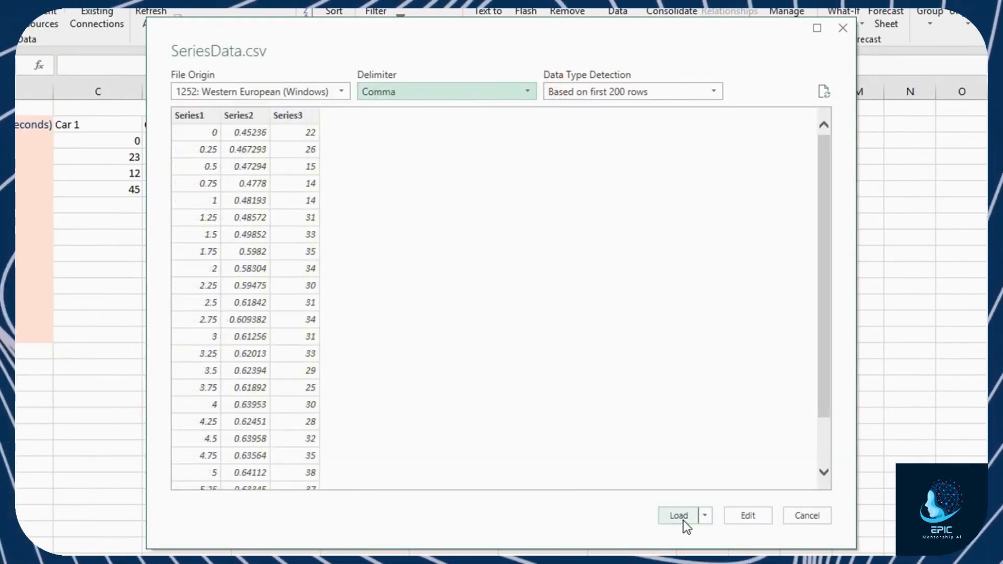
left_click(679, 515)
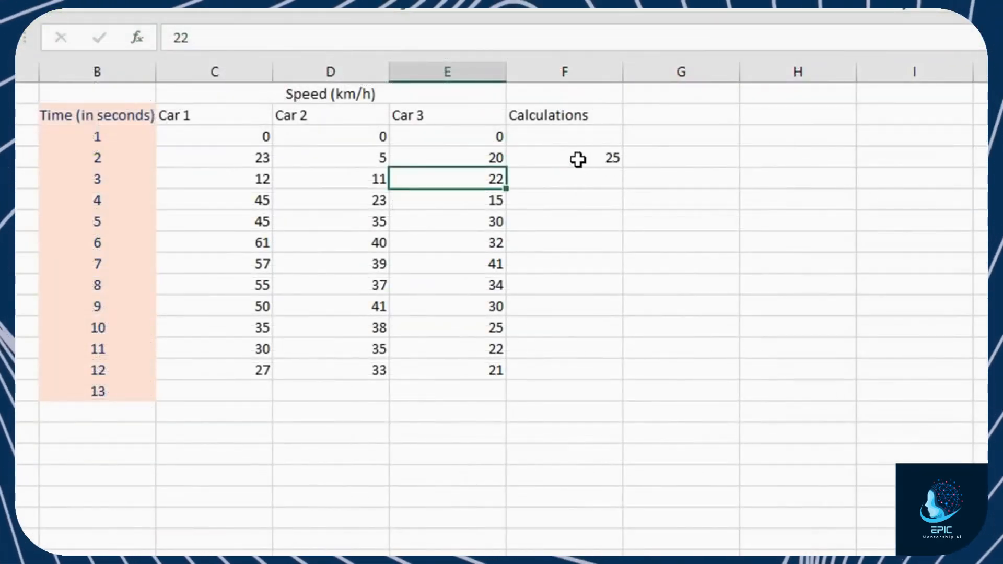
Enter the formula =E4+D4 in cell F4 under Calculations, picking the Car 3 and Car 2 cells as references
left_click(583, 159)
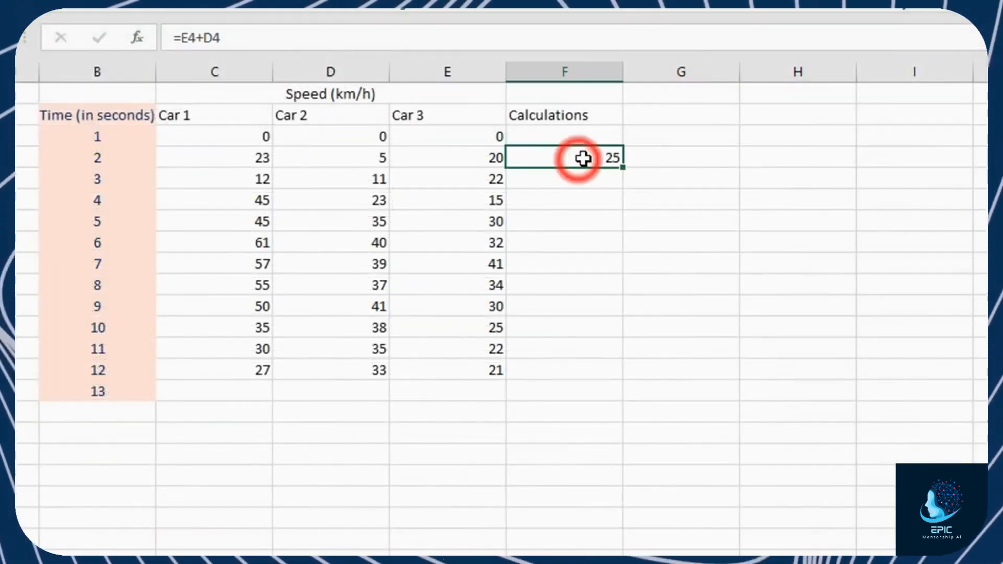
double_click(584, 158)
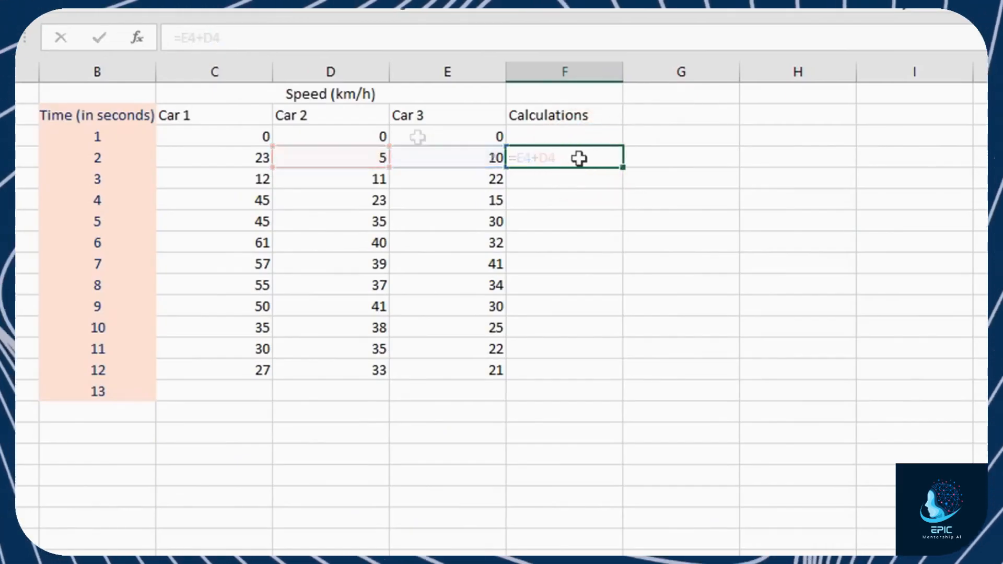
type("=")
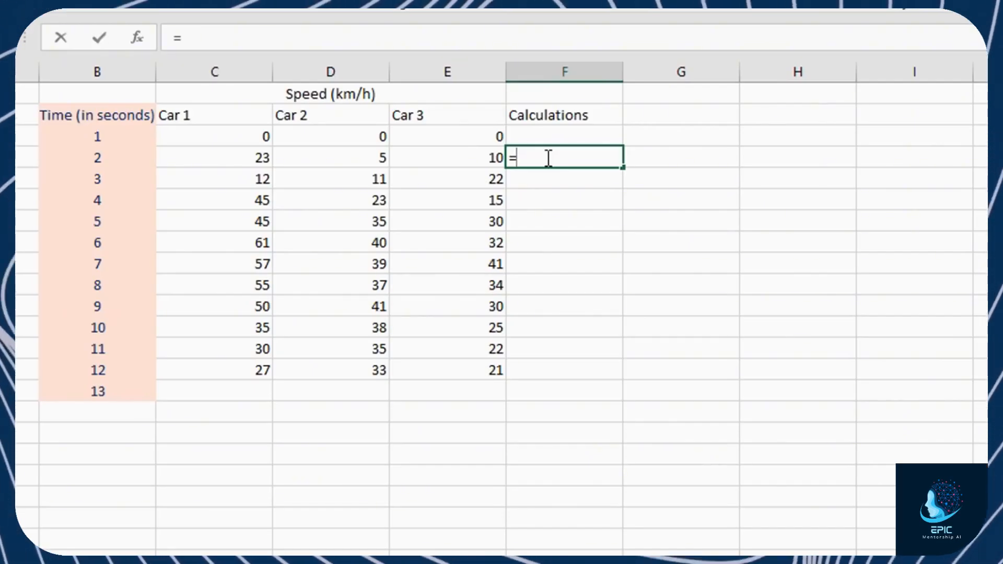
type("E4")
key("BackSpace")
key("BackSpace")
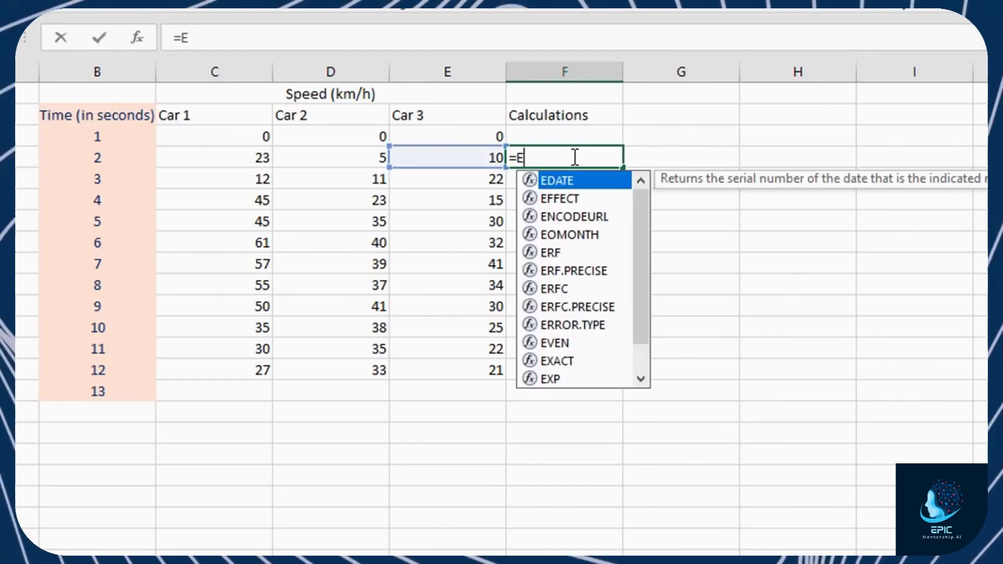
left_click(447, 152)
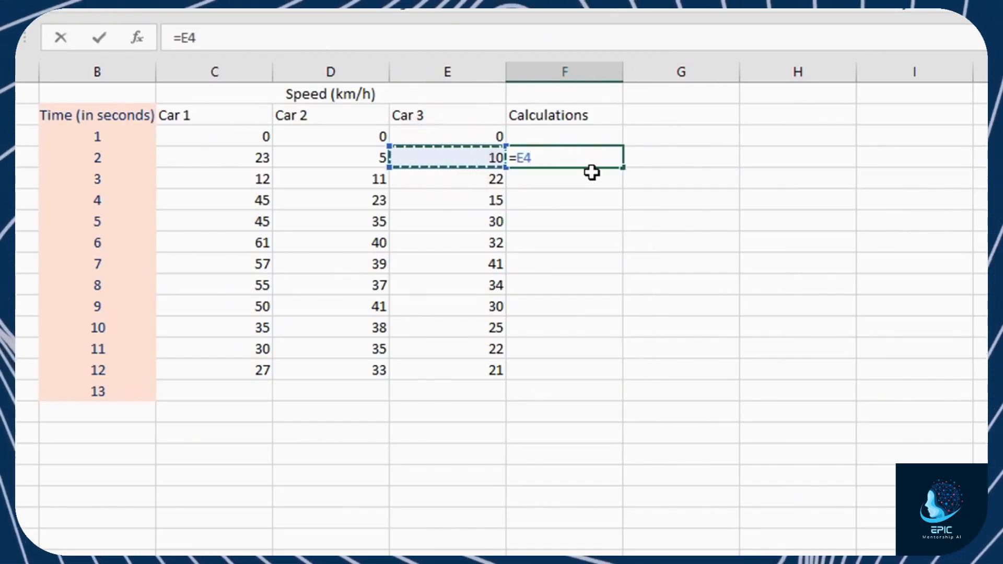
type("+")
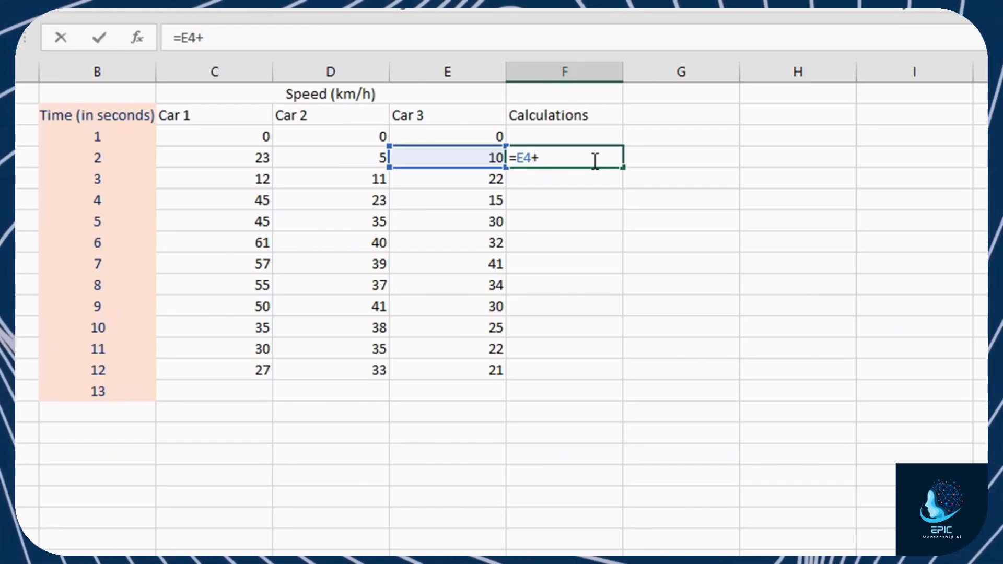
left_click(360, 158)
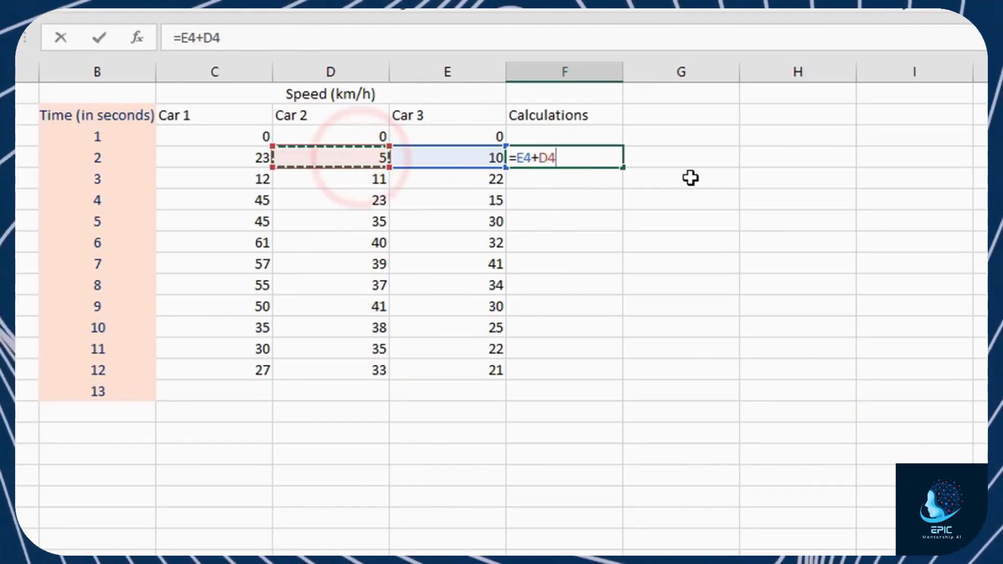
key("ctrl+Return")
key("Return")
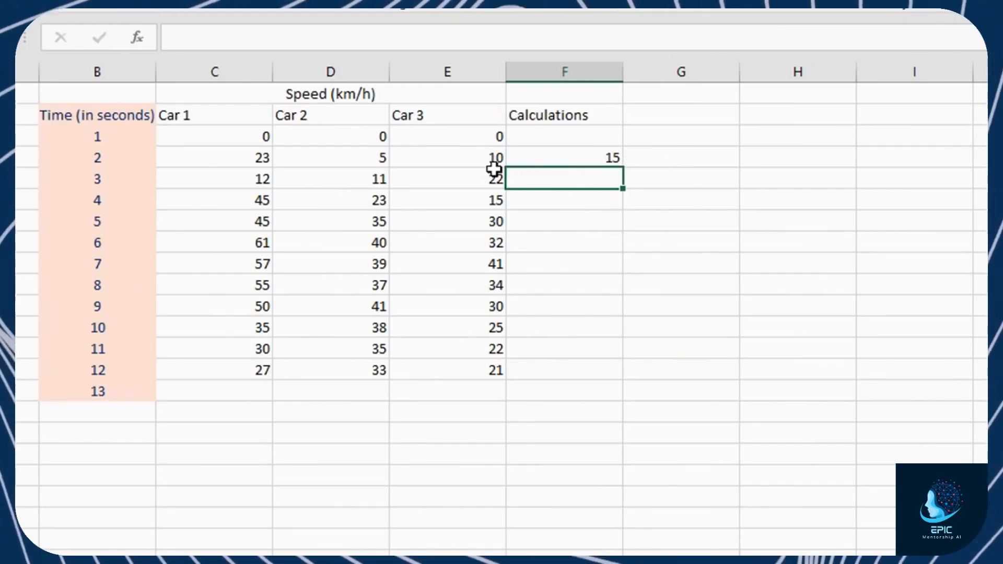
Change the Car 3 value in E4 to 11 and then to 20 to test the formula in F4
left_click(455, 157)
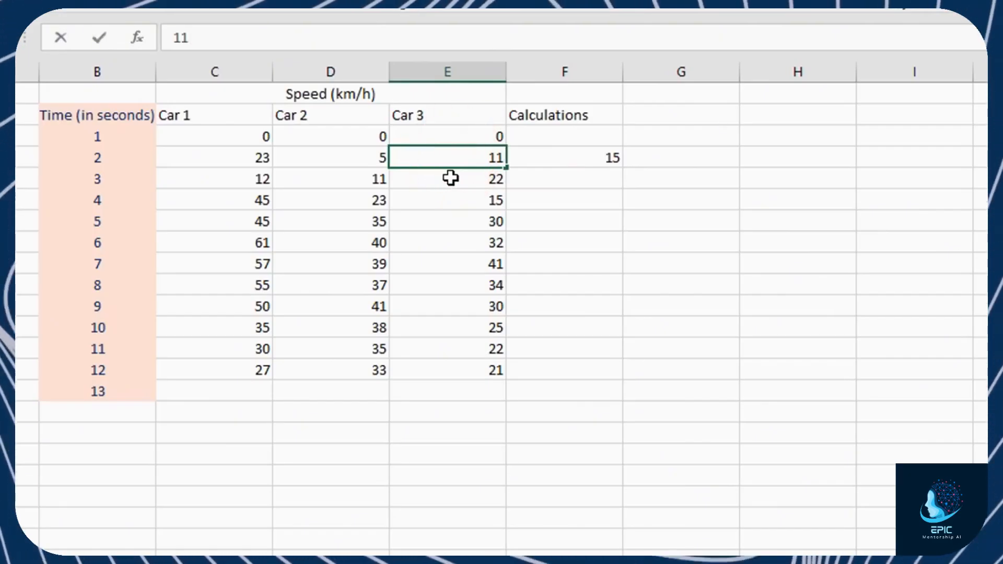
type("11")
key("Return")
left_click(460, 161)
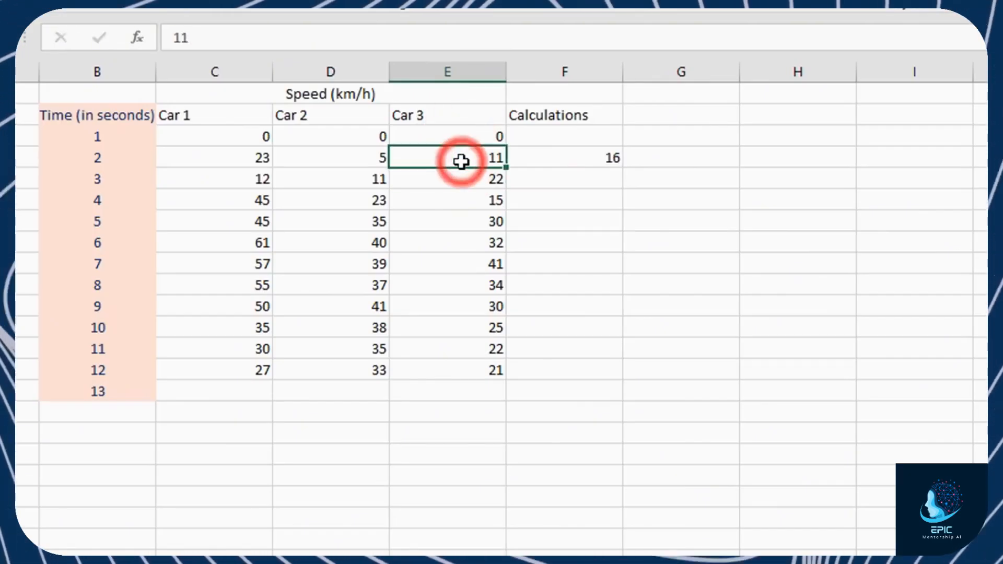
type("20")
key("Return")
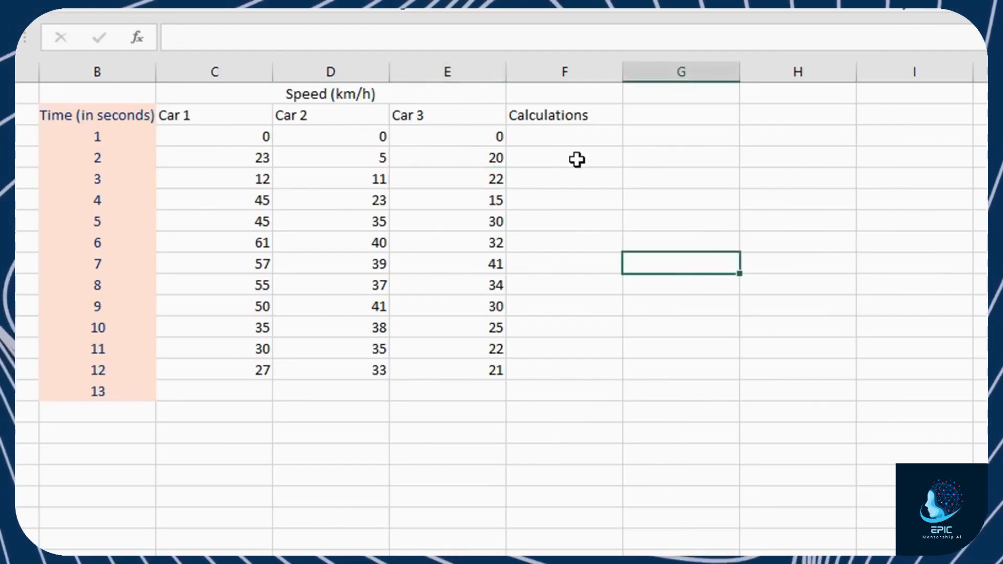
Start a formula in F4, browse the suggested functions beginning with S and insert SUM
left_click(577, 159)
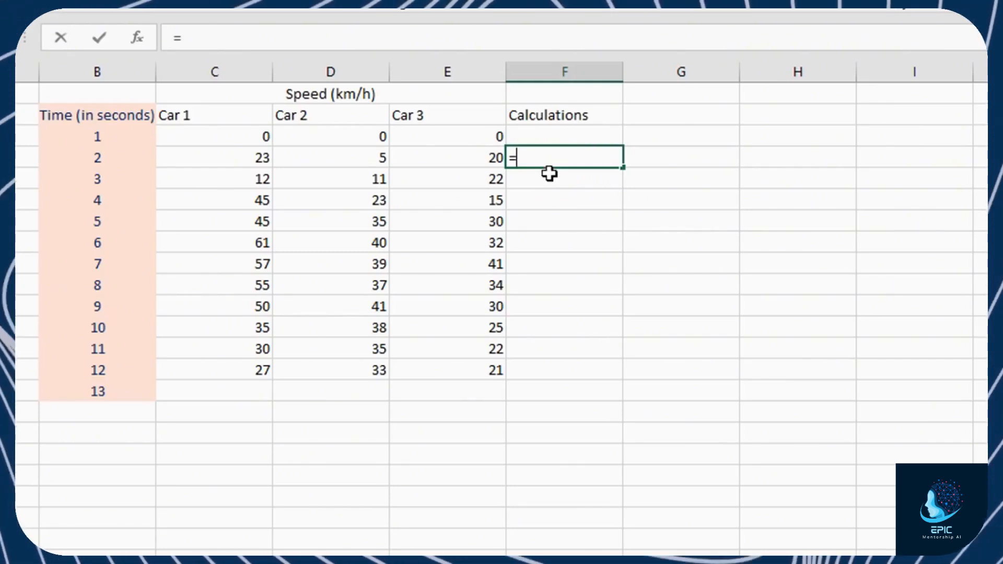
type("=s")
left_click(574, 198)
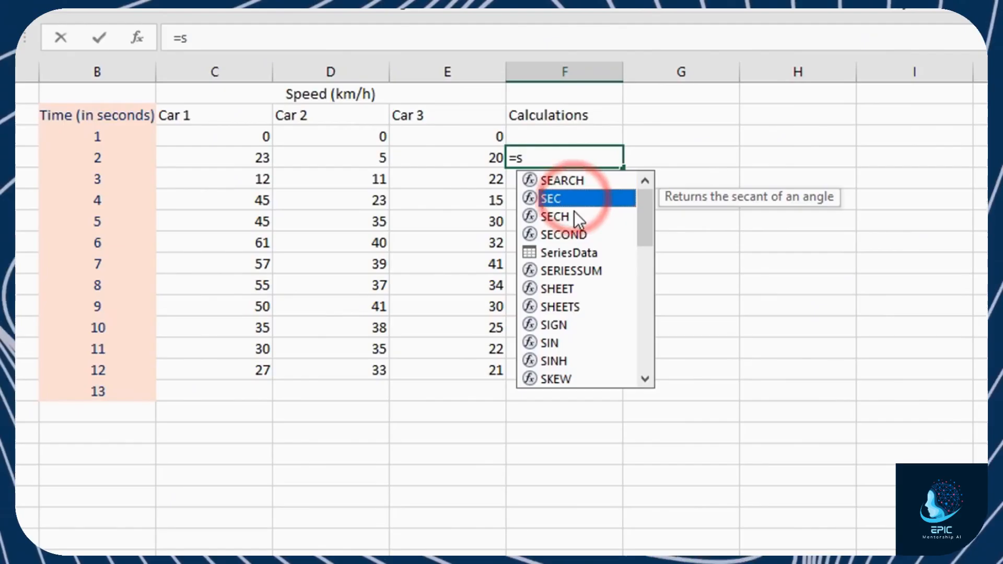
left_click_drag(645, 221, 594, 244)
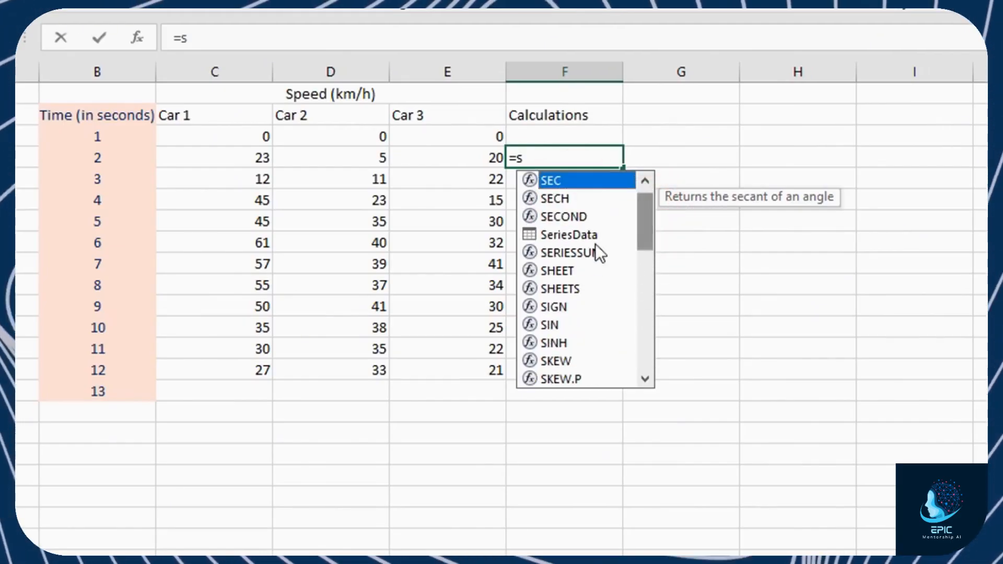
left_click(573, 259)
left_click(565, 272)
left_click(563, 287)
left_click(562, 308)
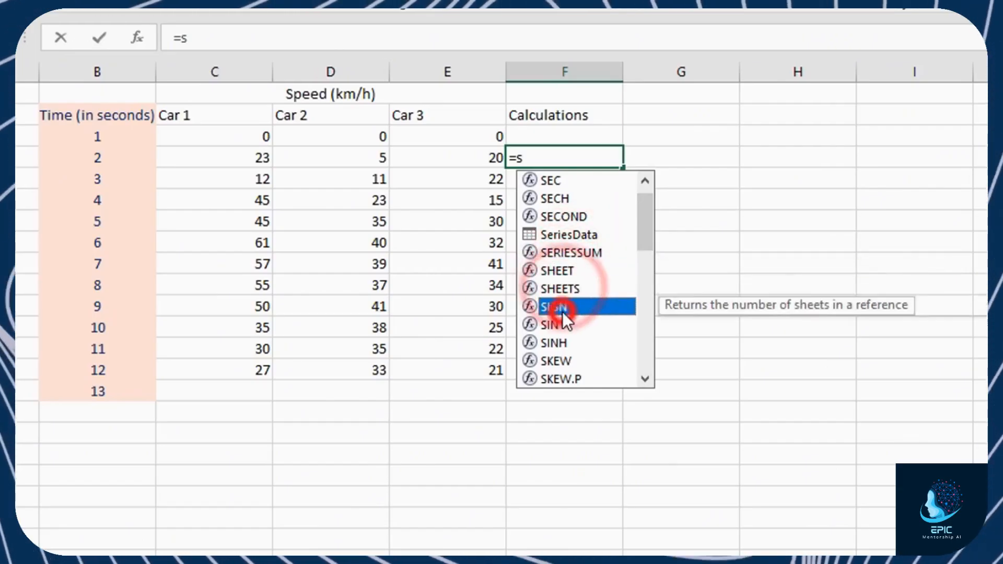
left_click(560, 325)
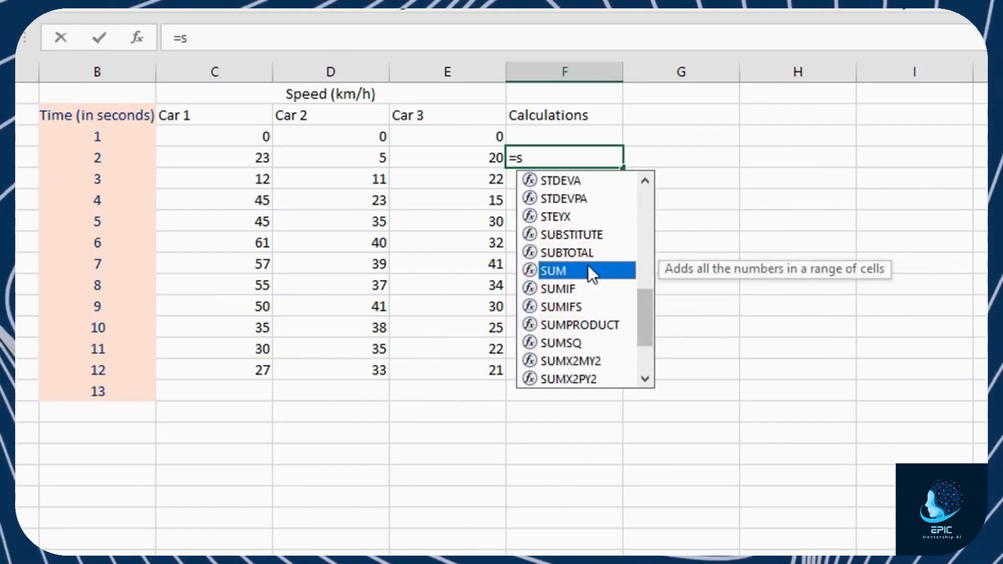
double_click(559, 273)
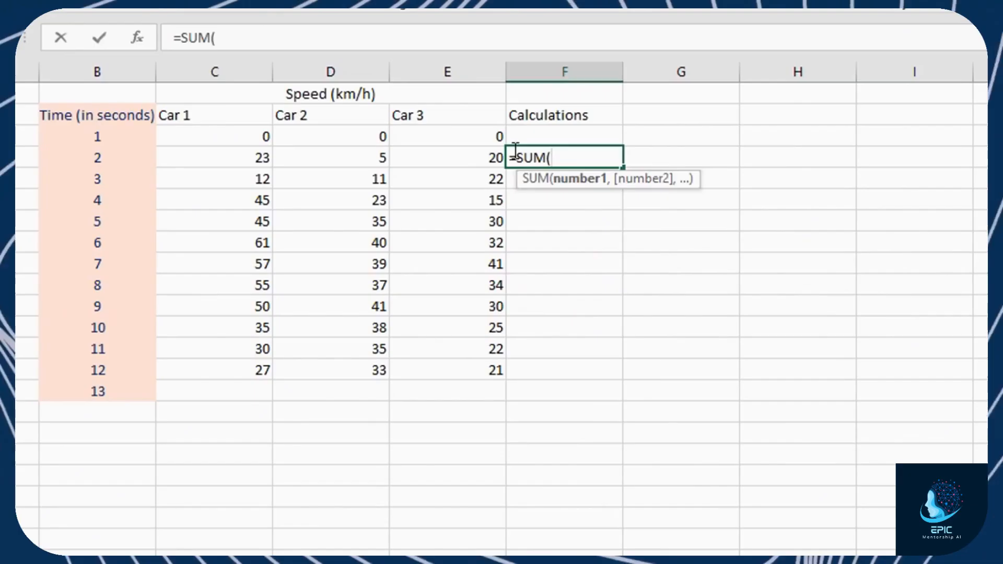
Replace the unfinished SUM entry in F4 with the square root formula =SQRT(B4)
left_click(579, 187)
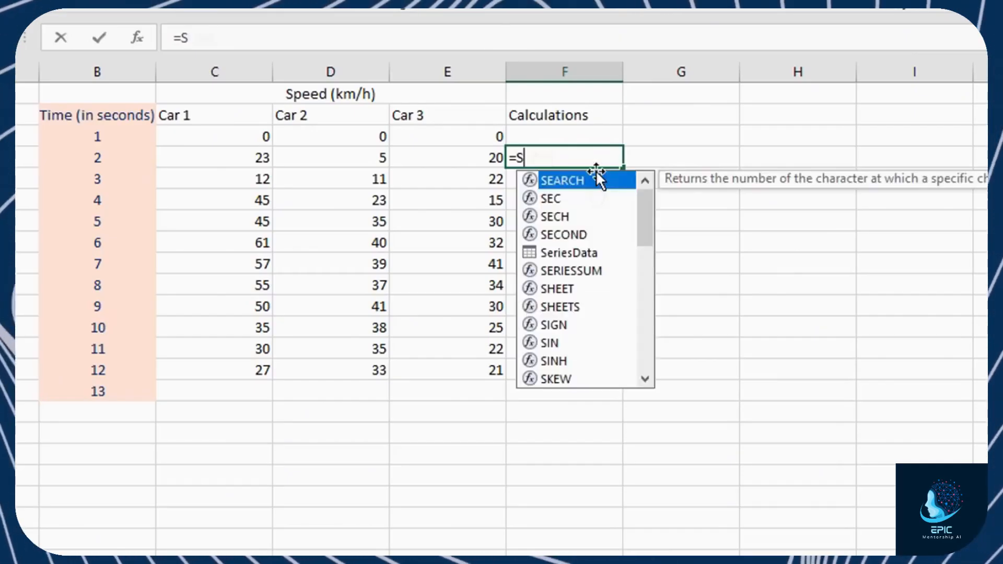
type("Q")
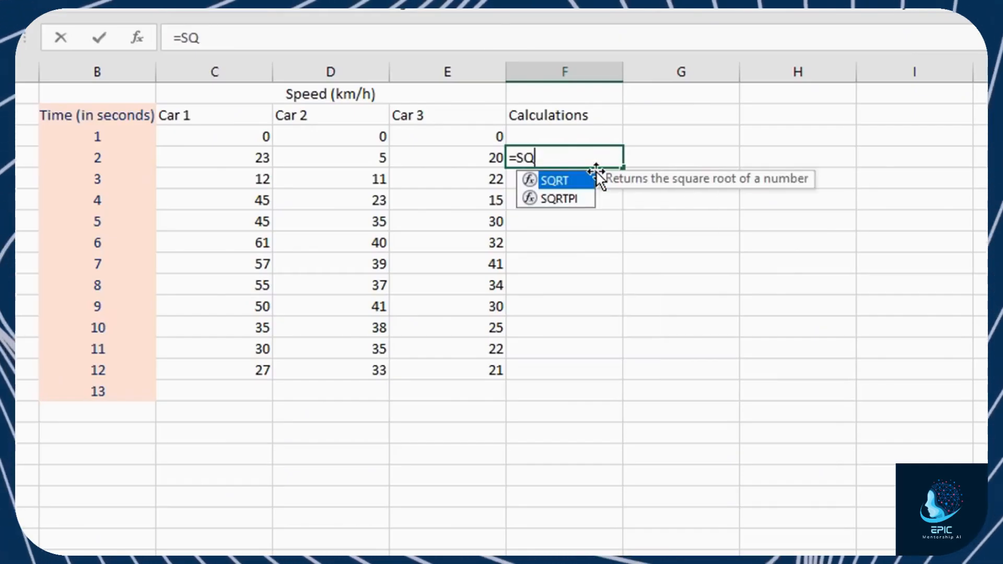
double_click(562, 183)
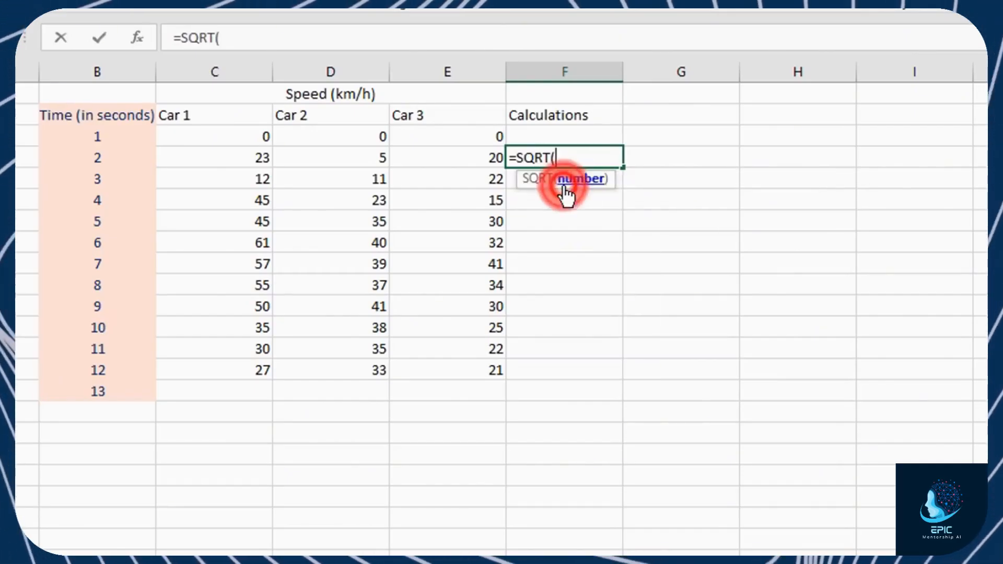
left_click(96, 157)
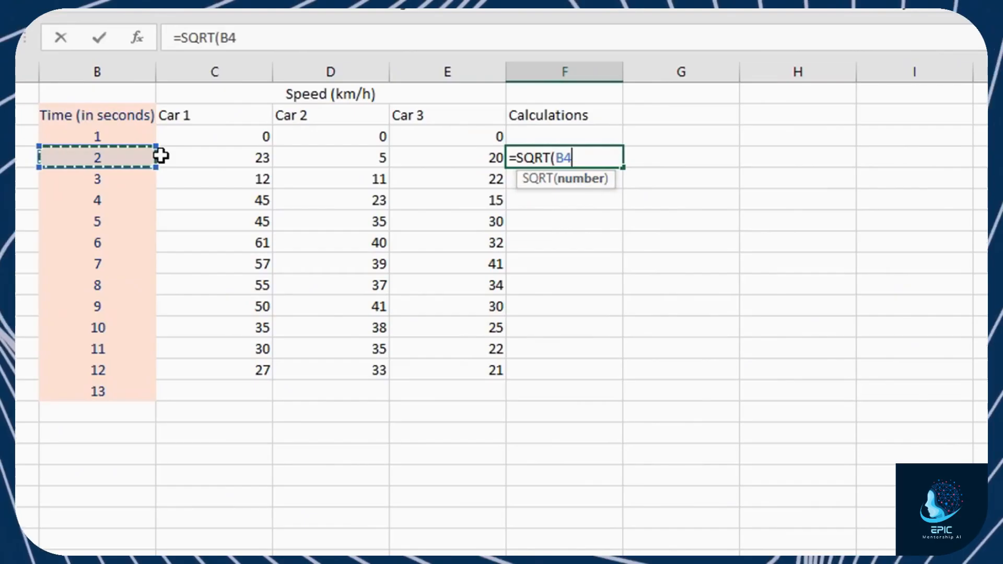
type(")")
key("Return")
Replace the formula in F4 with a SUM formula and add cells B4, B5 and B6 as separate arguments
left_click(565, 156)
type("=SUM")
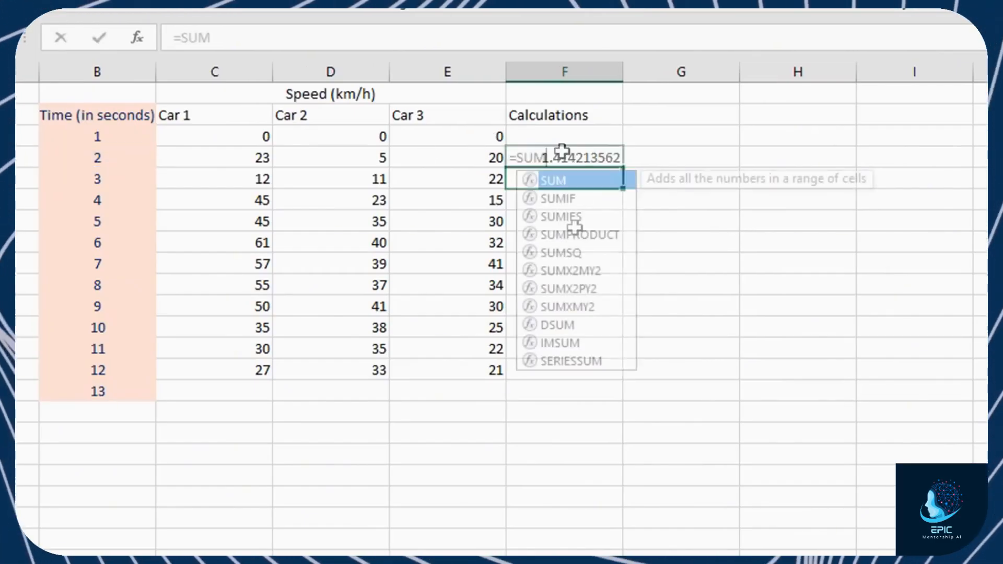
type("(")
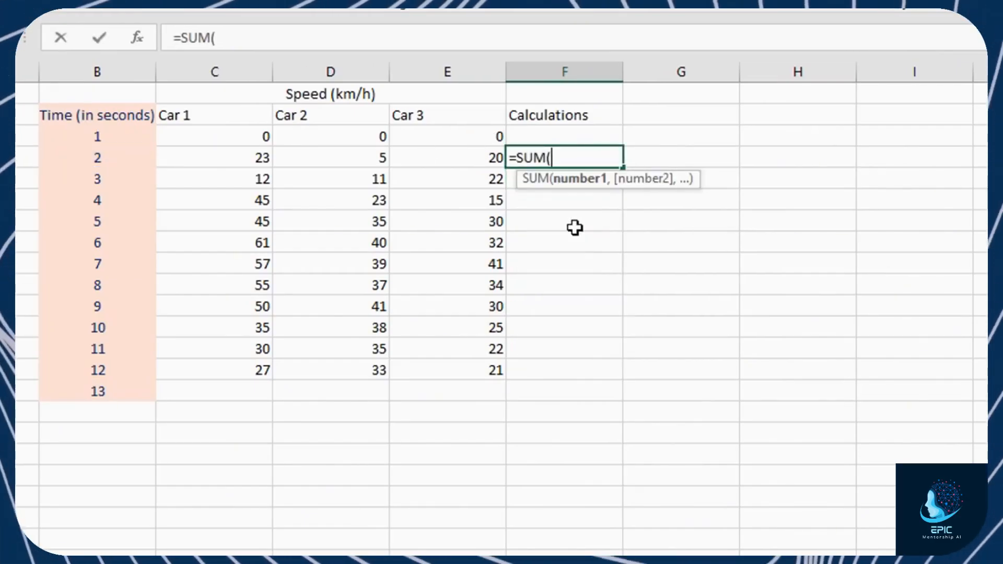
left_click(120, 158)
type(",")
left_click(107, 178)
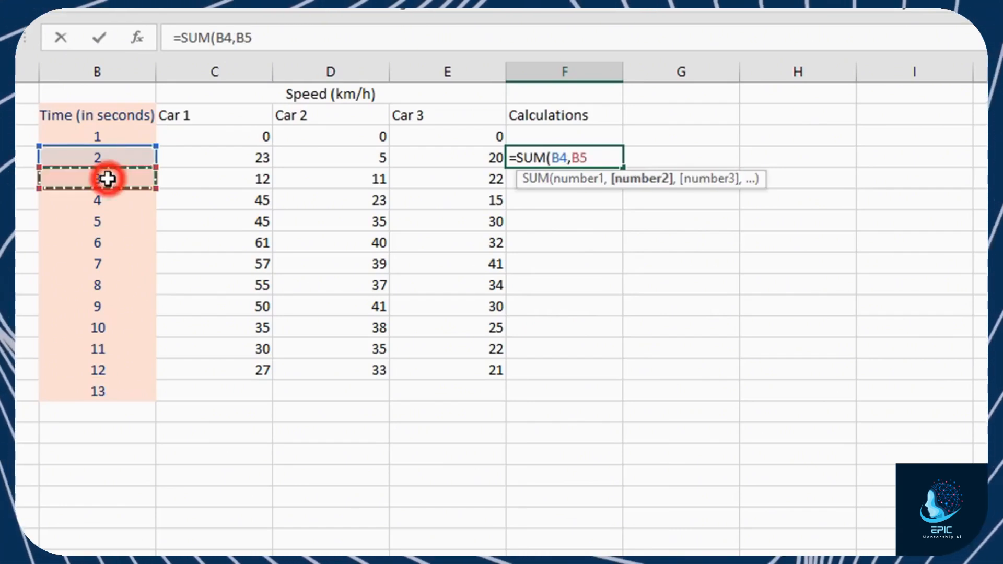
type(",")
left_click(104, 203)
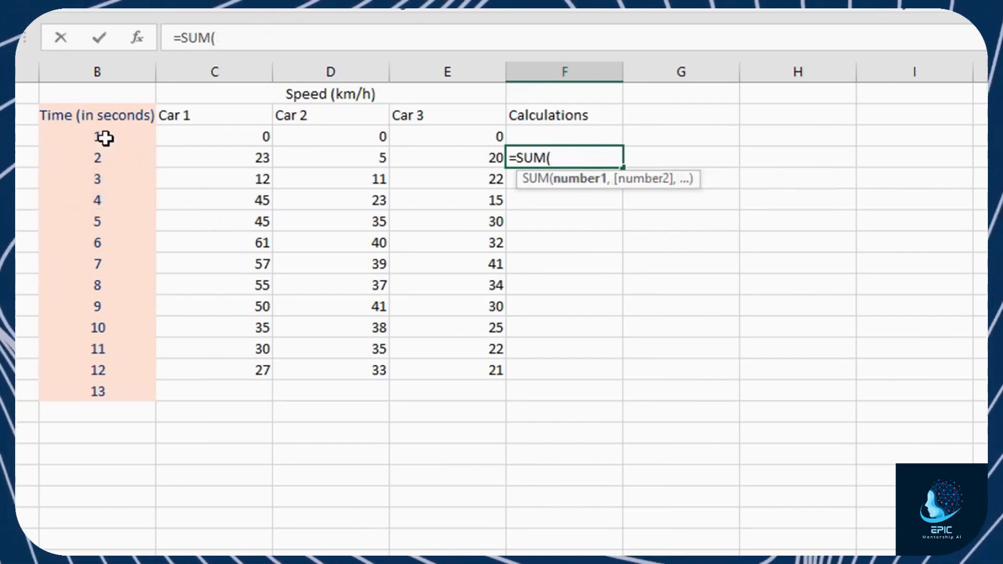
Use the Time column range B3:B15 as the only argument, completing F4 as =SUM(B3:B15)
left_click_drag(104, 137, 74, 352)
left_click_drag(91, 389, 92, 391)
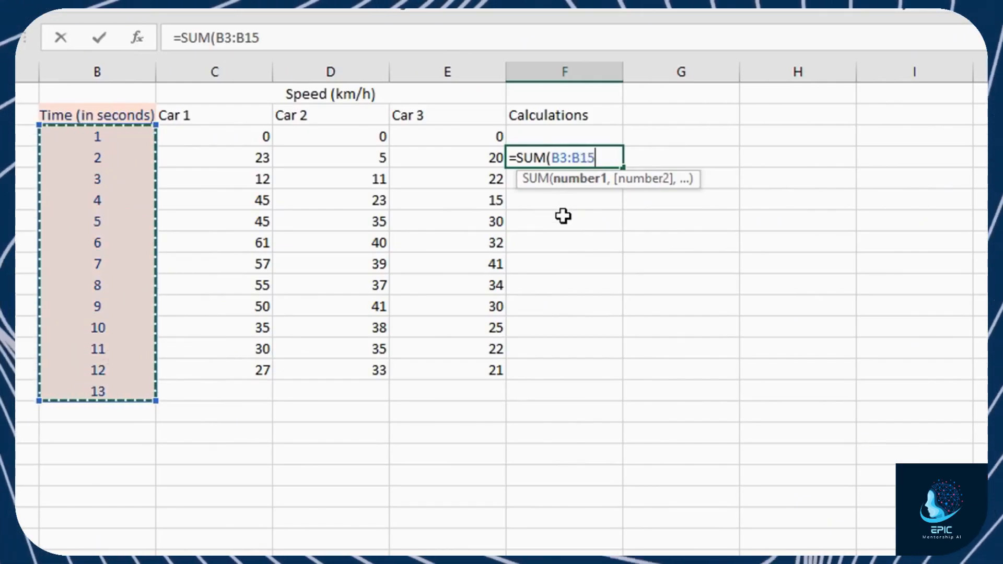
type(")")
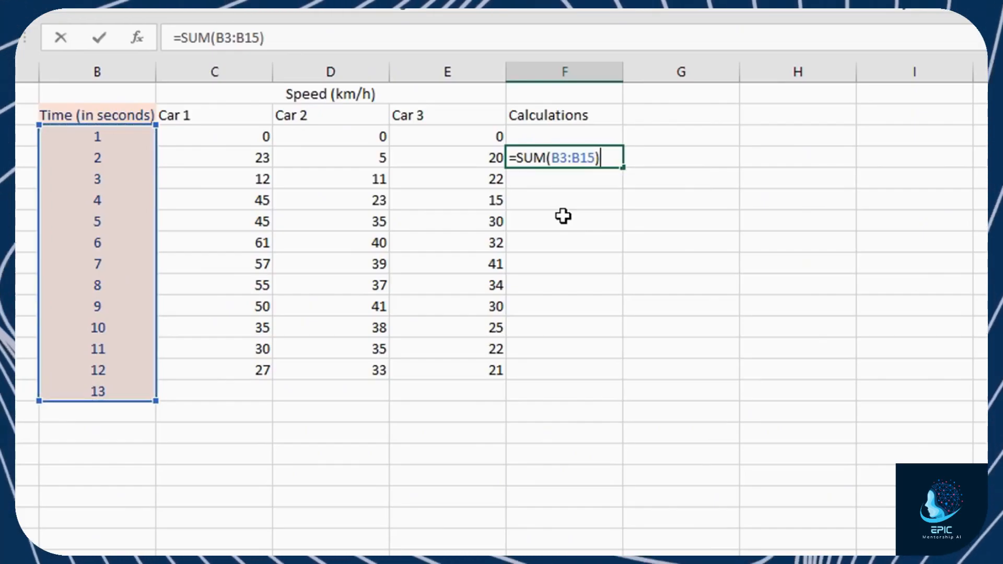
key("Return")
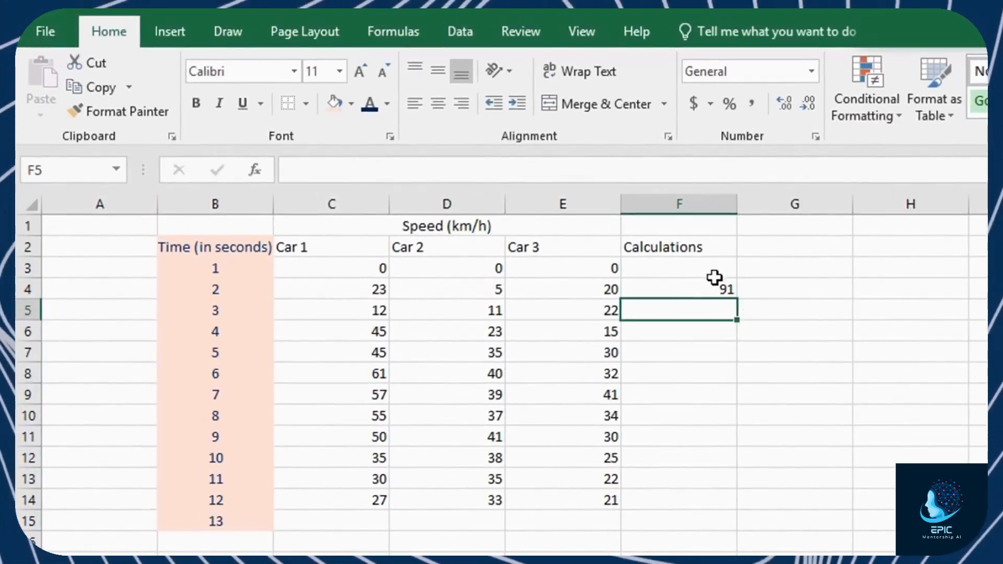
Review the formula in F4 and browse the function library's AutoSum, Recently Used, Financial, Logical and Text categories
left_click(714, 278)
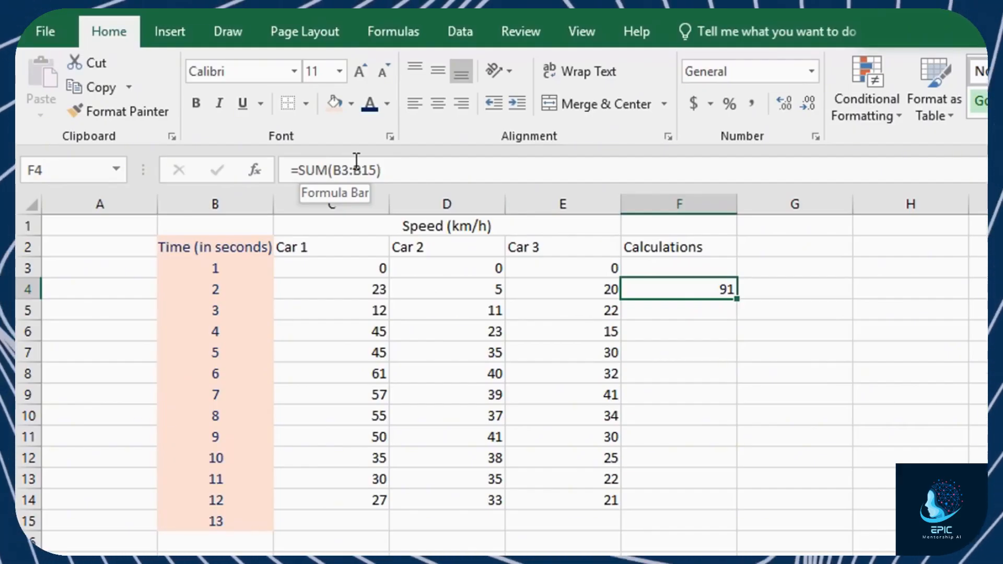
left_click(394, 34)
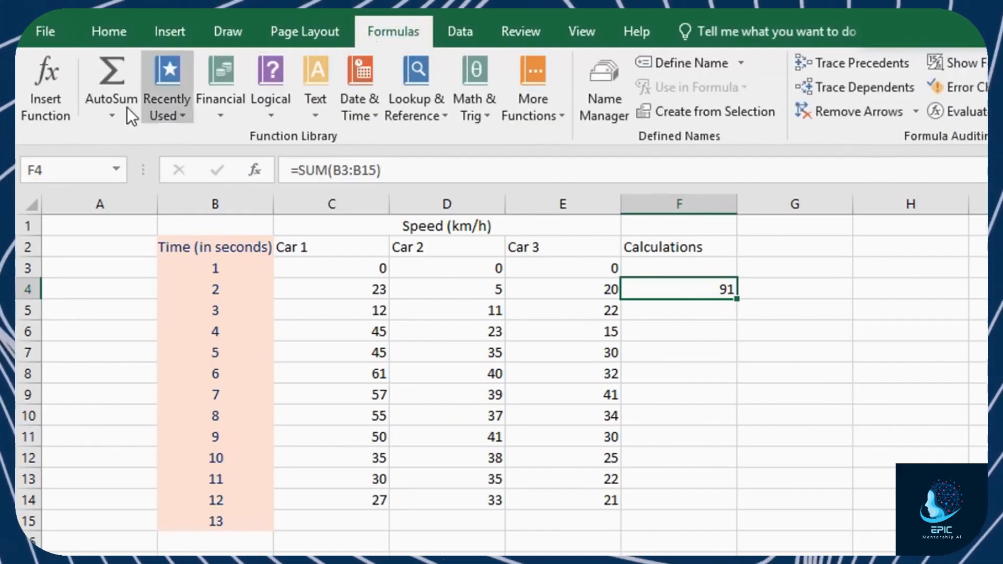
left_click(110, 111)
left_click(180, 115)
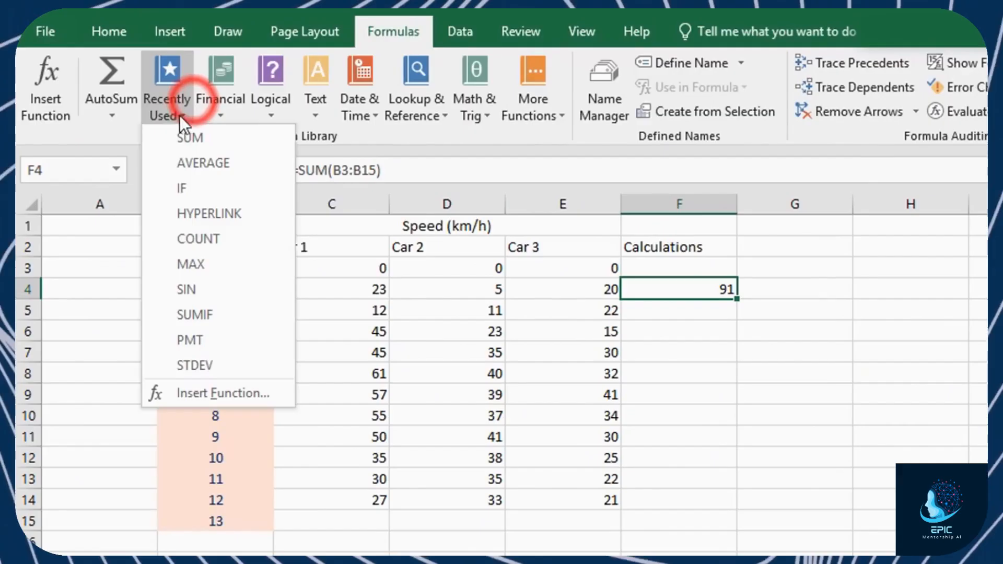
left_click(224, 111)
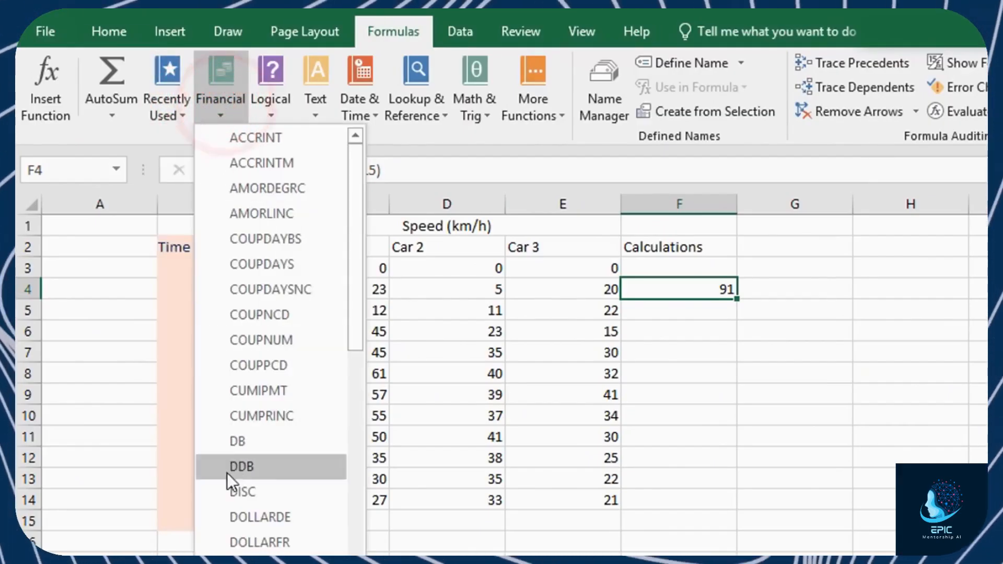
left_click(271, 119)
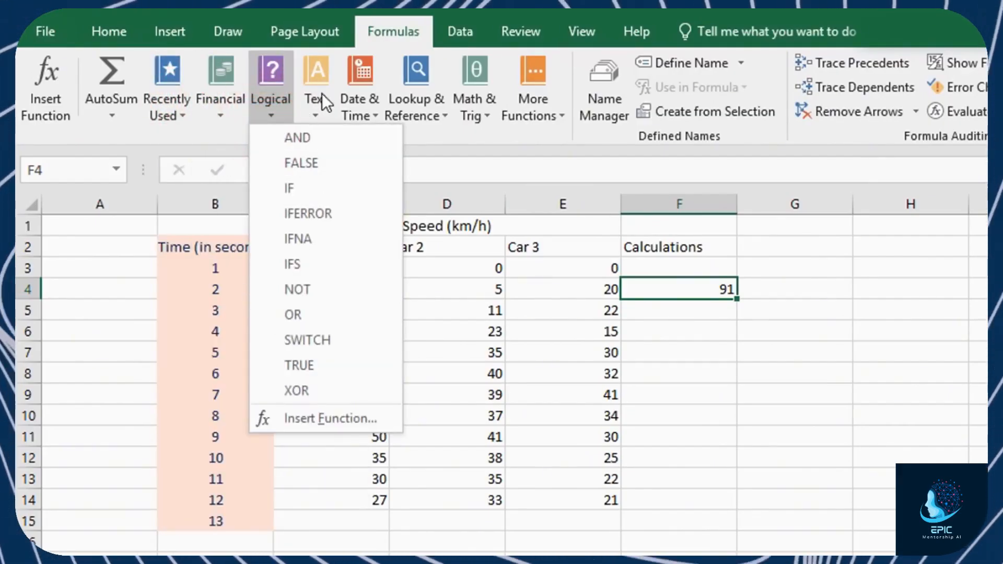
left_click(319, 107)
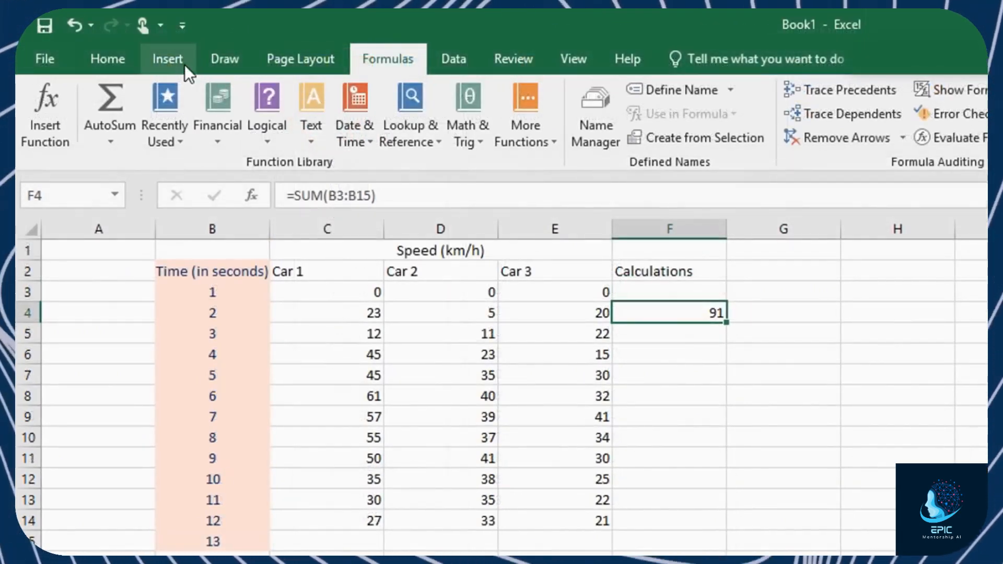
Insert the picture IMG_20180115_023631.jpg from the MAC samples folder into the sheet
left_click(184, 64)
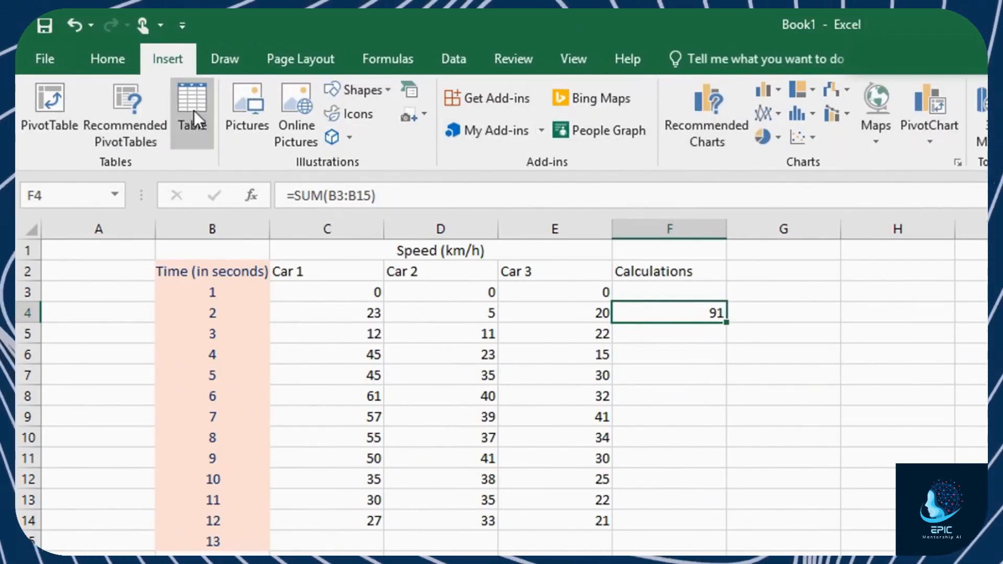
left_click(242, 111)
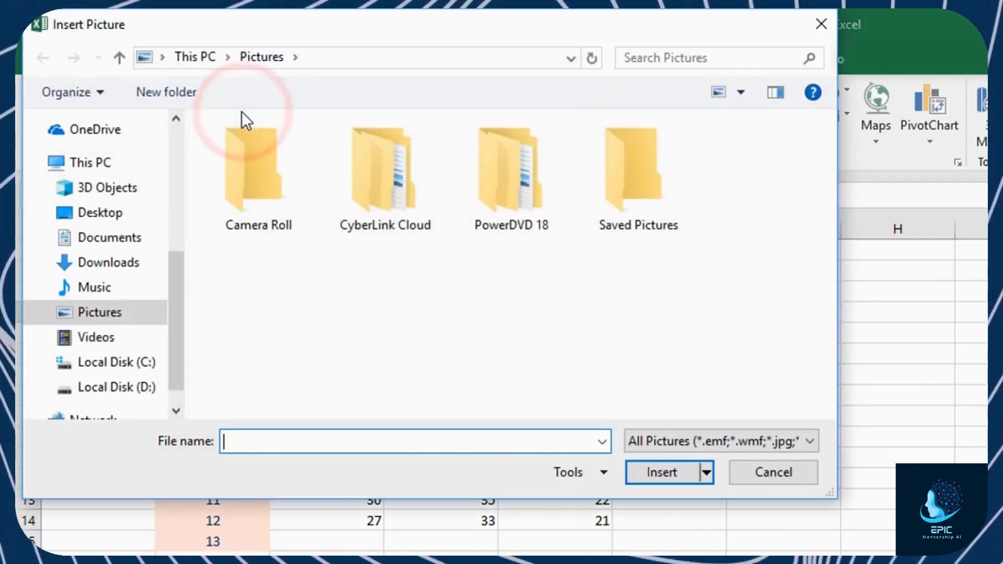
left_click(274, 169)
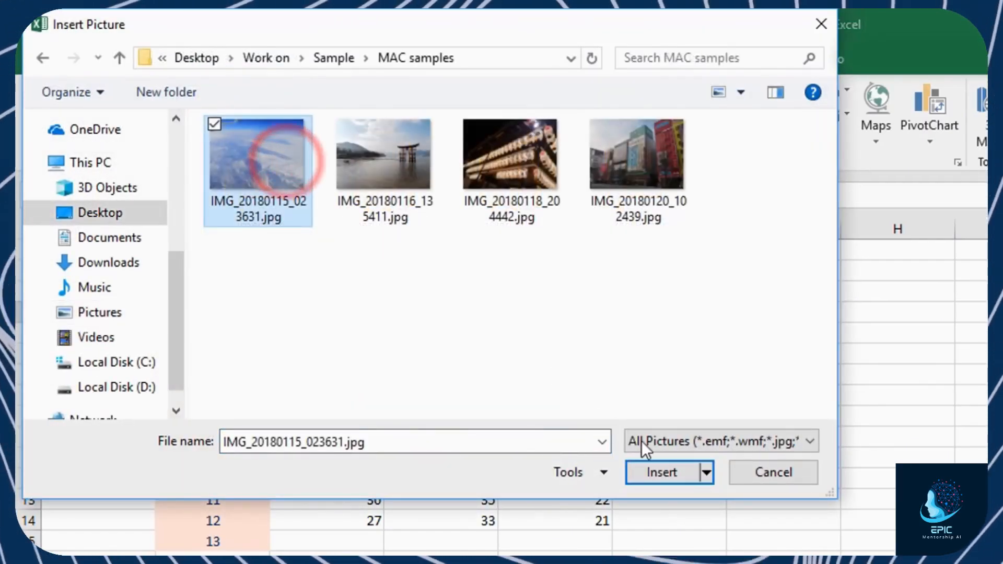
left_click(644, 475)
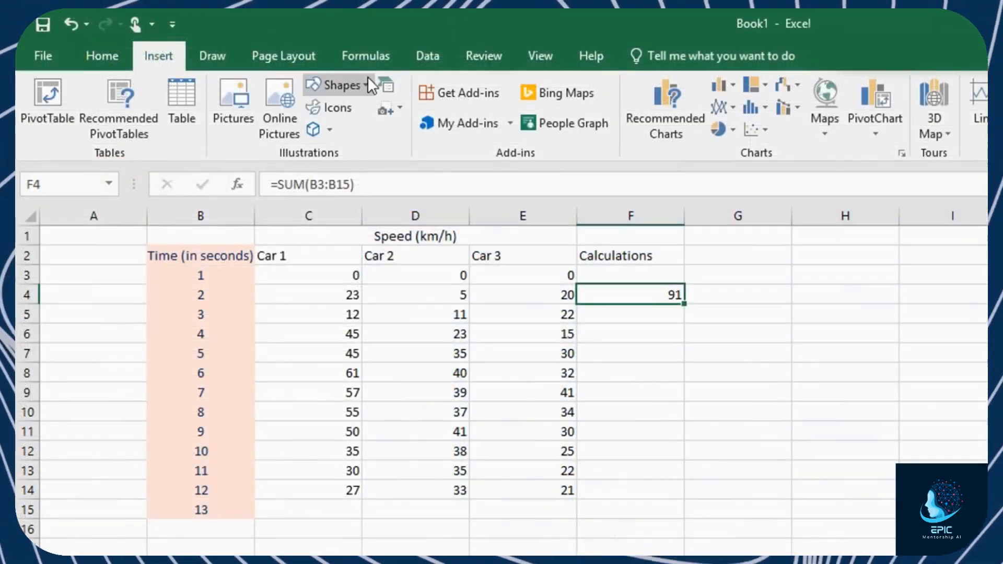
Draw a five-point star shape over the empty cells beside the Calculations column
left_click(368, 79)
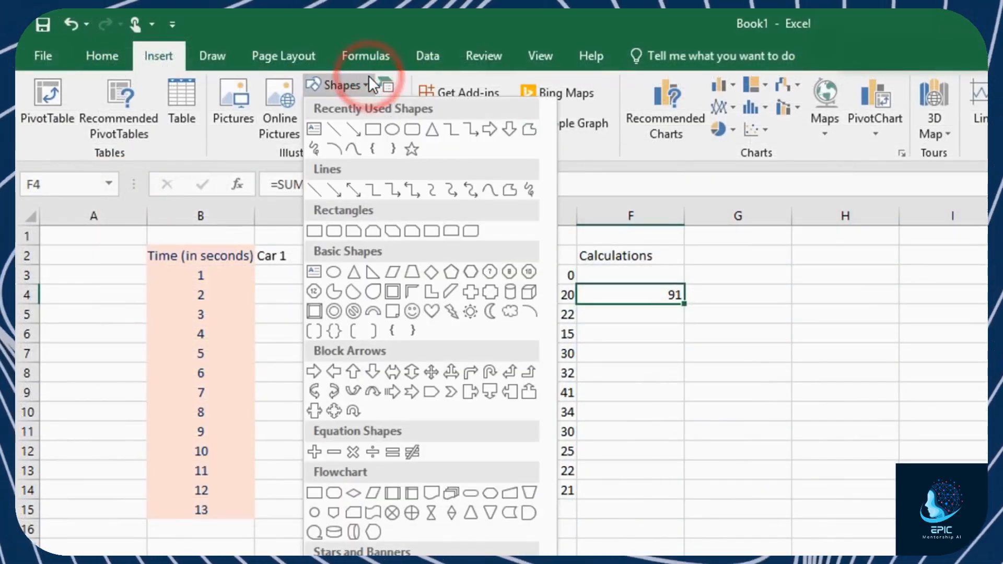
left_click(413, 151)
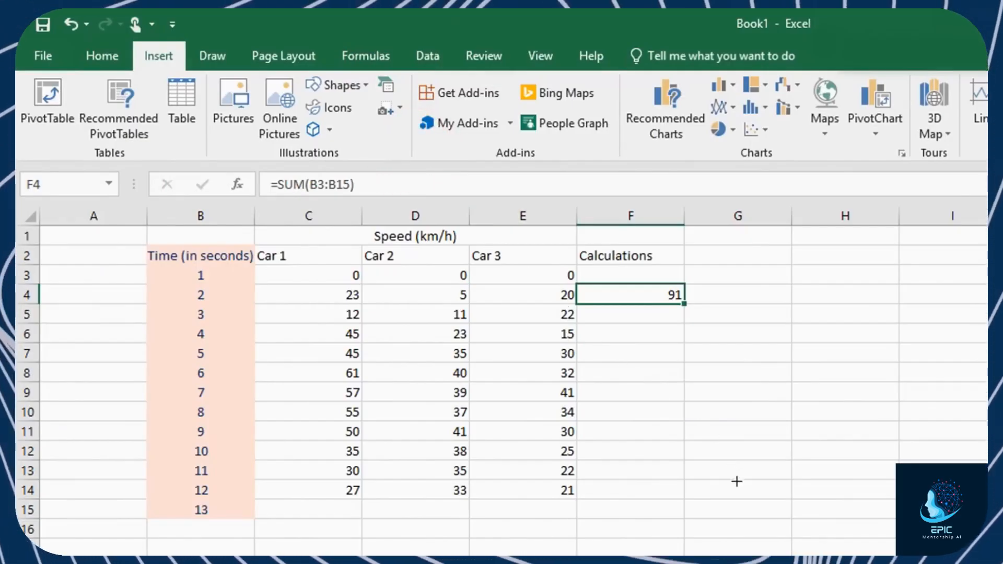
left_click_drag(716, 492, 888, 326)
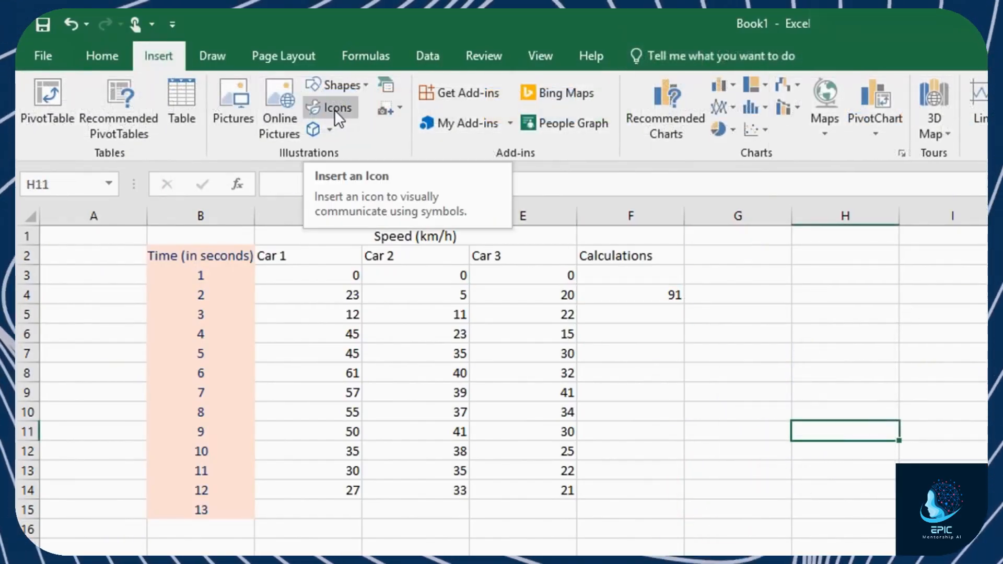
Insert the running person icon from the People category
left_click(334, 110)
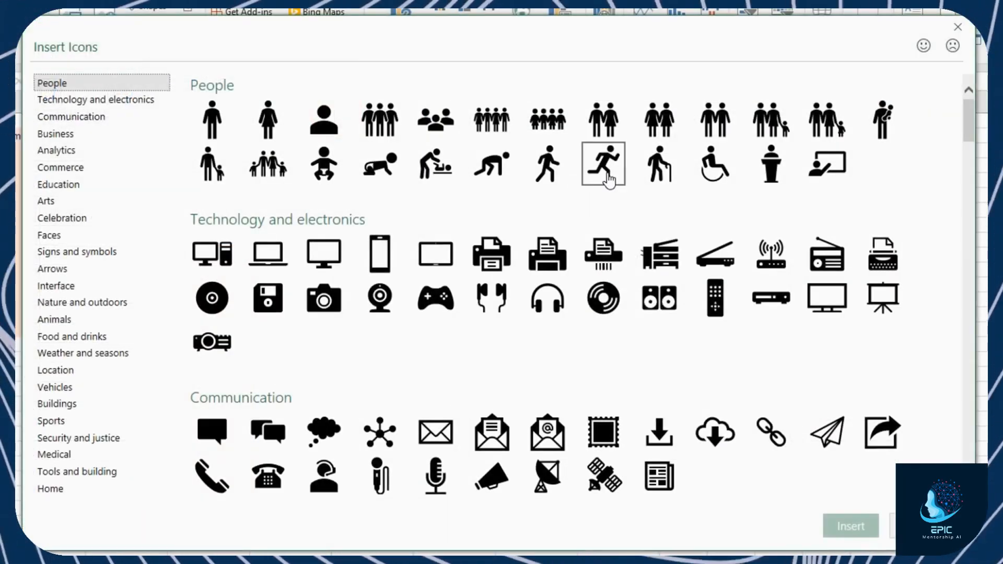
left_click(605, 168)
left_click(857, 525)
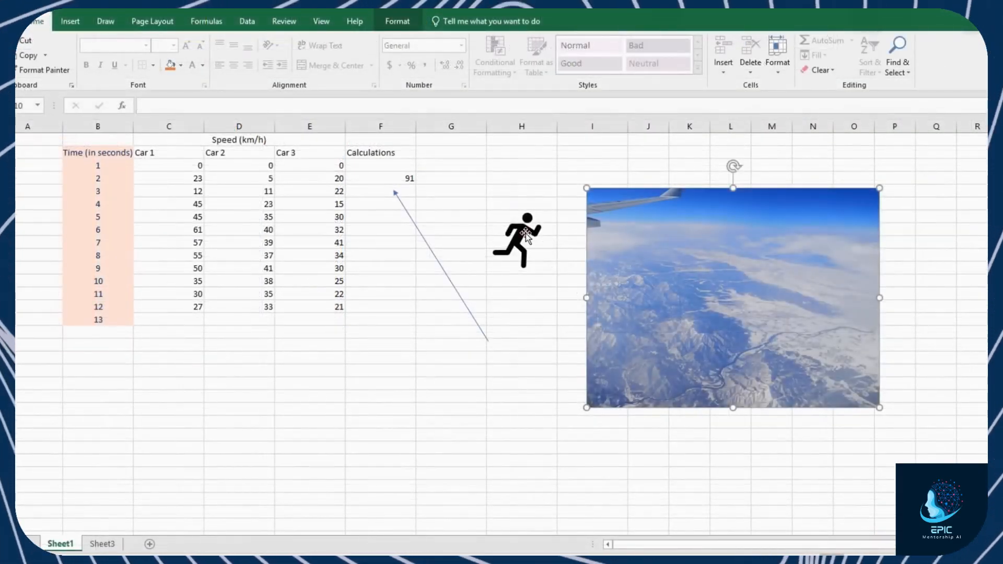
Move the running person icon, the picture and the arrow to new positions on the sheet
left_click(525, 235)
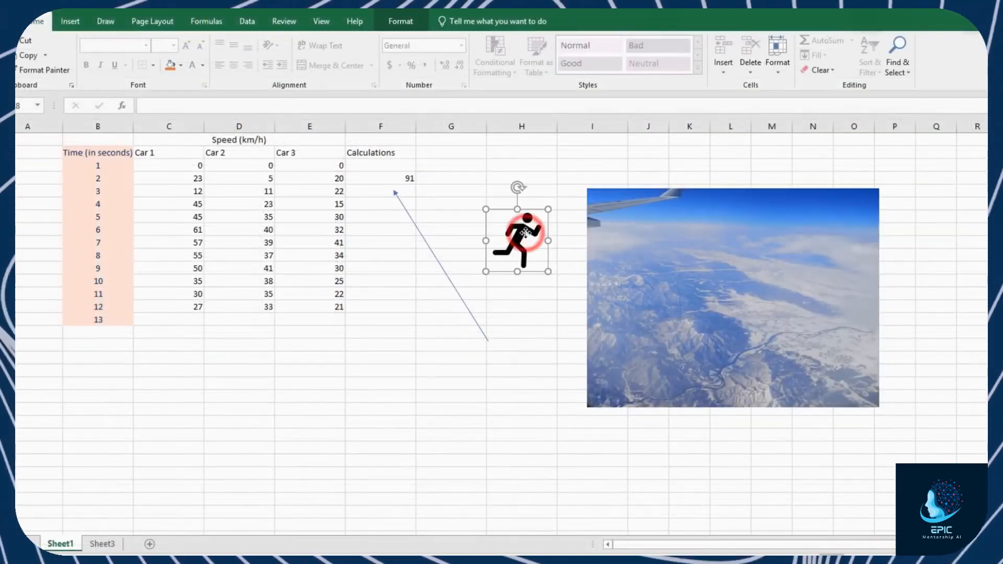
left_click(438, 258)
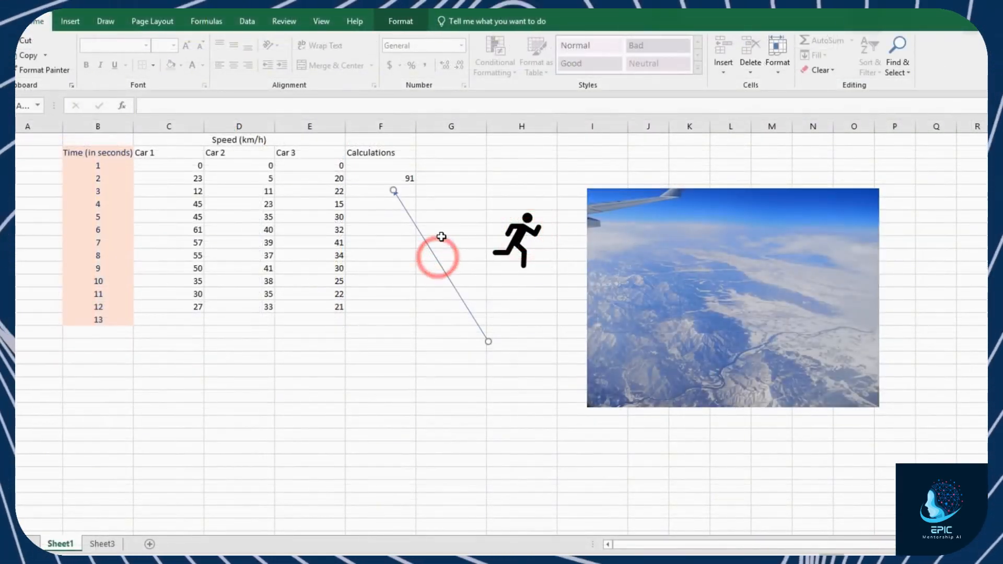
left_click_drag(526, 235, 512, 204)
left_click_drag(646, 238, 625, 273)
mouse_move(428, 246)
left_mouse_down()
mouse_move(448, 296)
mouse_move(420, 257)
left_mouse_up()
left_click(625, 259)
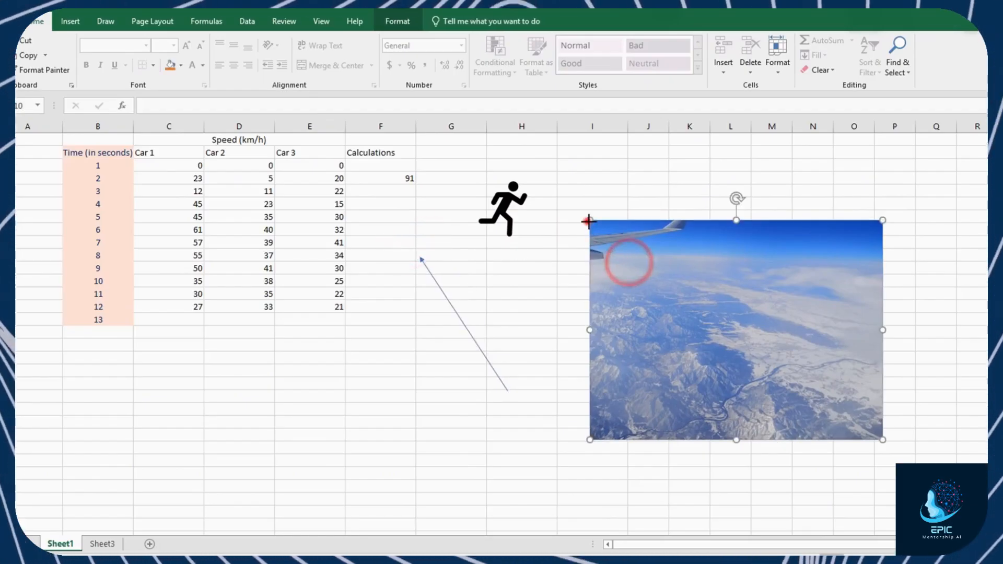
Enlarge the picture slightly from its upper-left corner and rotate the running person icon clockwise
mouse_move(590, 220)
left_mouse_down()
mouse_move(613, 241)
mouse_move(582, 214)
left_mouse_up()
left_click(519, 197)
left_click_drag(502, 155, 532, 170)
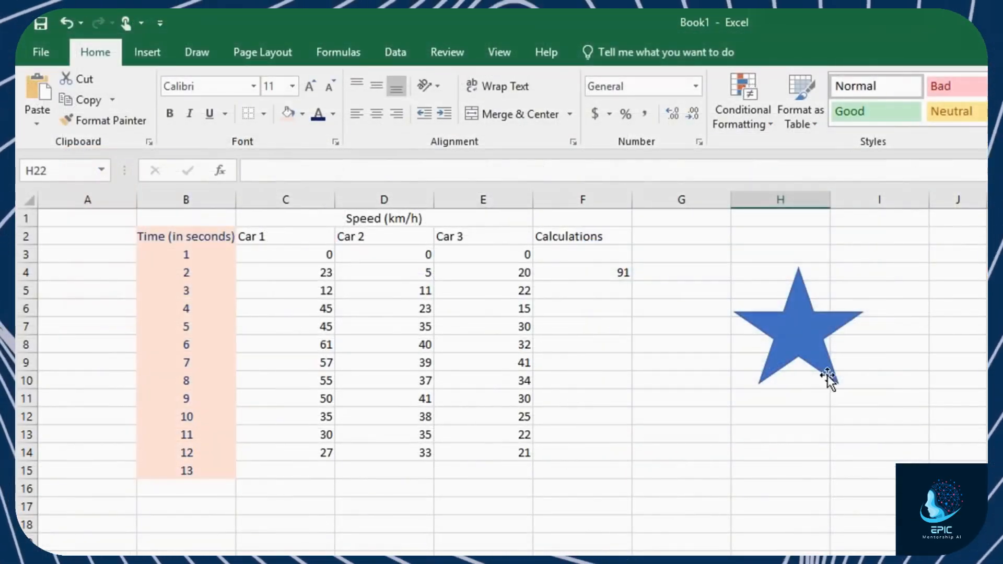
Fill the star shape with the gold theme color
left_click(799, 327)
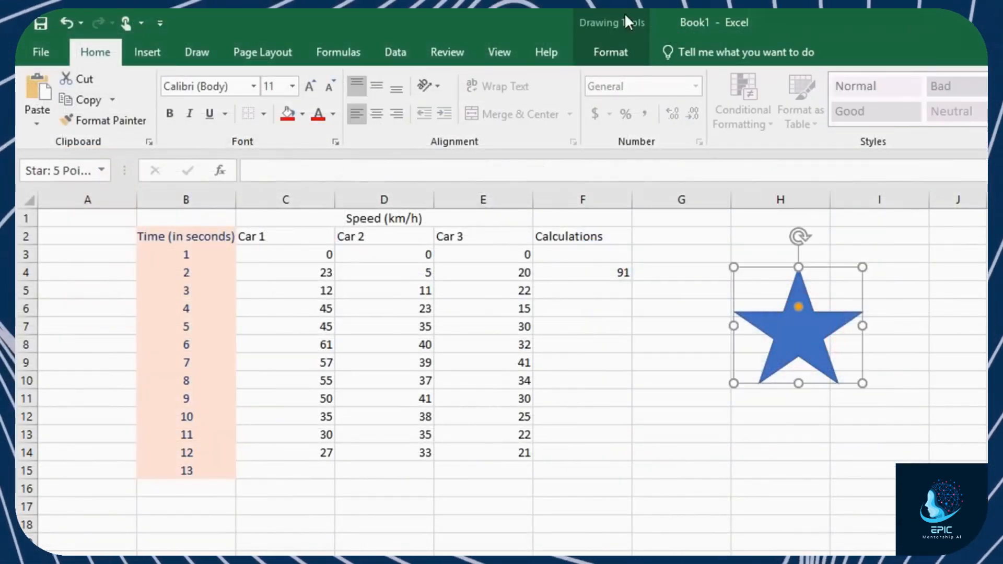
left_click(623, 48)
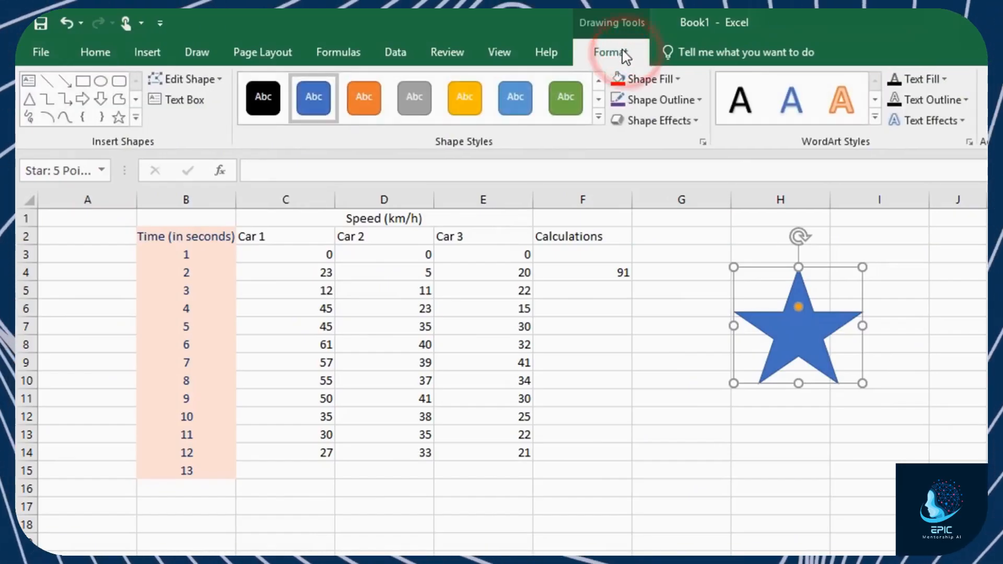
left_click(644, 79)
left_click(724, 141)
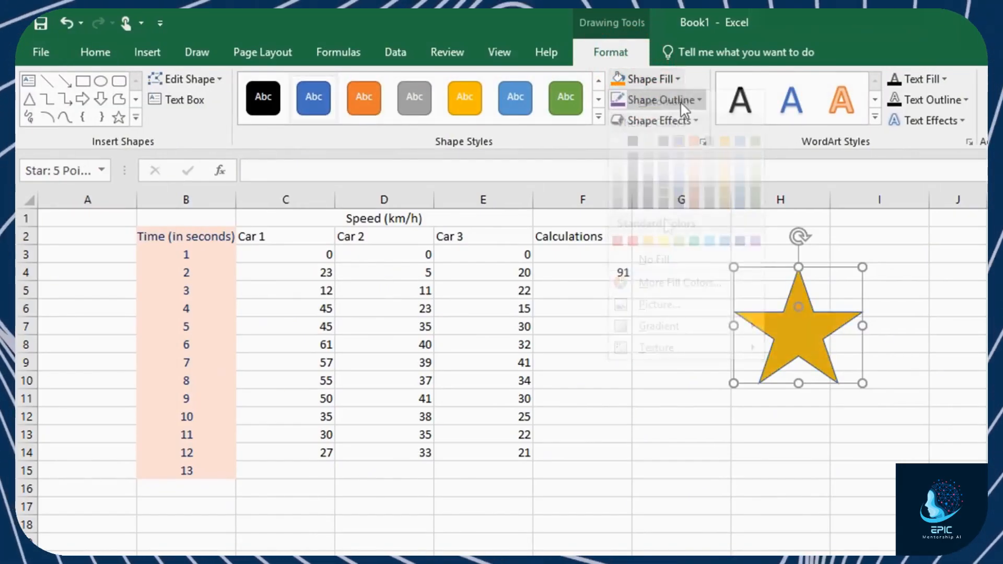
Give the star a red dashed outline with a 6 pt weight
left_click(660, 100)
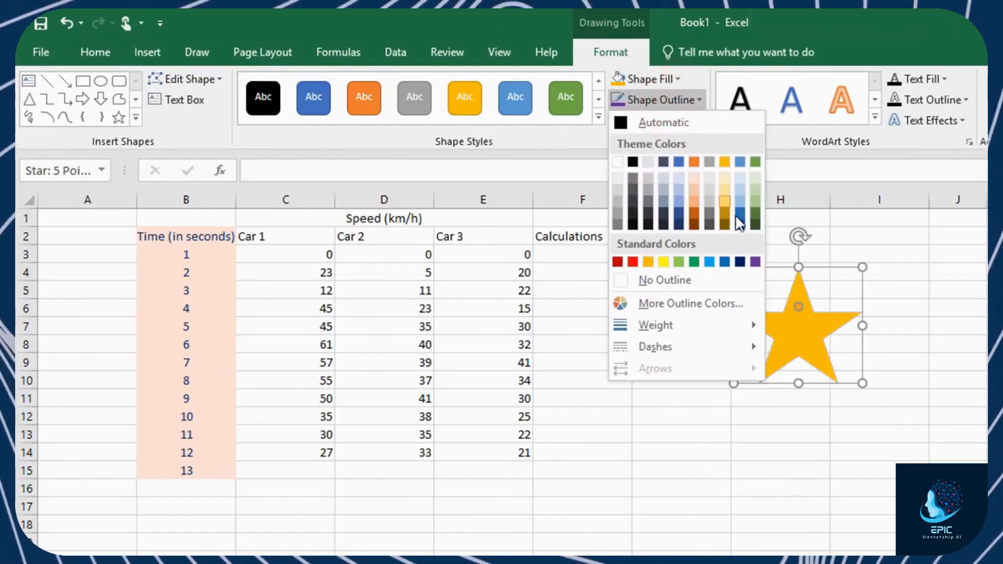
left_click(632, 262)
mouse_move(678, 335)
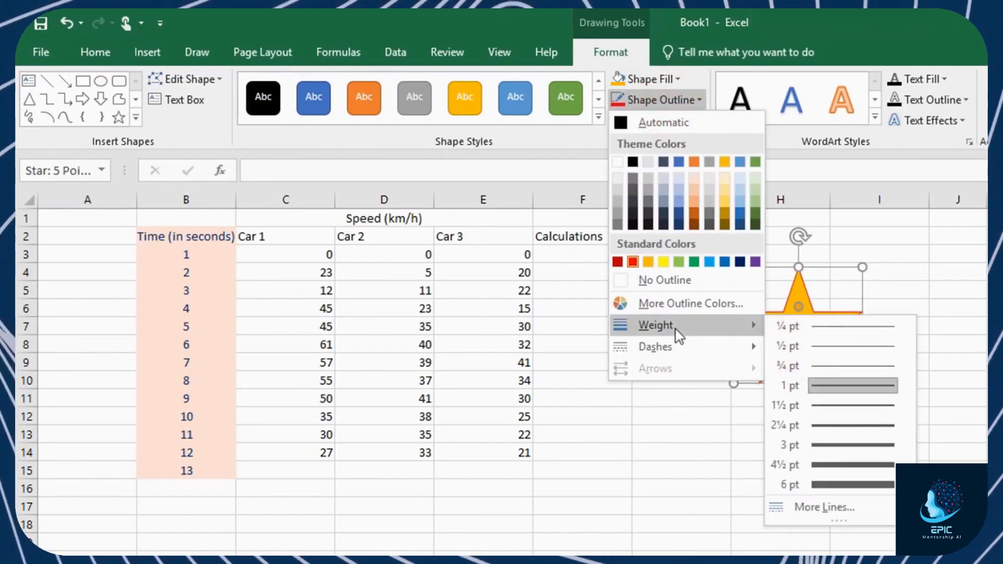
left_click(856, 484)
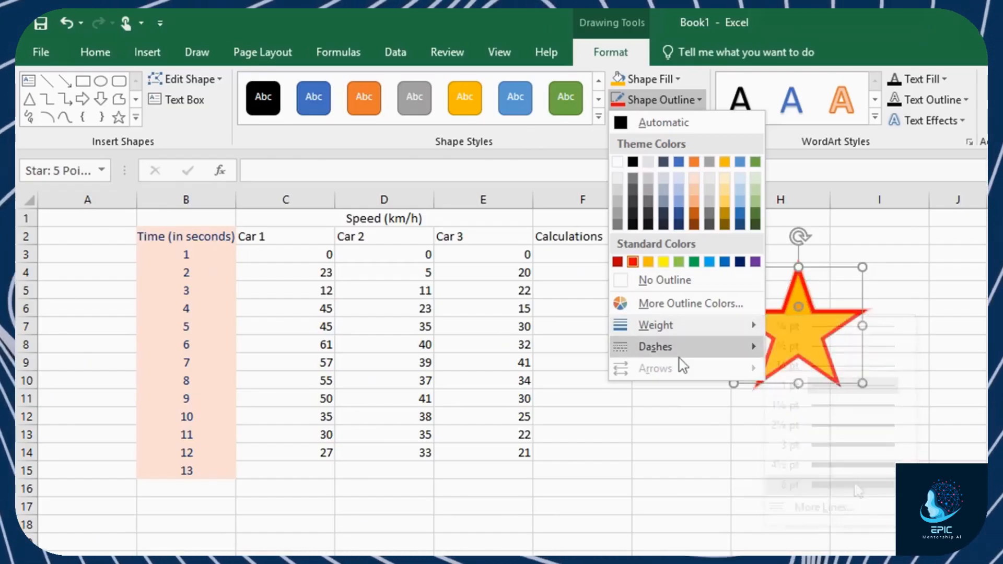
left_click(817, 389)
Apply a shadow effect to the star
left_click(659, 120)
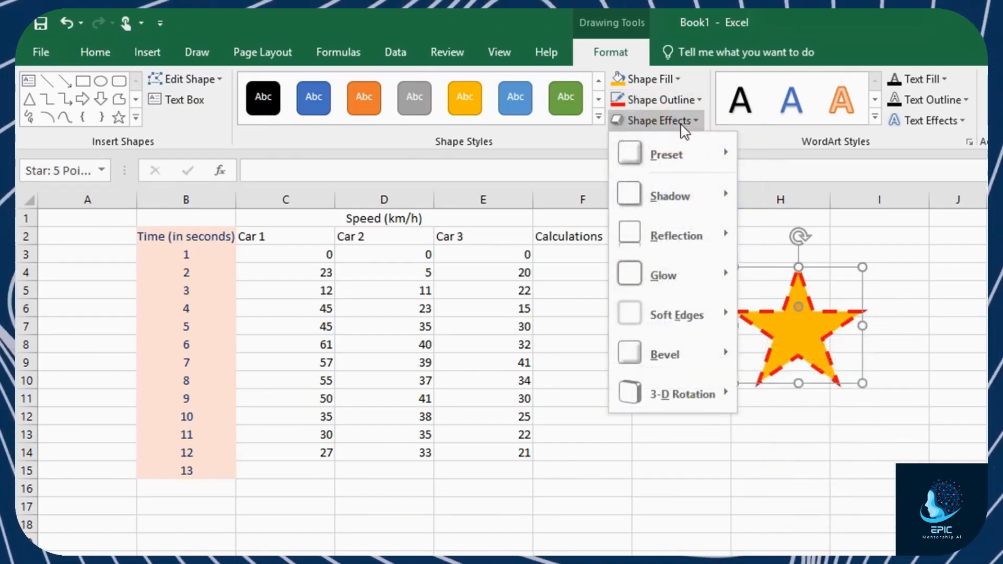
mouse_move(672, 192)
left_click(863, 340)
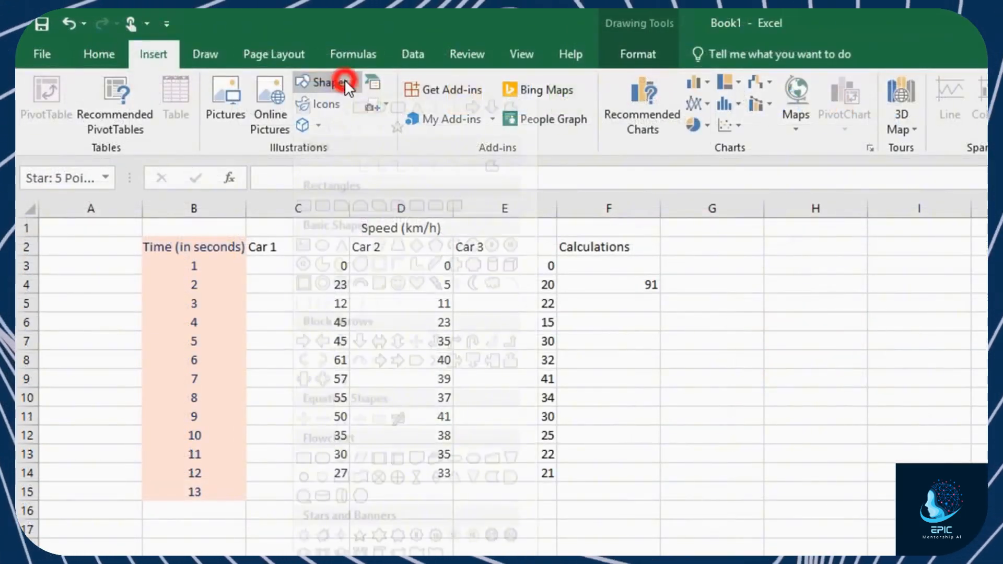
Insert a text box beside the table reading "These results are accurate", then shrink it around the text and move it lower
left_click(335, 81)
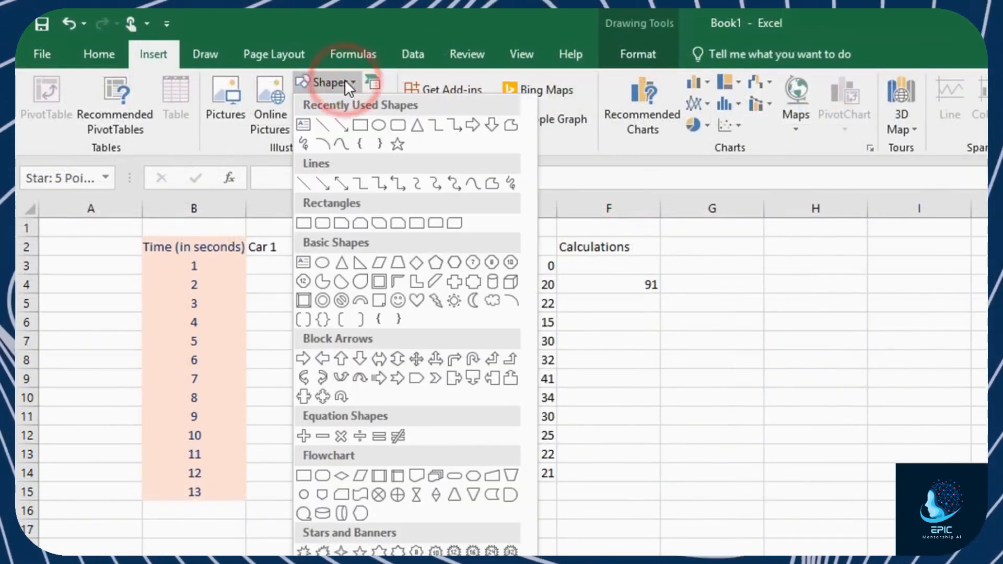
left_click(306, 124)
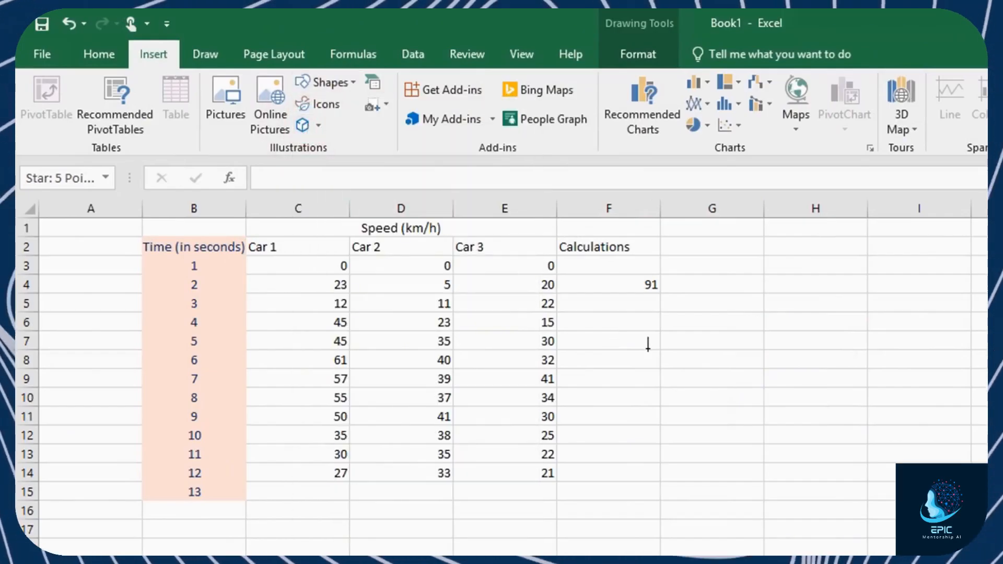
left_click_drag(636, 334, 900, 455)
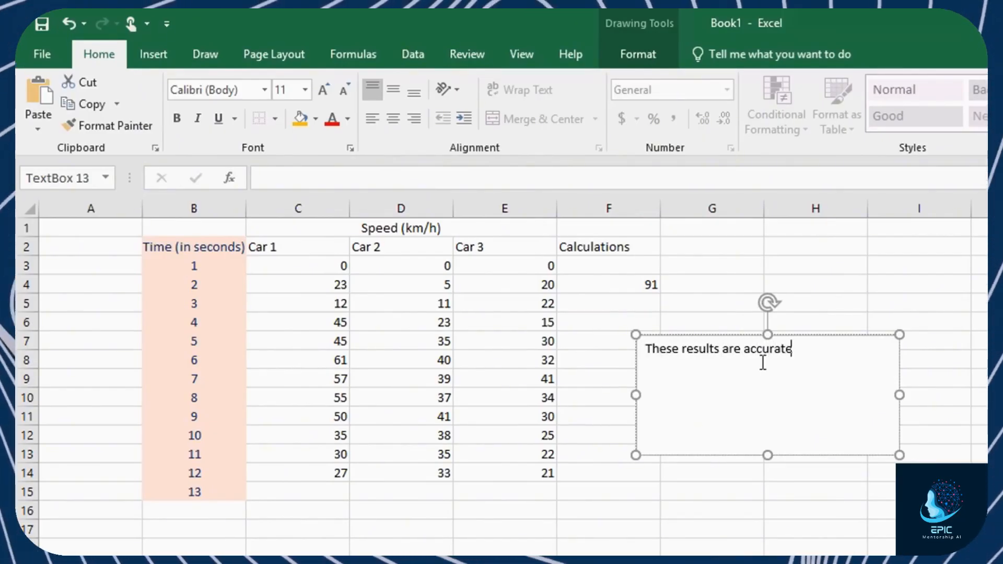
left_click_drag(898, 454, 818, 369)
mouse_move(792, 335)
left_mouse_down()
mouse_move(823, 394)
mouse_move(801, 394)
mouse_move(789, 338)
left_mouse_up()
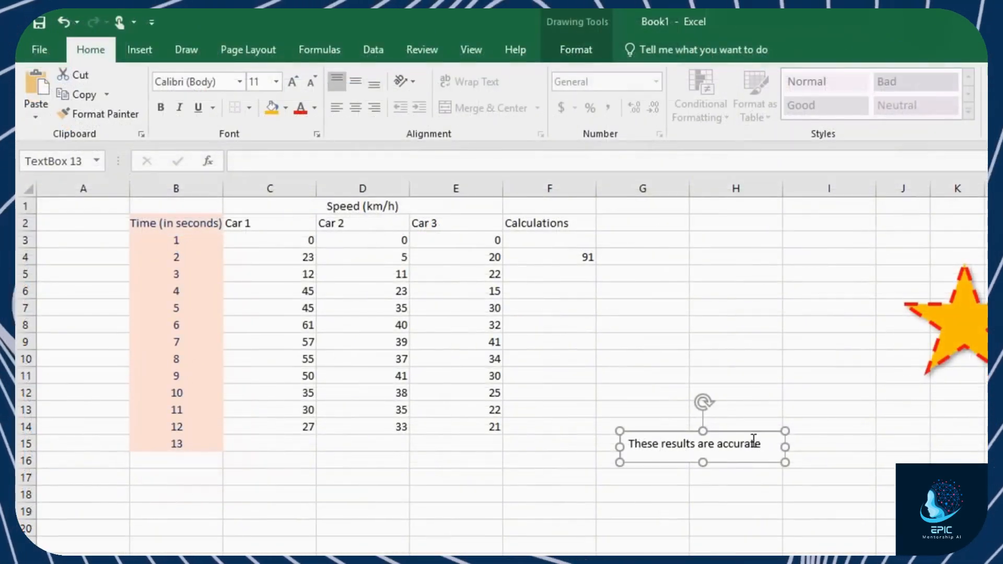
Toggle bold, italic and underline on the text box's text and change its font color to purple
left_click(168, 106)
left_click(167, 106)
left_click(183, 106)
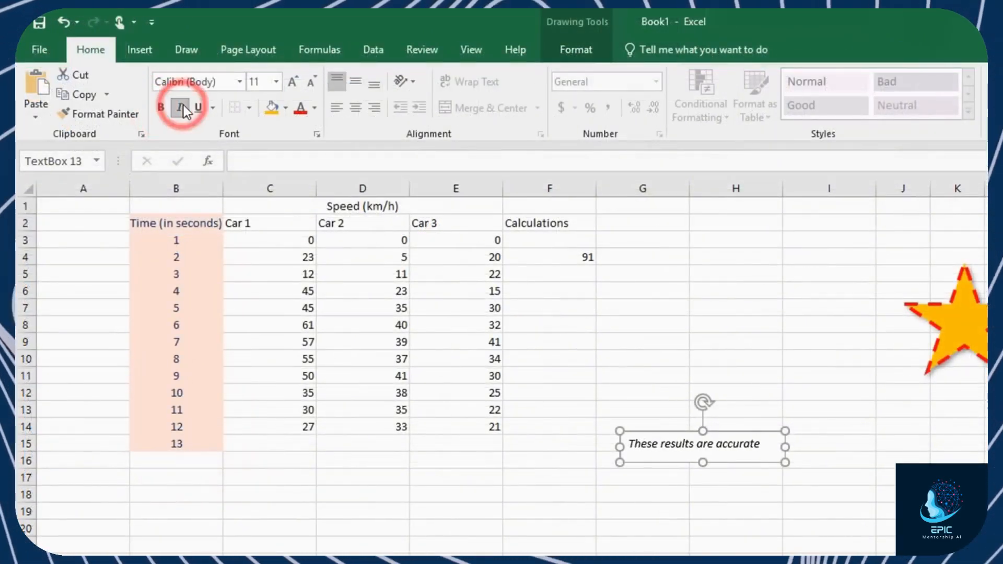
left_click(183, 106)
left_click(198, 109)
left_click(199, 110)
left_click(300, 108)
left_click(314, 108)
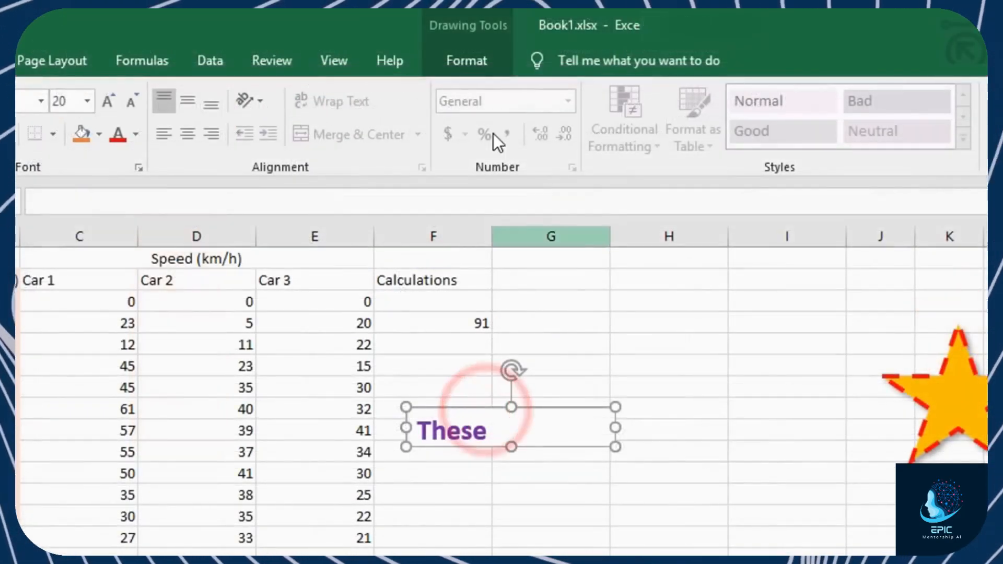
Examine the shape fill, text fill and text outline color options for the text box
left_click(474, 64)
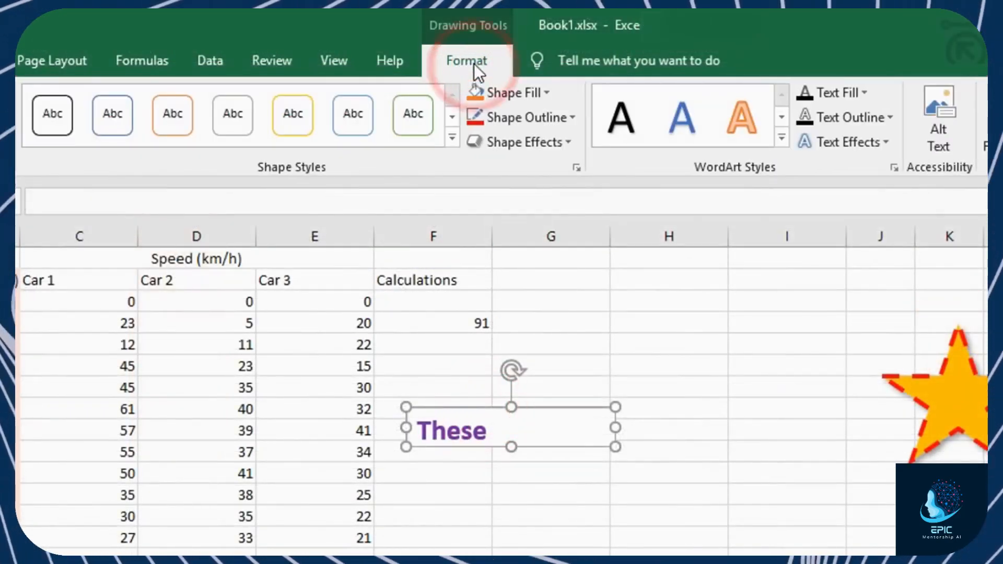
left_click(512, 92)
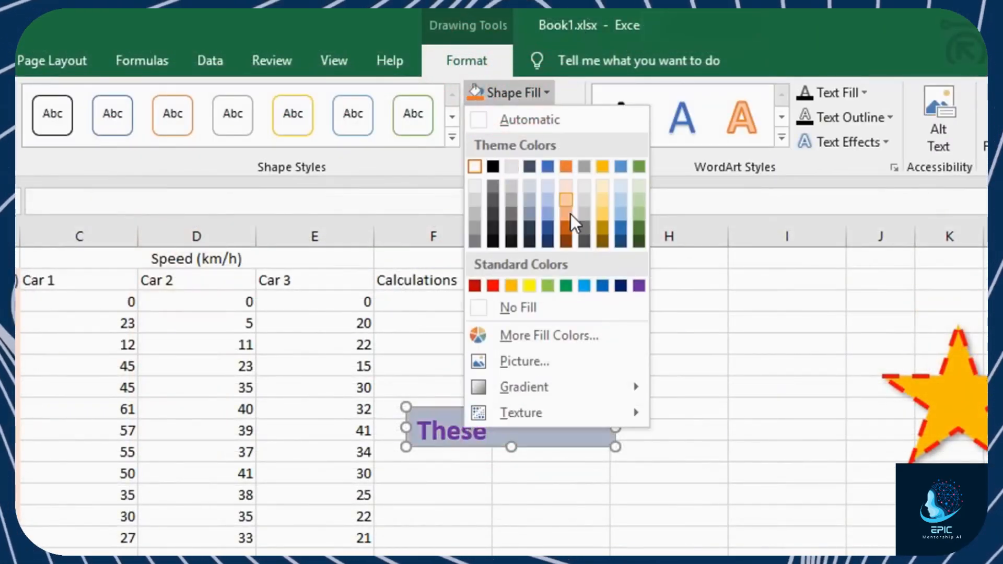
left_click(511, 285)
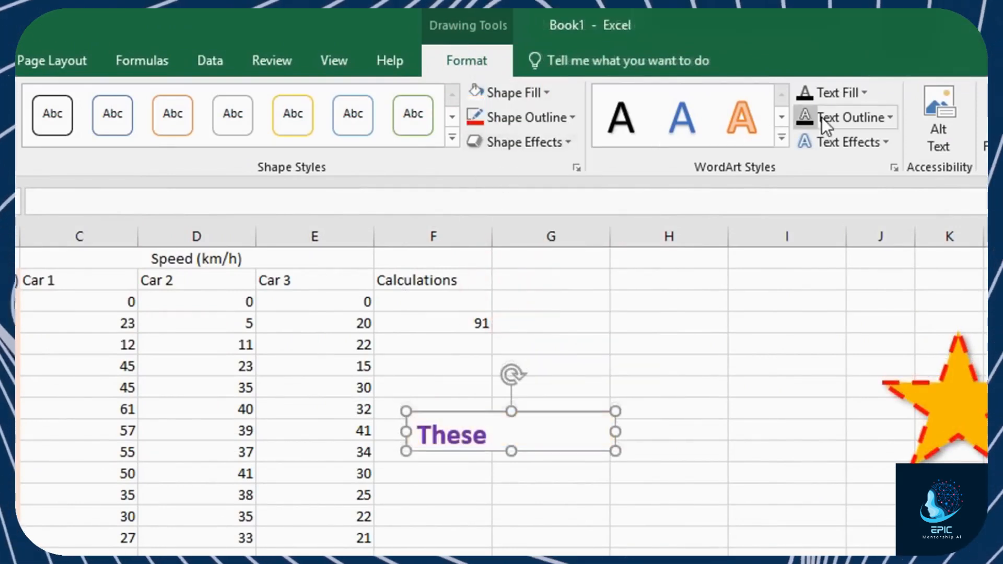
left_click(864, 93)
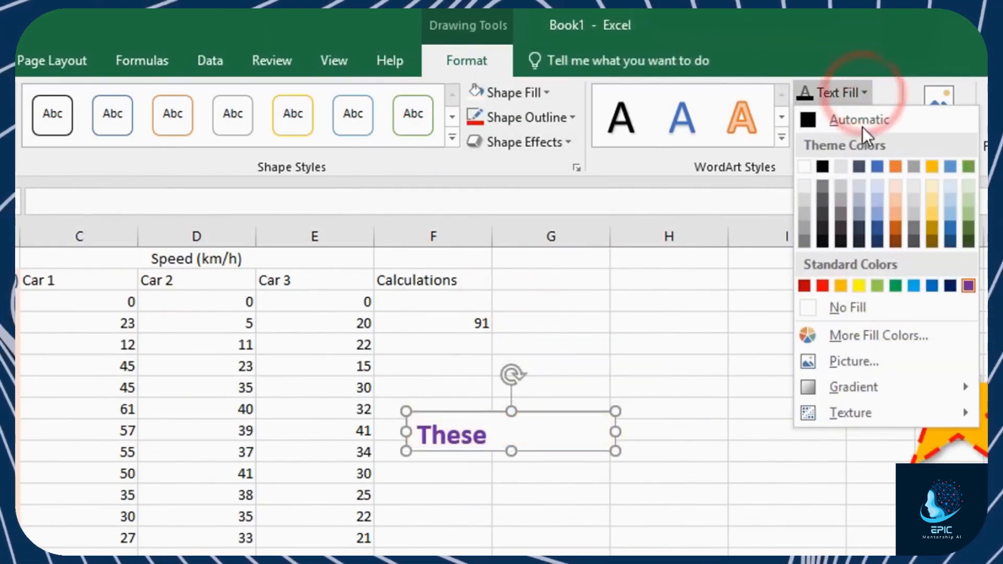
left_click(878, 117)
left_click(879, 117)
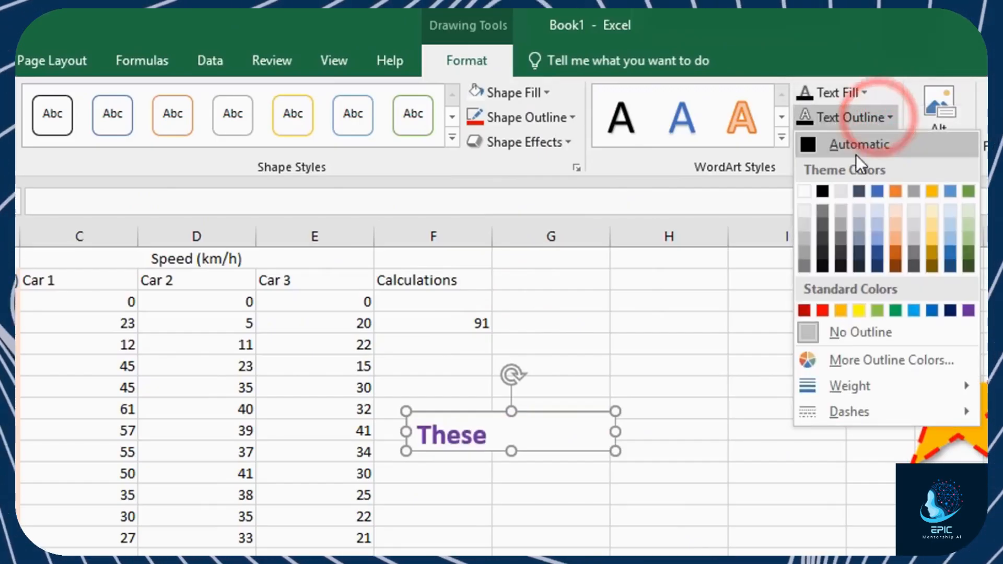
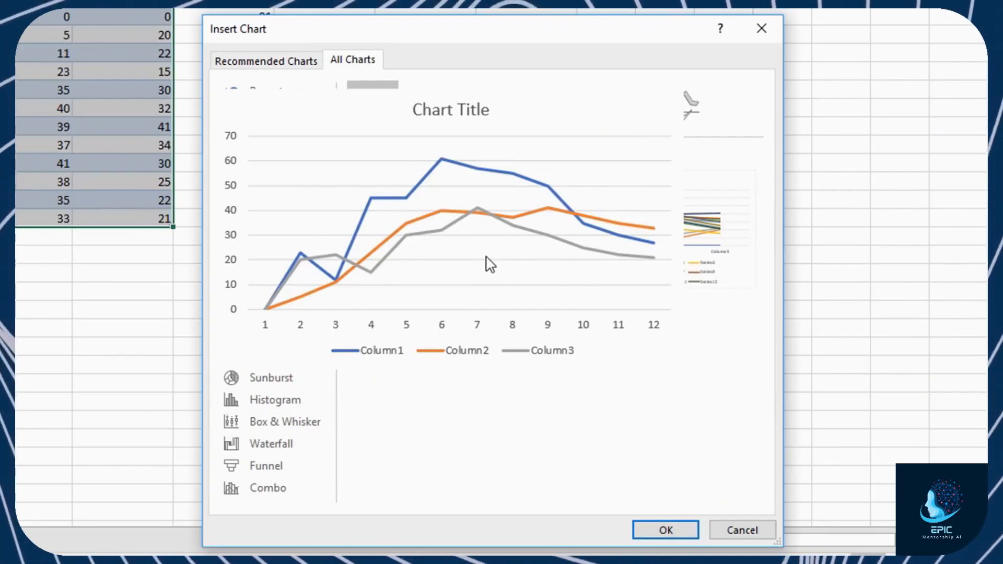
Insert the line chart of the three car columns, place it beside the table and enlarge it to reach column L, row 22
left_click(665, 530)
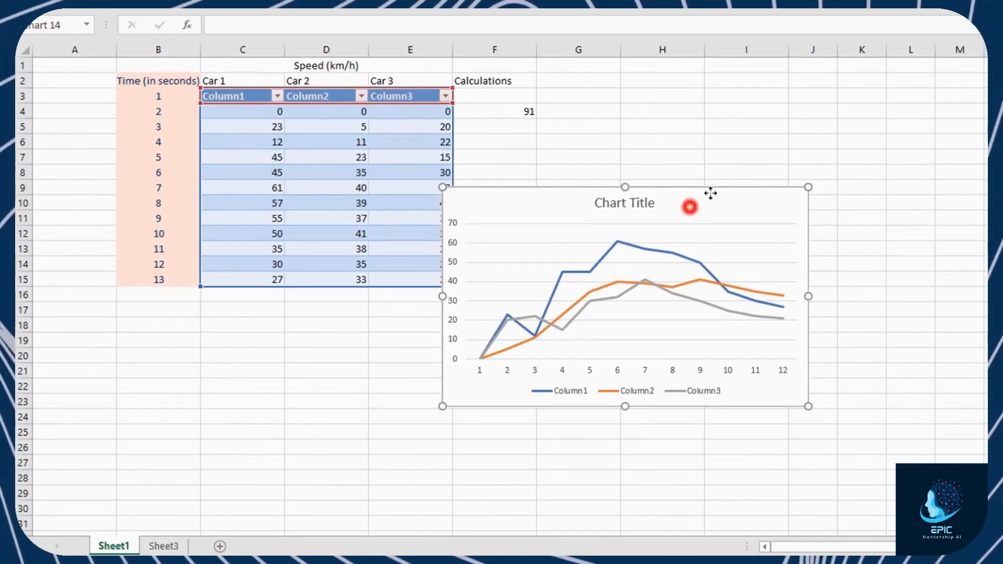
left_click_drag(710, 193, 750, 155)
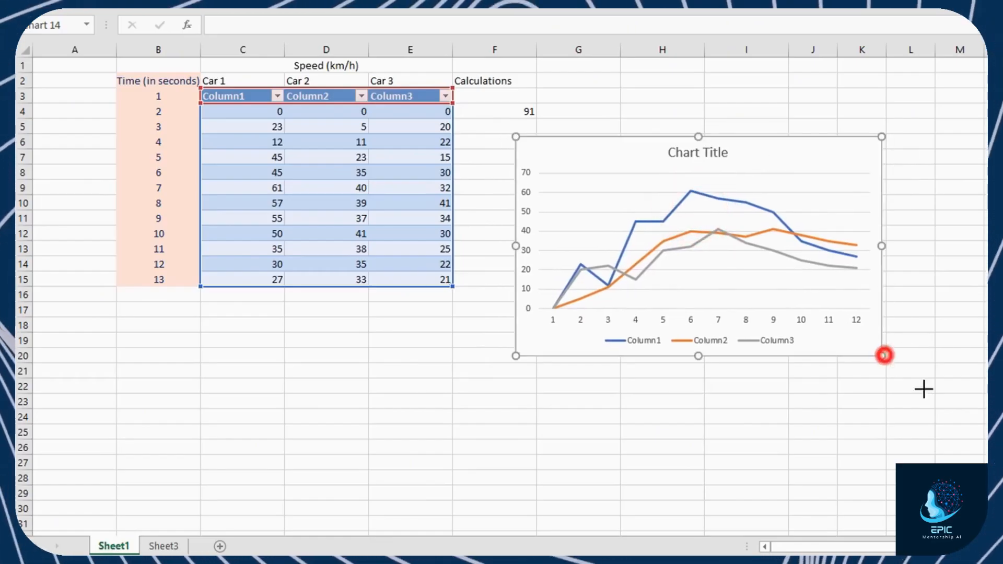
left_click_drag(924, 389, 935, 387)
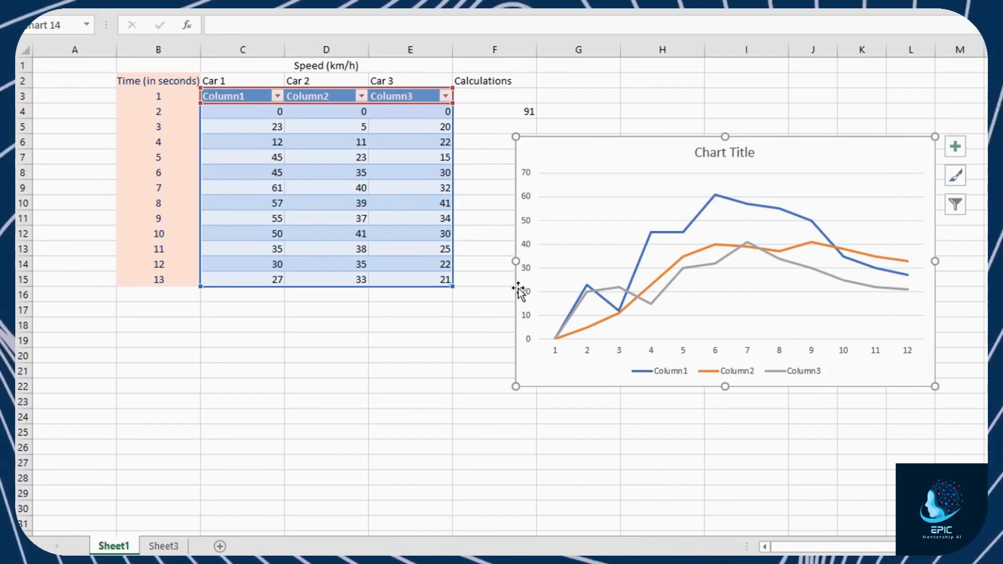
Examine the chart's parts one by one: plot area, title, vertical and horizontal axes, legend and data series
left_click(879, 214)
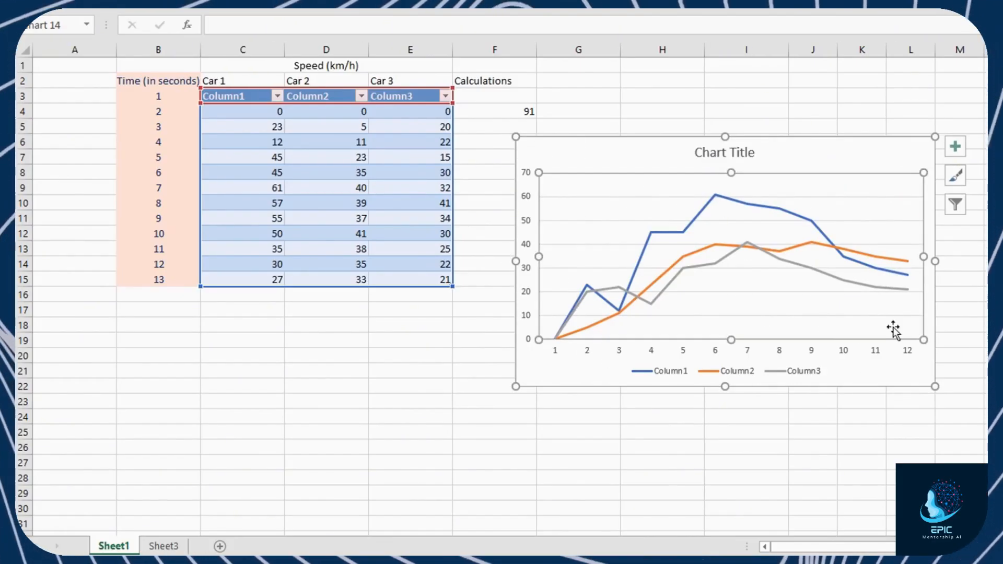
left_click(810, 162)
left_click(707, 152)
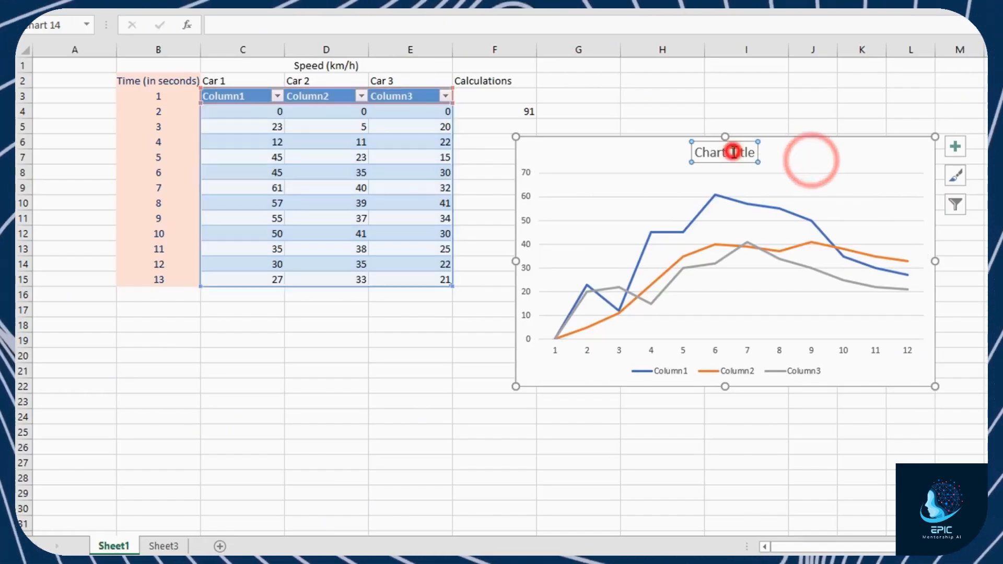
left_click(526, 205)
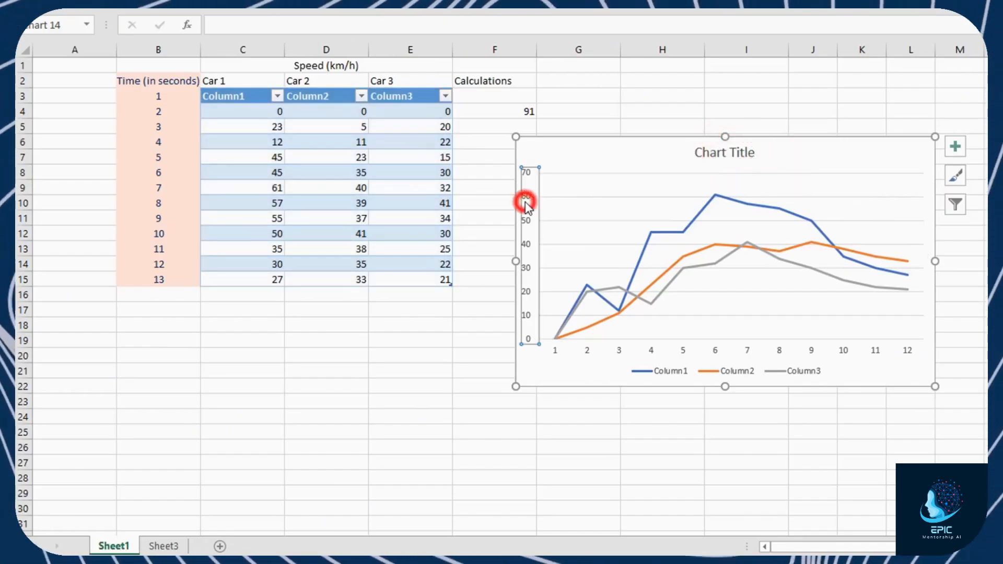
left_click(653, 350)
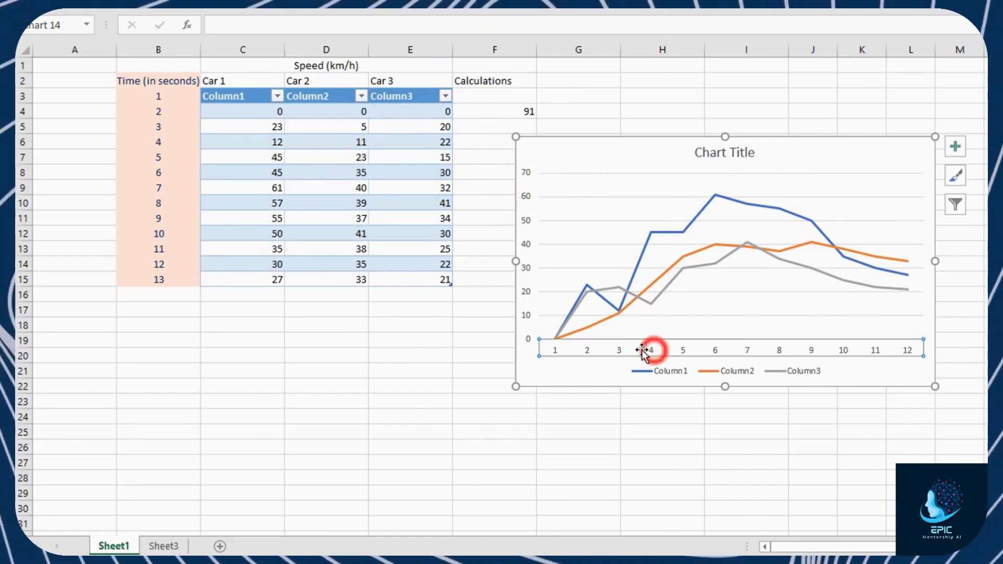
left_click(680, 370)
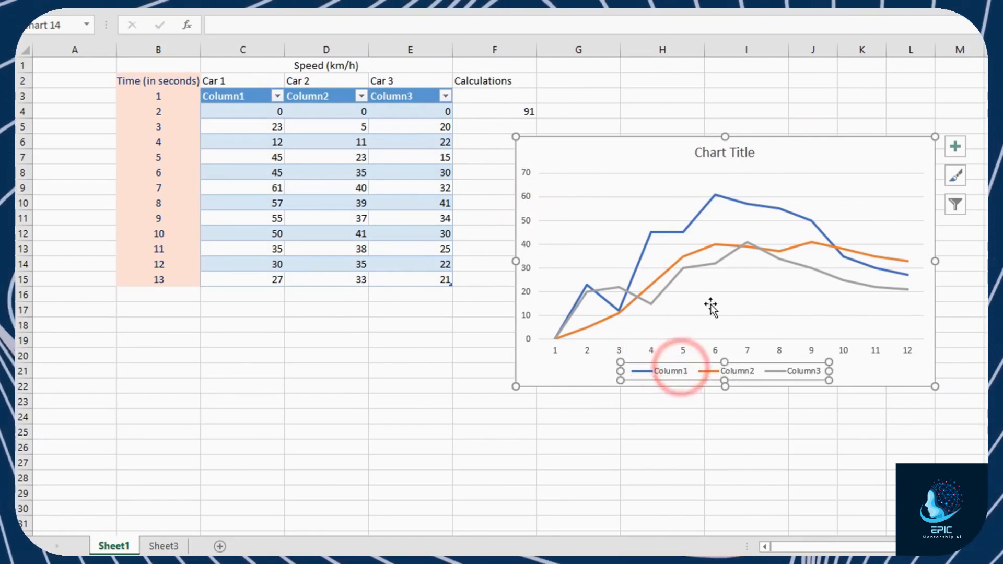
left_click(695, 264)
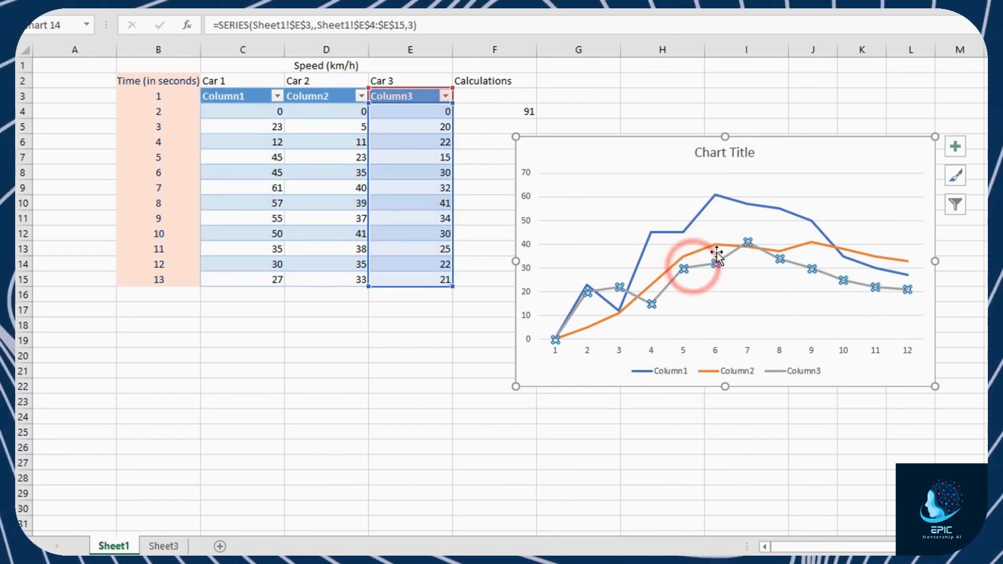
left_click(706, 259)
Change the chart title to "MyChart" and format it bold, italic and 16 pt
mouse_move(742, 150)
left_mouse_down()
mouse_move(865, 153)
mouse_move(736, 146)
mouse_move(729, 185)
mouse_move(730, 173)
mouse_move(756, 164)
left_mouse_up()
left_click(758, 190)
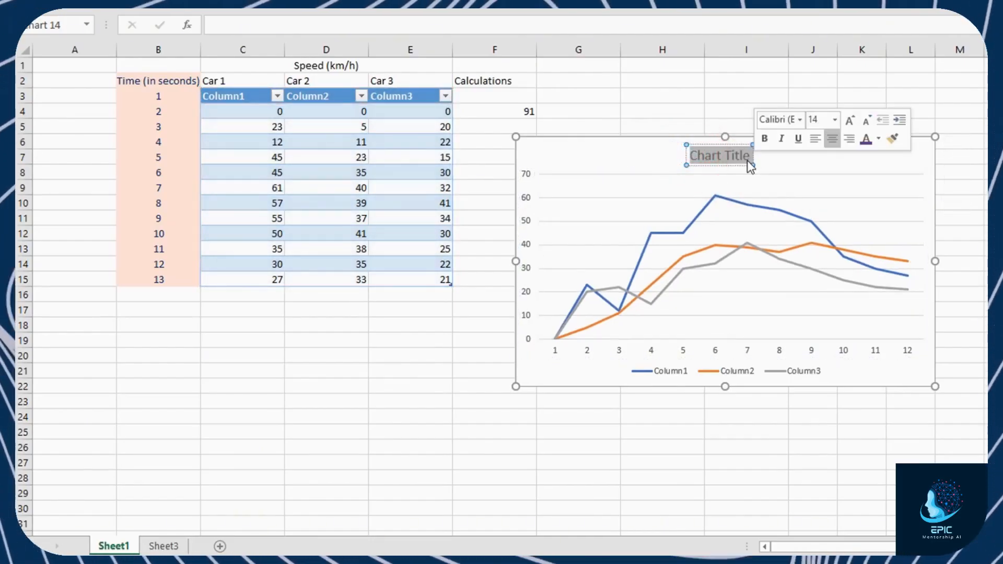
type("MyChart")
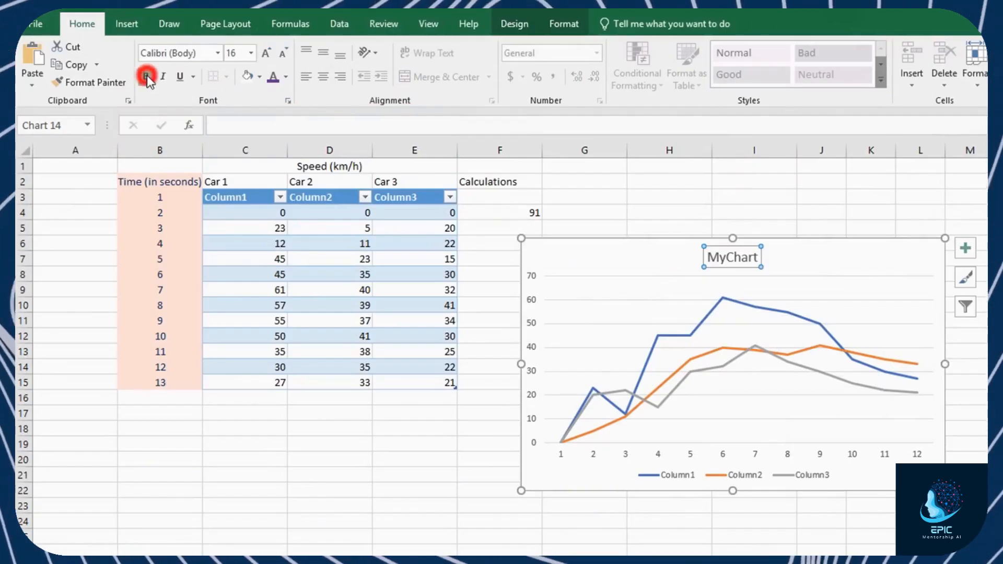
left_click(146, 76)
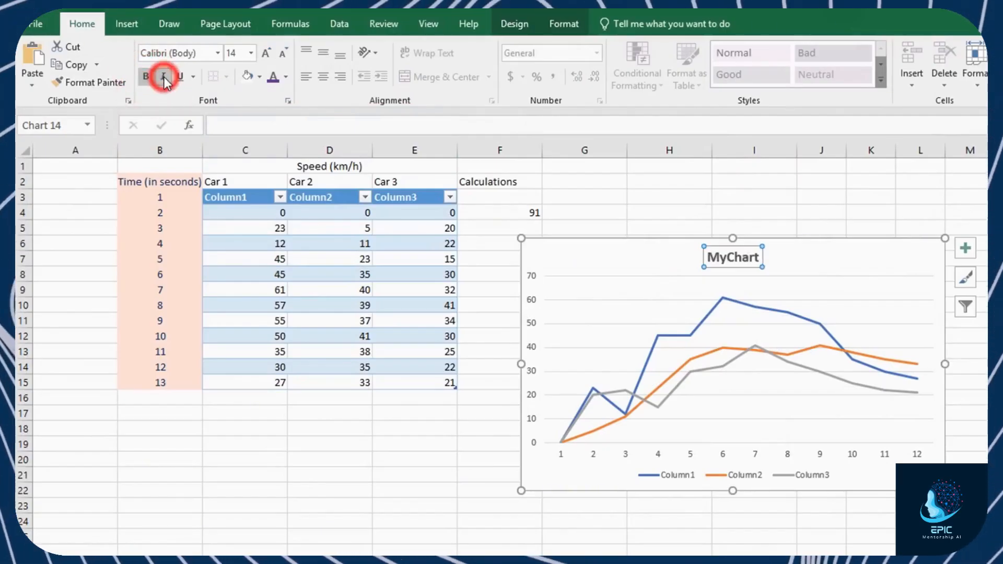
left_click(164, 76)
left_click(265, 53)
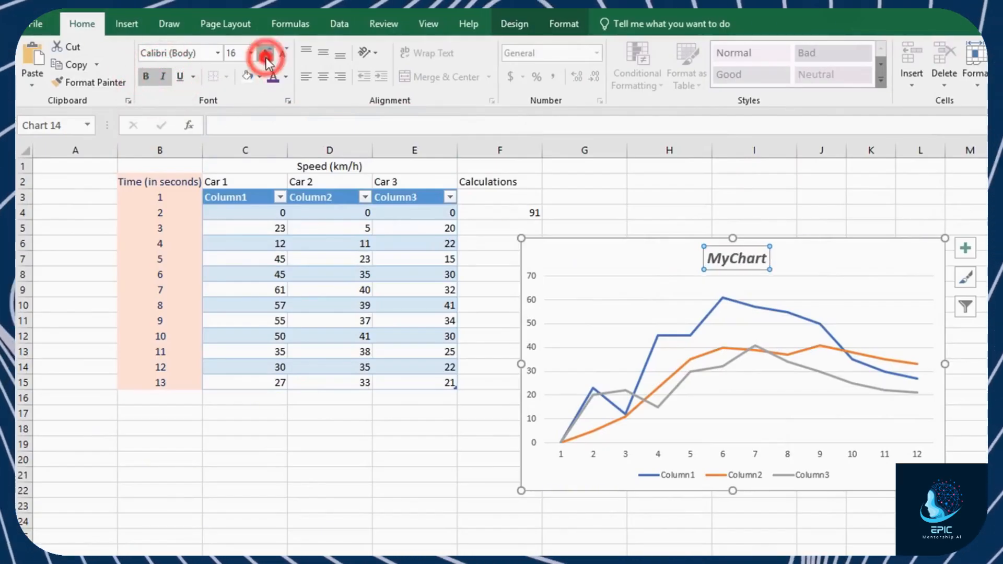
Examine the chart design options and the shape fill and shape outline colors for the chart title
left_click(515, 23)
left_click(563, 26)
left_click(603, 47)
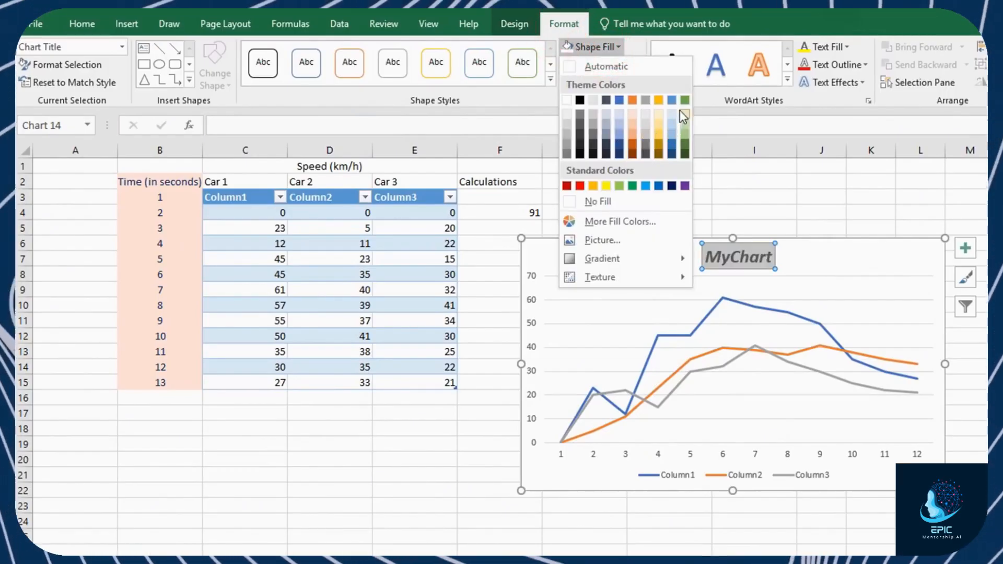
left_click(626, 42)
left_click(629, 65)
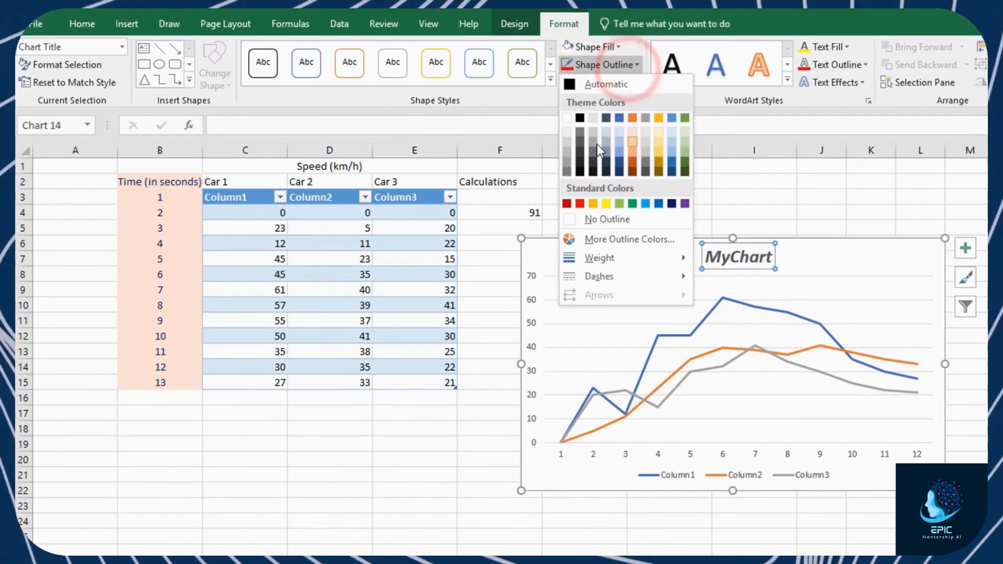
left_click(618, 63)
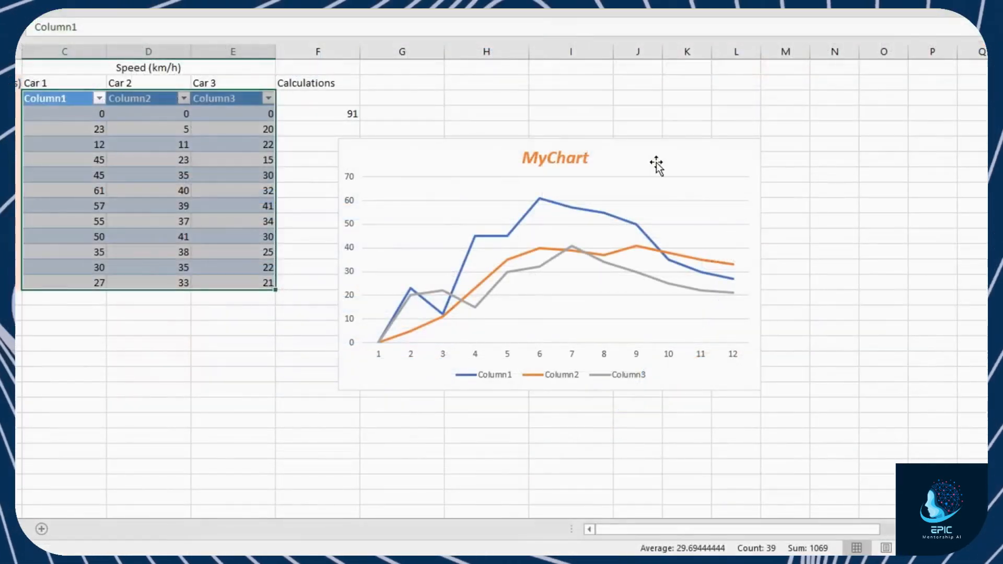
Toggle the chart's legend off and on again in the chart elements
left_click(656, 166)
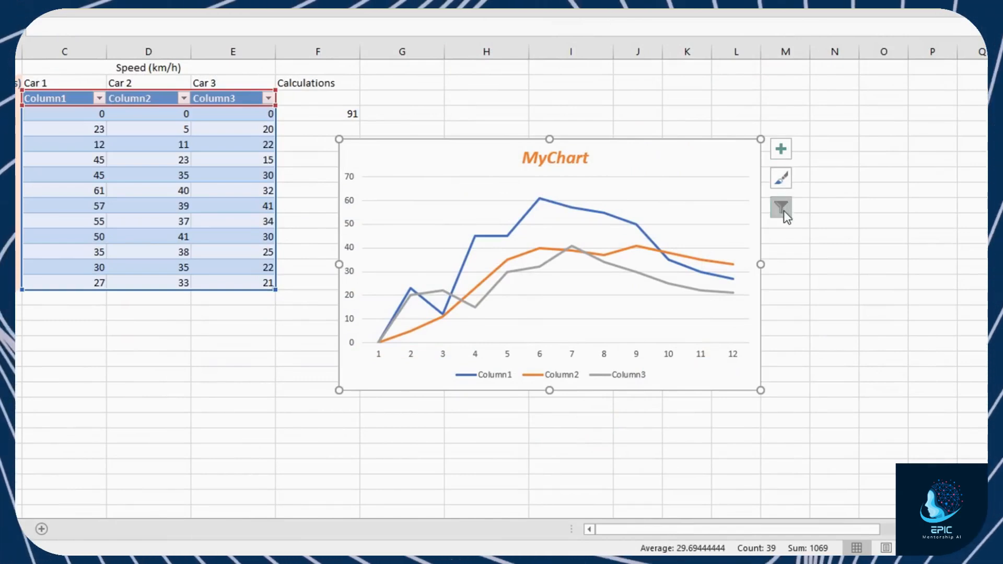
left_click(782, 149)
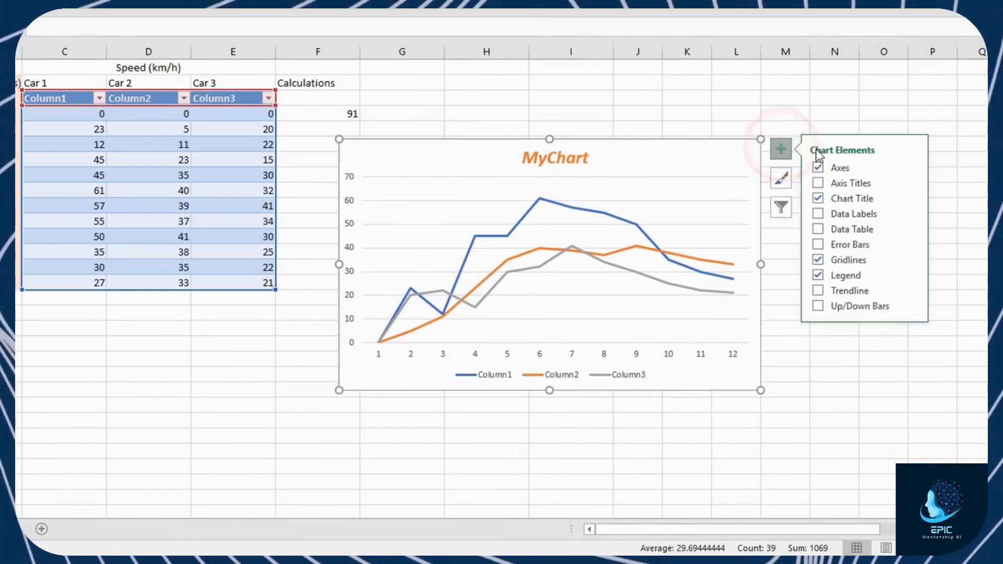
left_click(820, 276)
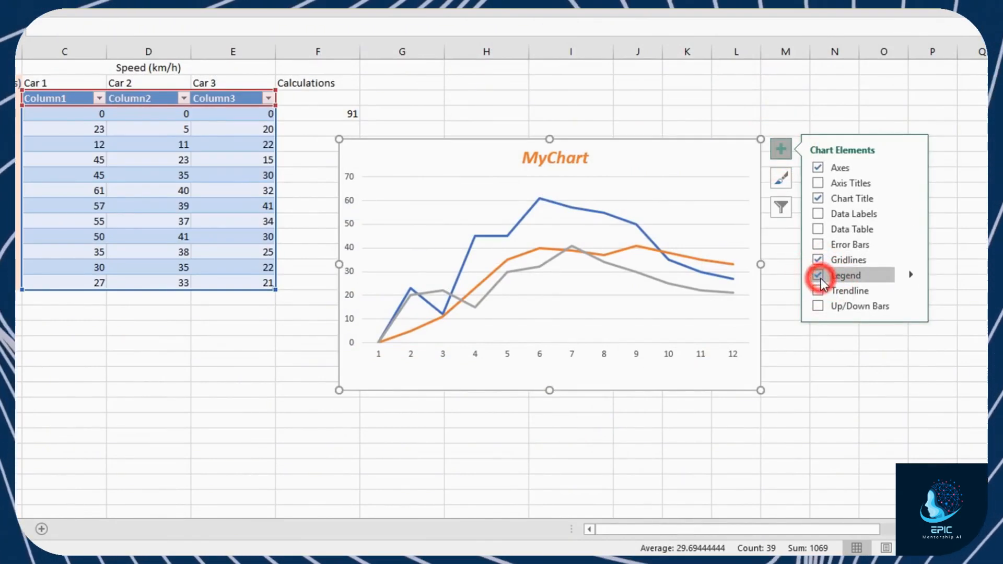
left_click(817, 278)
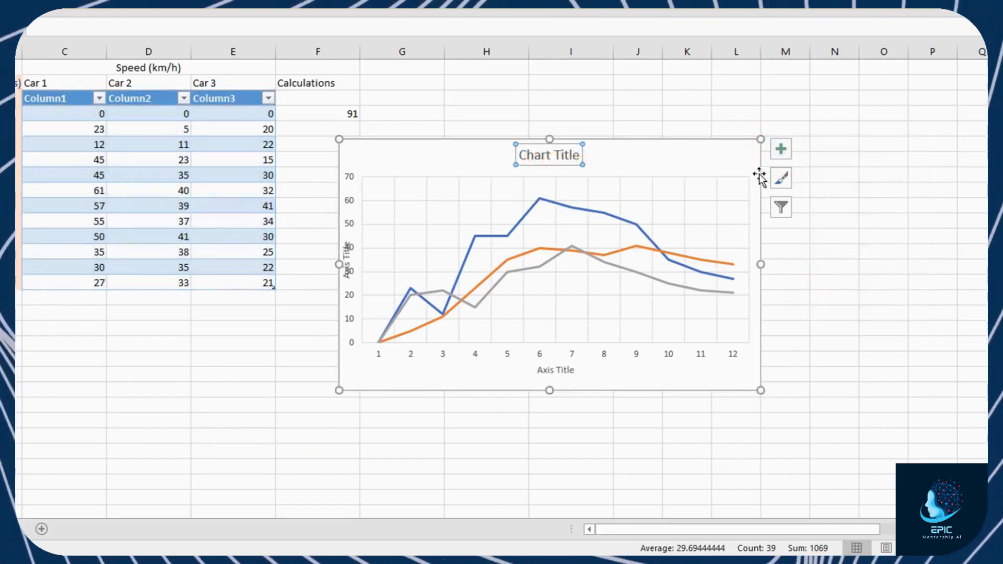
Browse the chart styles and filter the Column1 and Column2 series out of the line chart
left_click(783, 180)
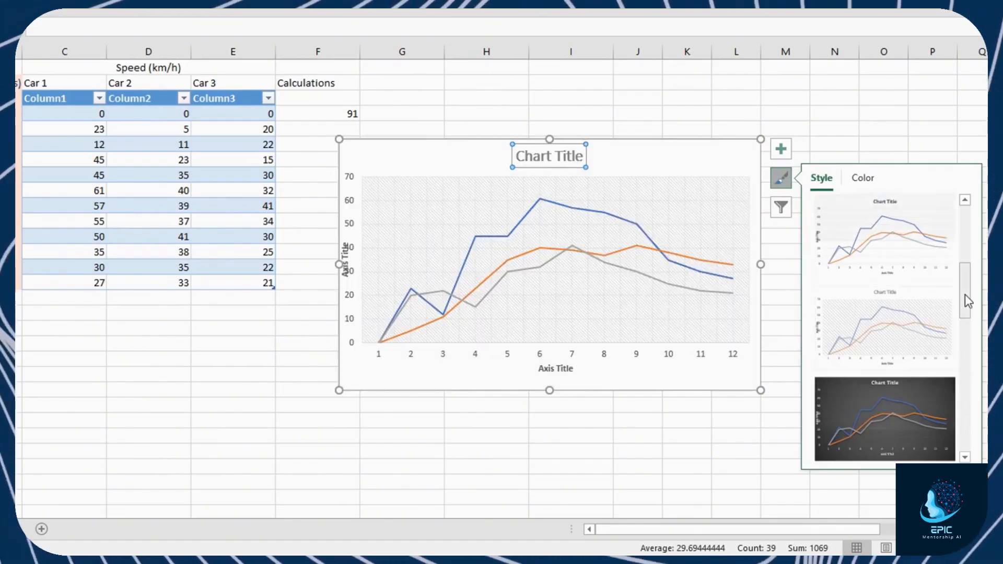
left_click(781, 178)
left_click(780, 212)
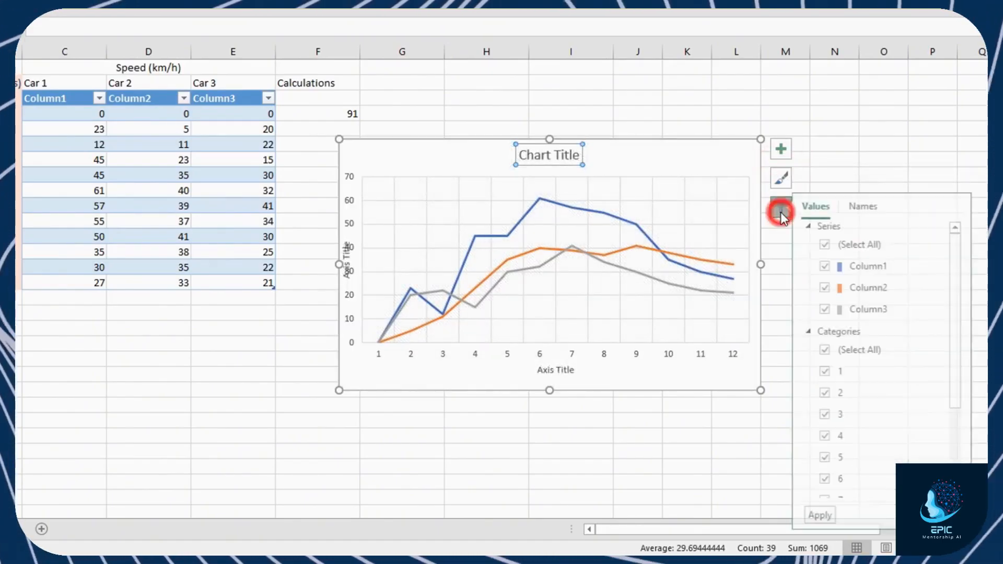
left_click(834, 266)
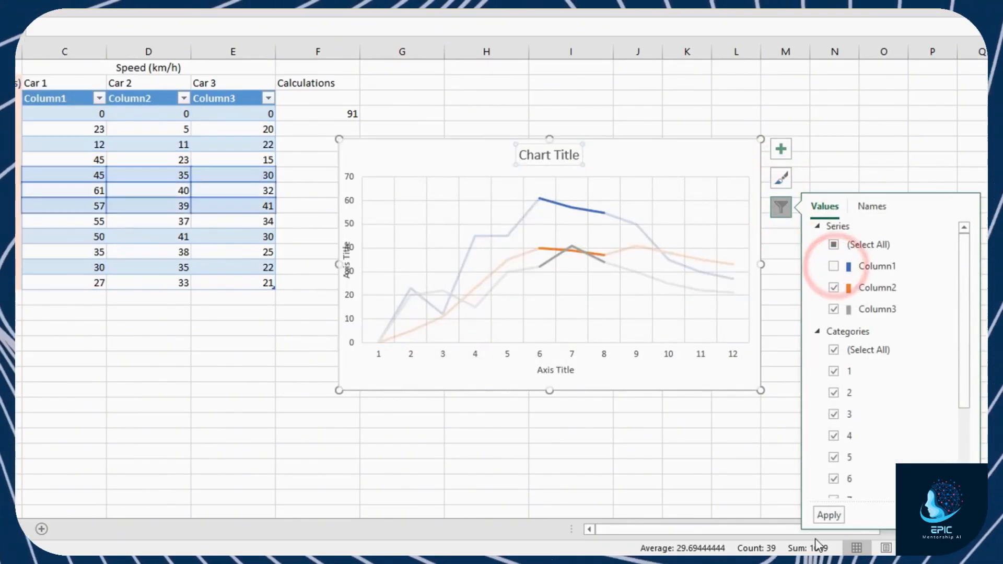
left_click(828, 515)
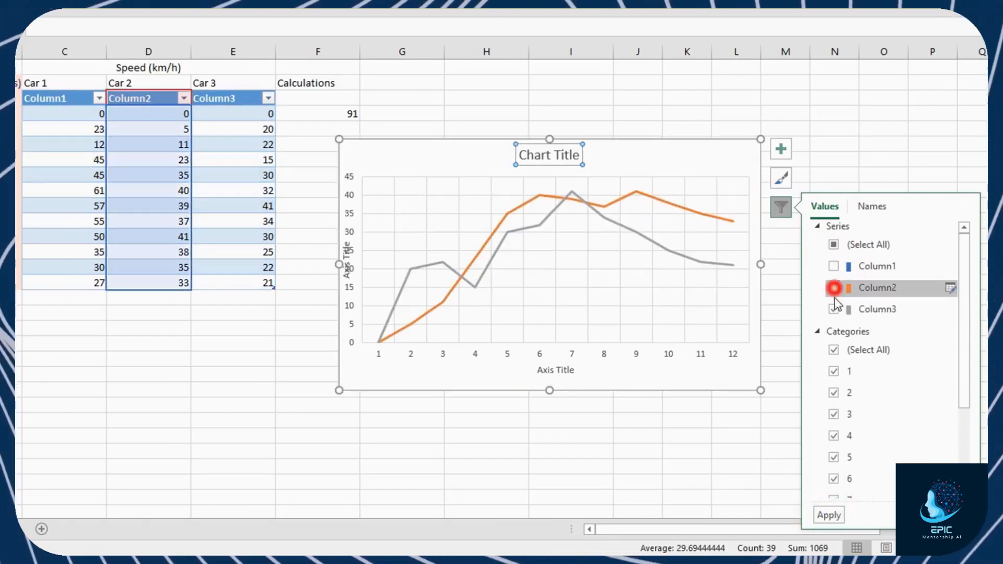
left_click(833, 287)
left_click(830, 516)
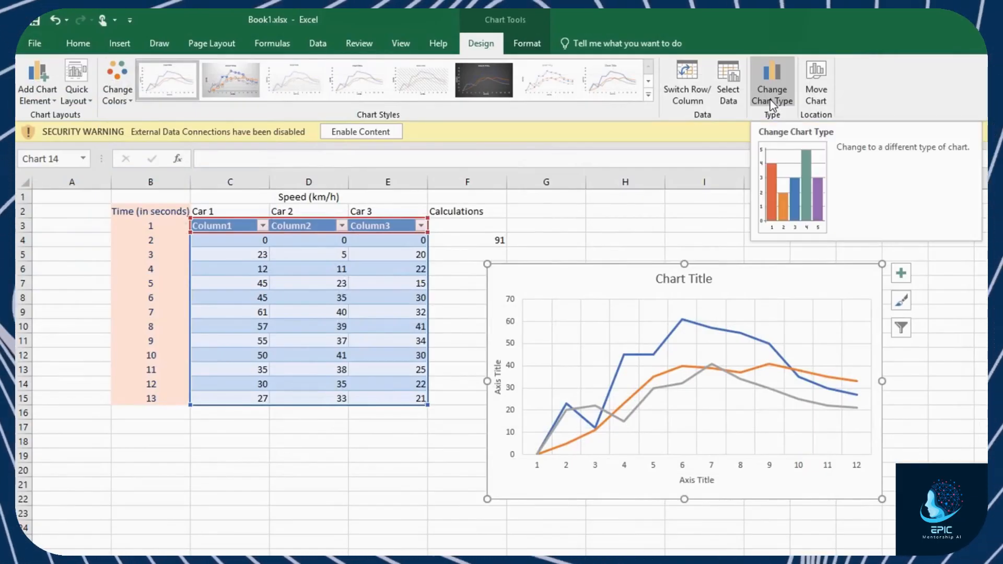
Change the chart type from Line to Area after previewing the Pie and Bar types
left_click(769, 86)
left_click_drag(690, 134, 416, 112)
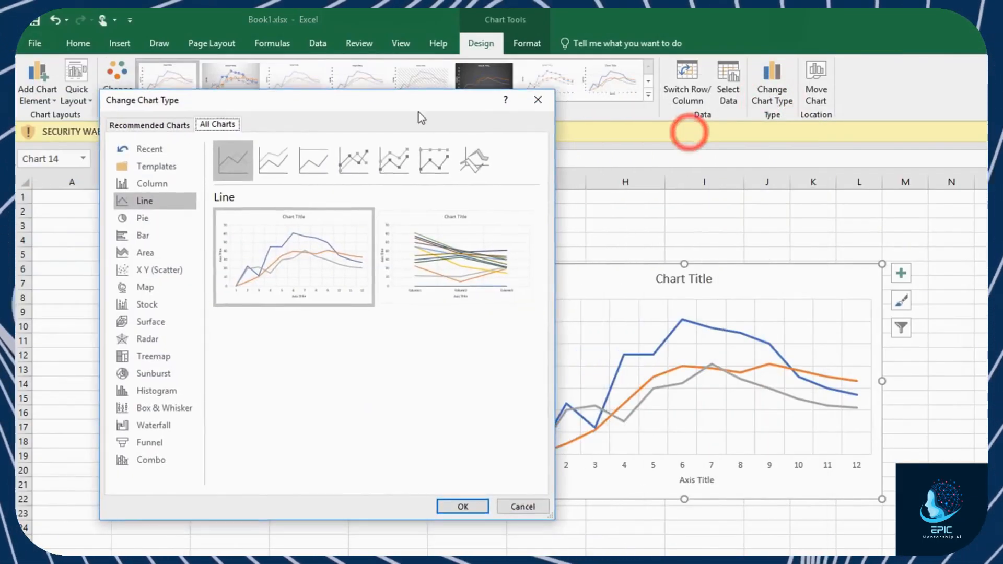
left_click(122, 227)
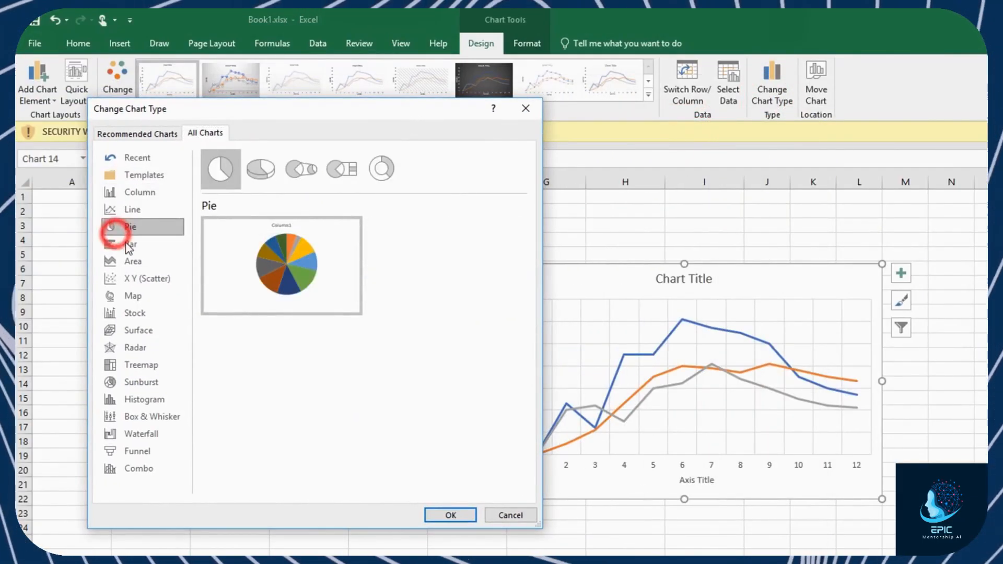
left_click(127, 244)
left_click(131, 263)
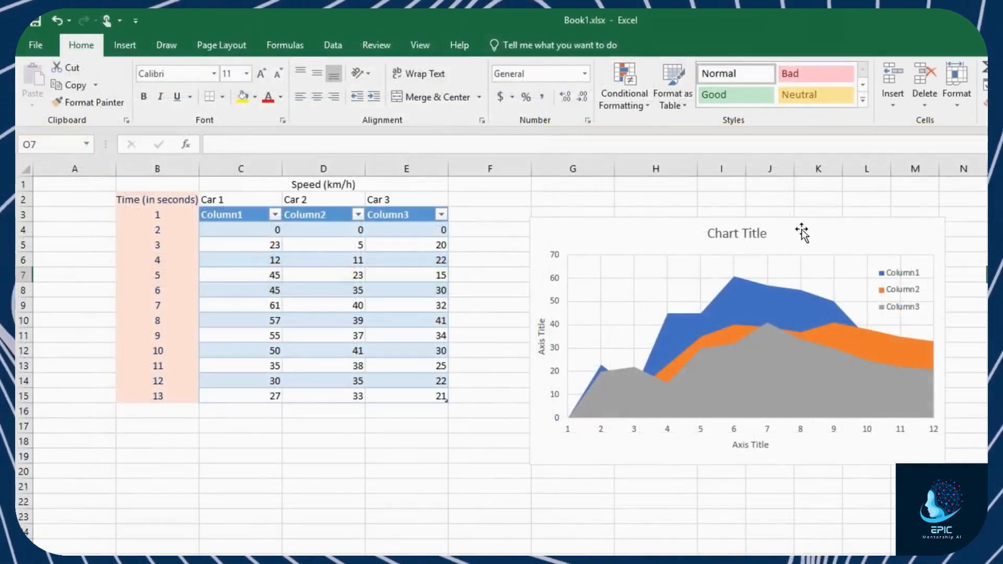
Open the area chart's data source, look through its series, and rename the Column1 series to "Car 1"
left_click(801, 239)
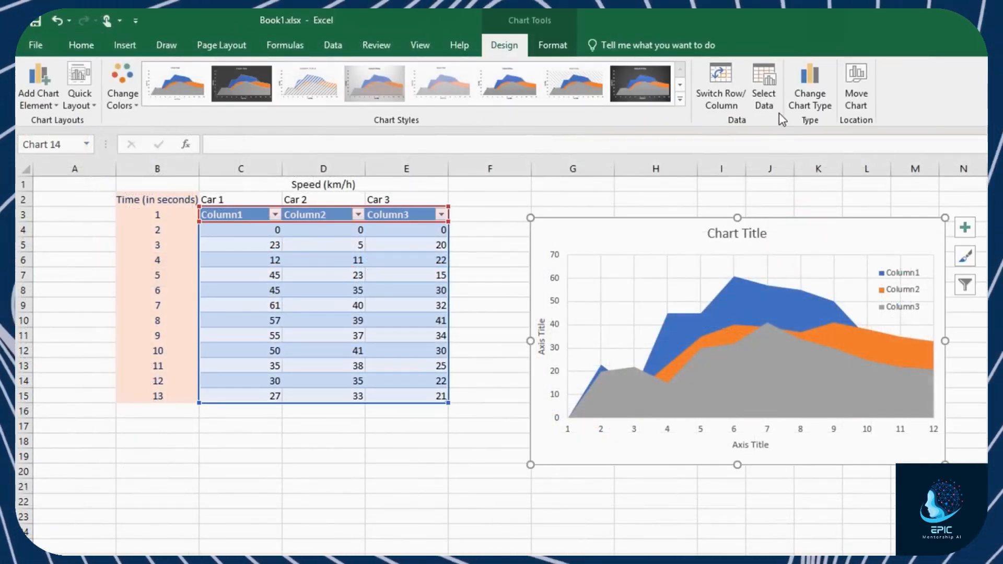
left_click(761, 104)
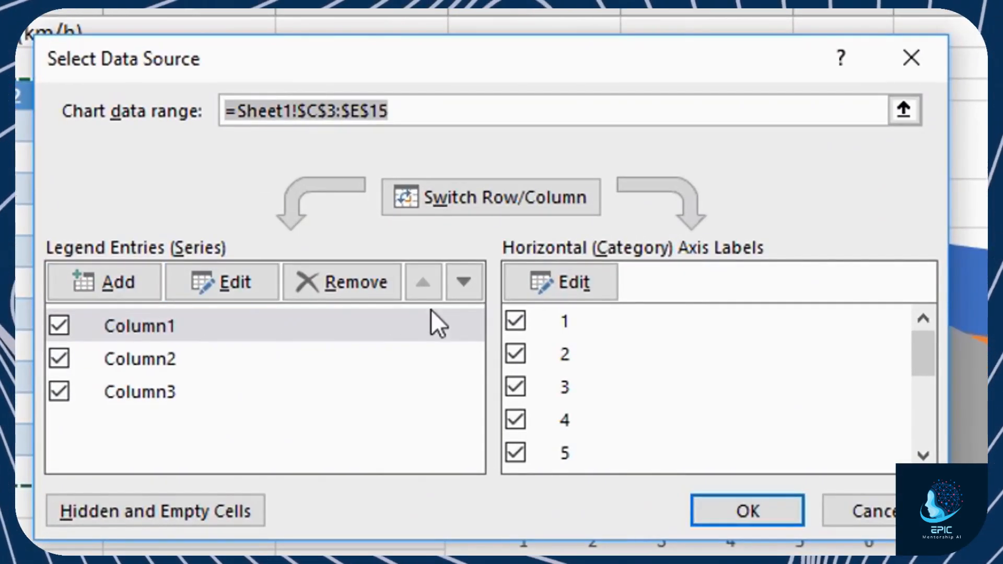
left_click_drag(922, 391, 922, 334)
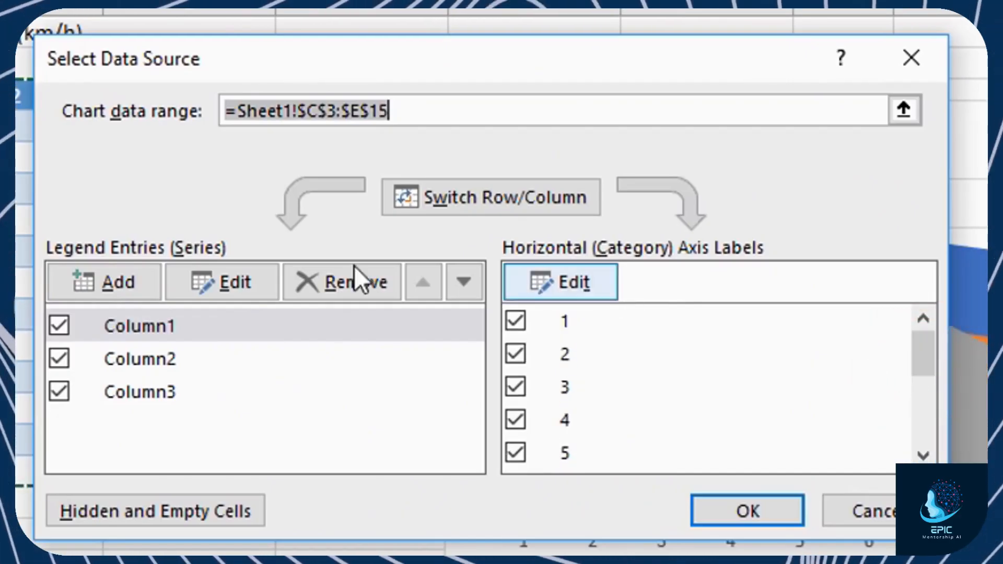
left_click(132, 360)
left_click(143, 393)
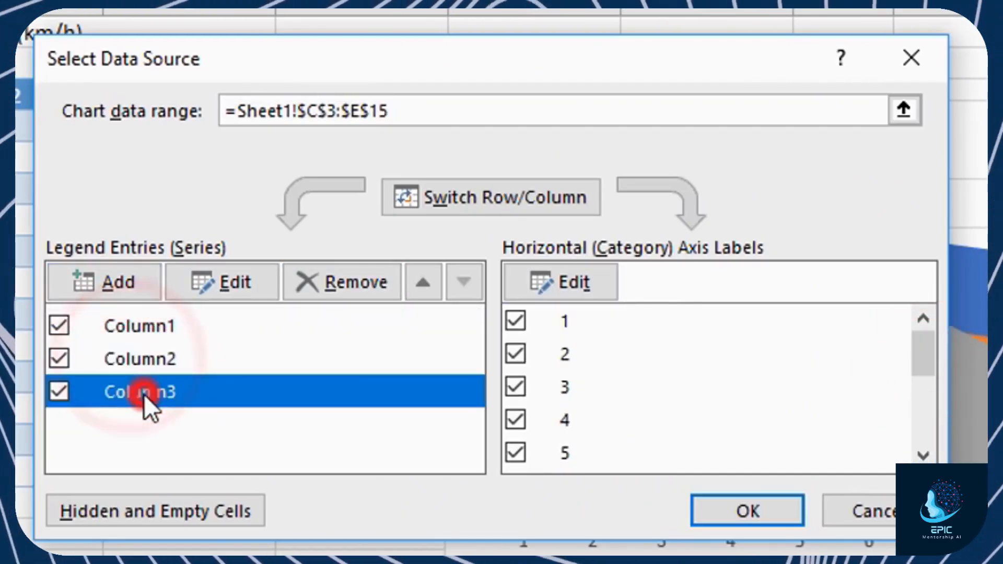
left_click(162, 327)
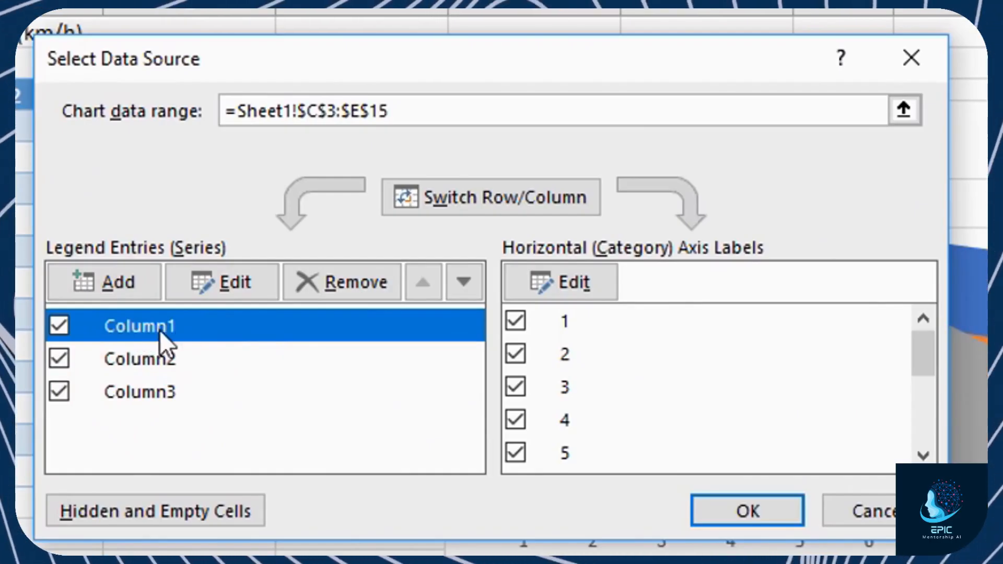
left_click(214, 285)
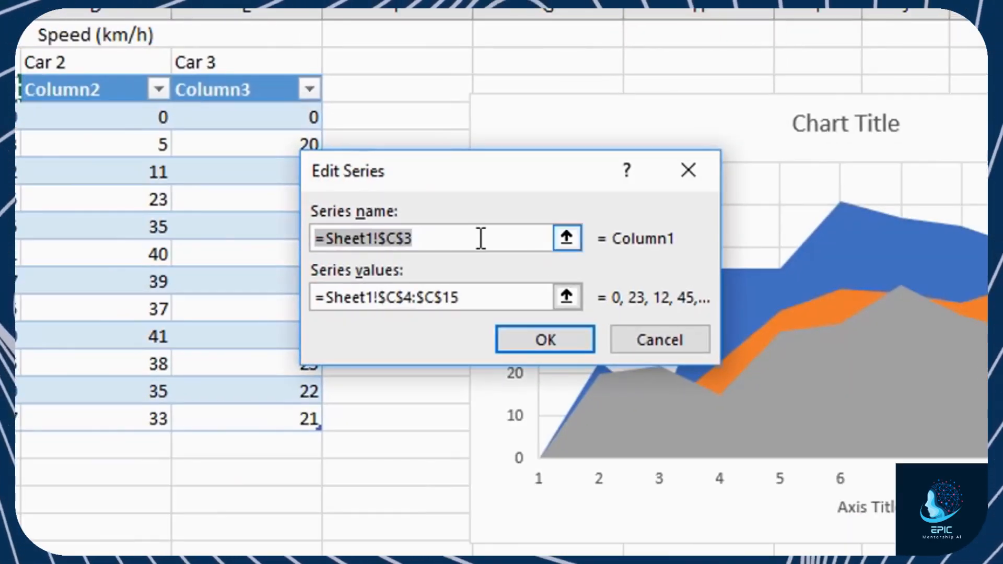
type("Car 1")
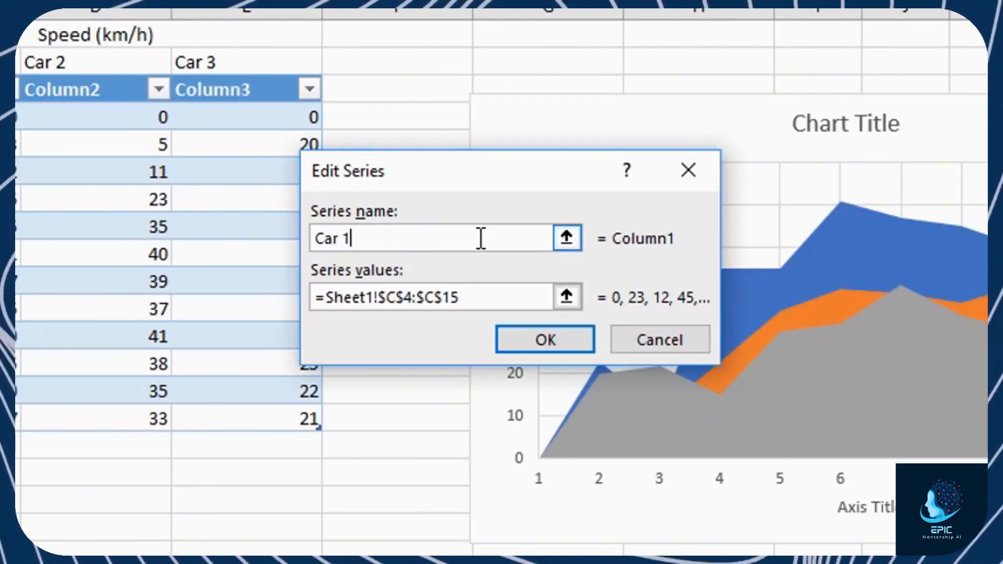
left_click(326, 181)
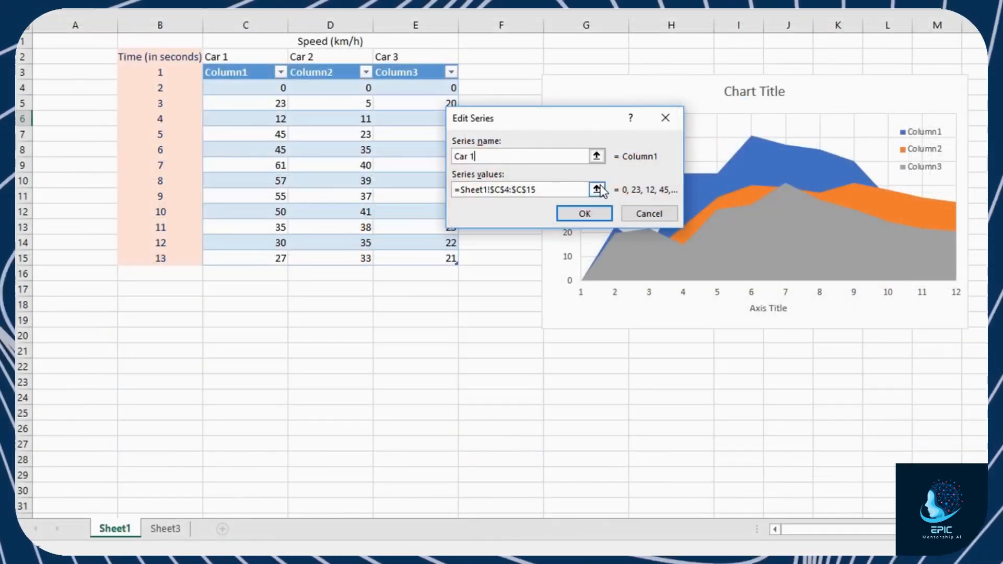
Take the Car 1 series values from cells B2:B13 on Sheet3 and apply the series edit
left_click(595, 189)
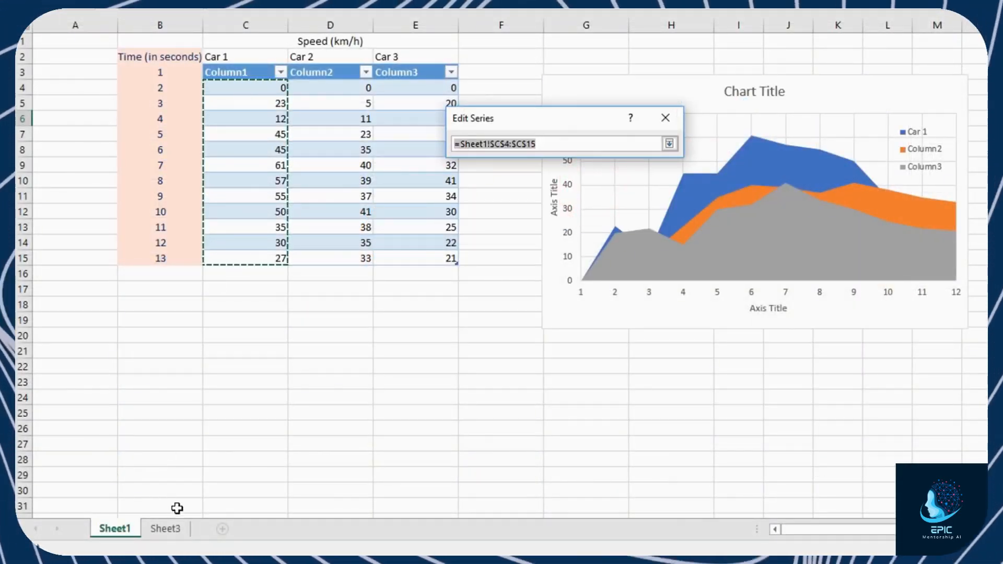
left_click(168, 529)
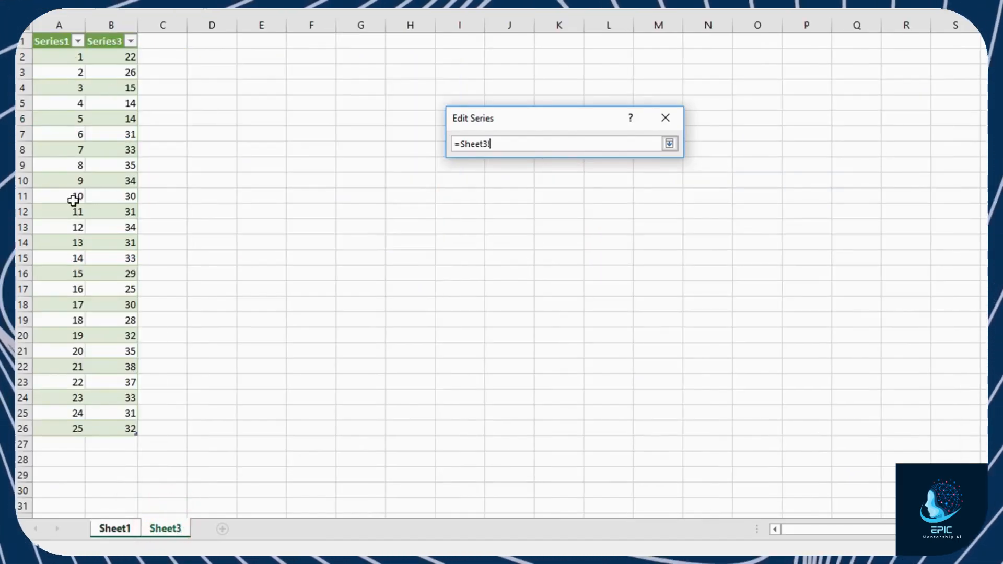
left_click_drag(118, 55, 121, 199)
left_click(670, 145)
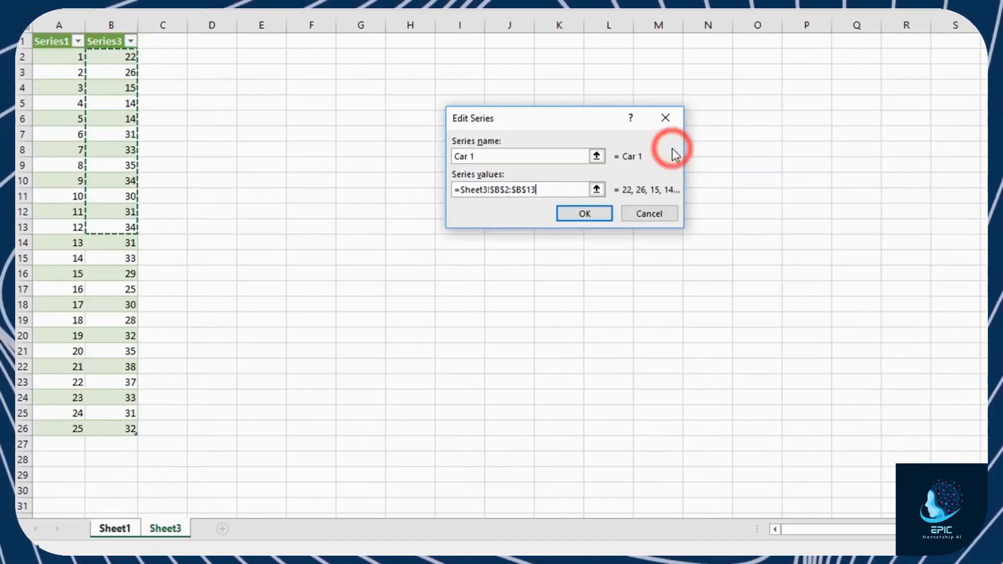
left_click(114, 528)
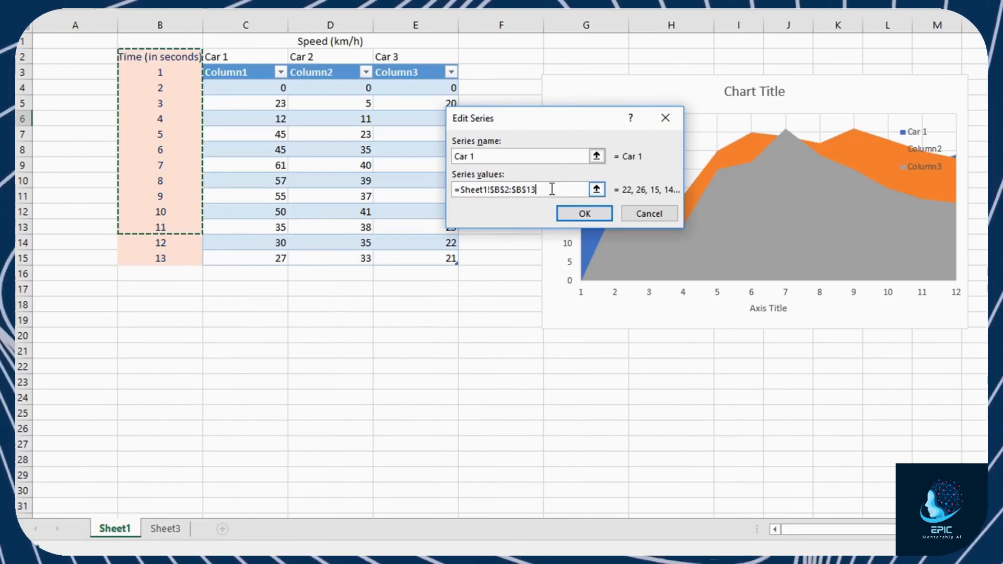
left_click(587, 213)
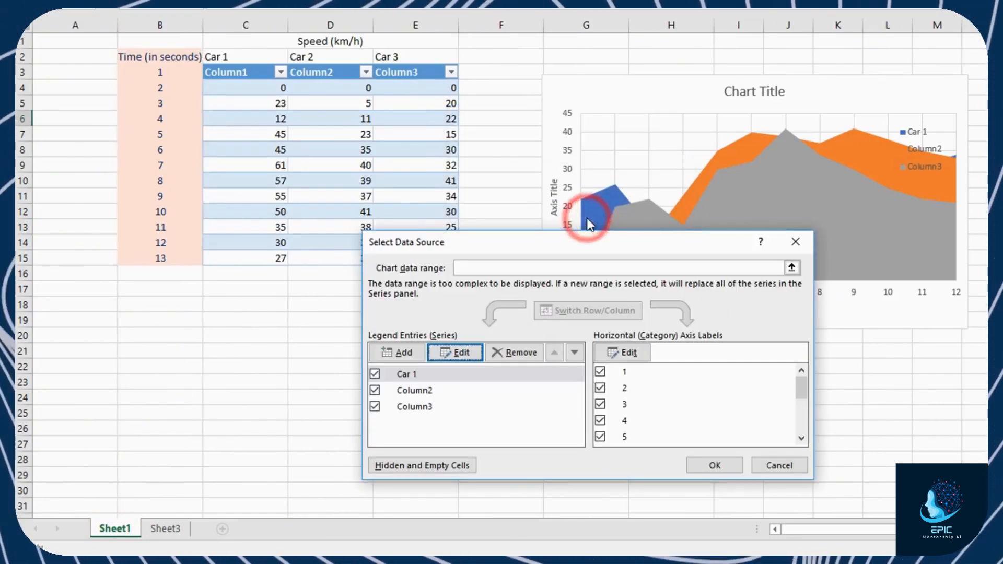
Add a data series named "Car 4" with values from Sheet1 E4:E15, and remove it again
left_click(404, 352)
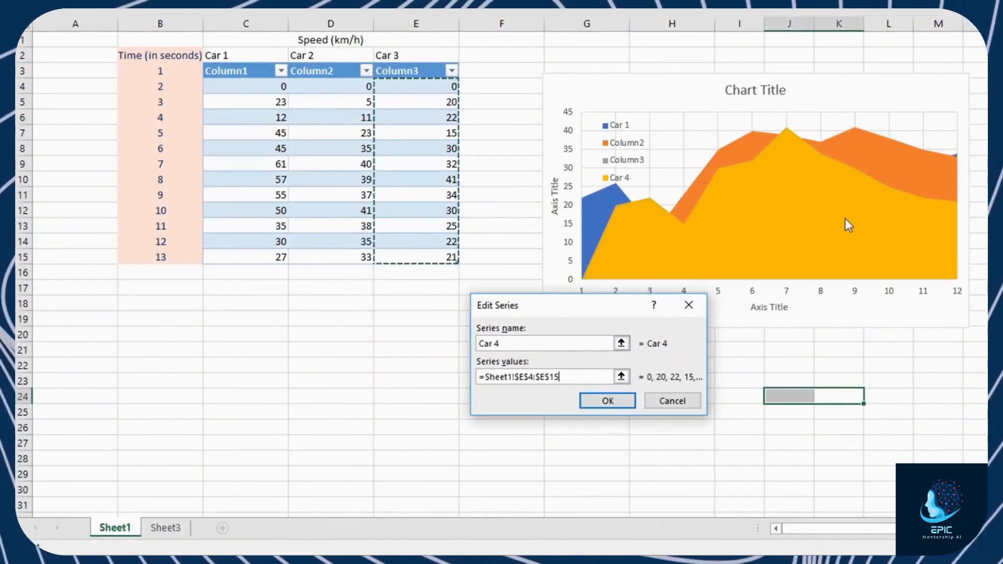
left_click(616, 400)
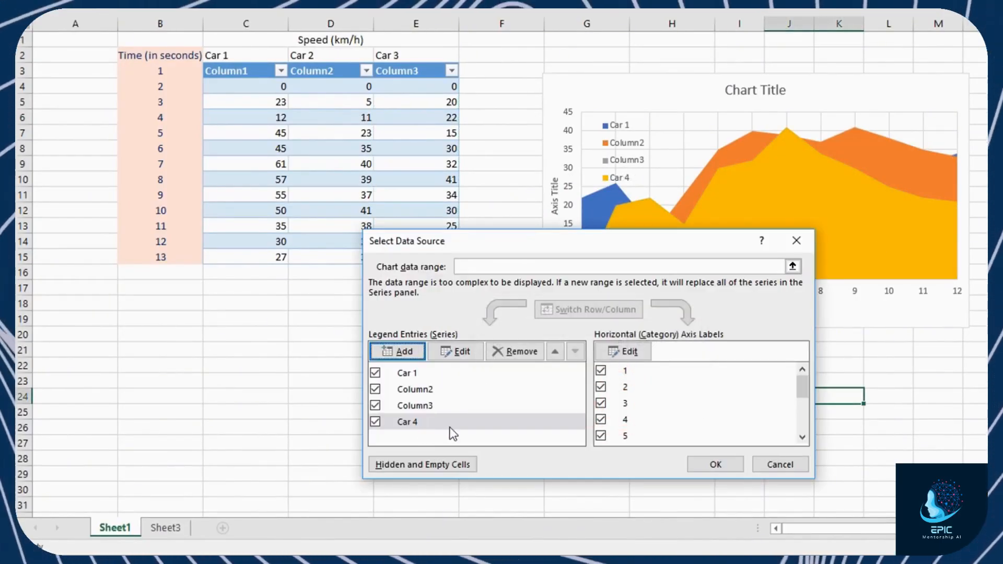
left_click(421, 422)
left_click(518, 352)
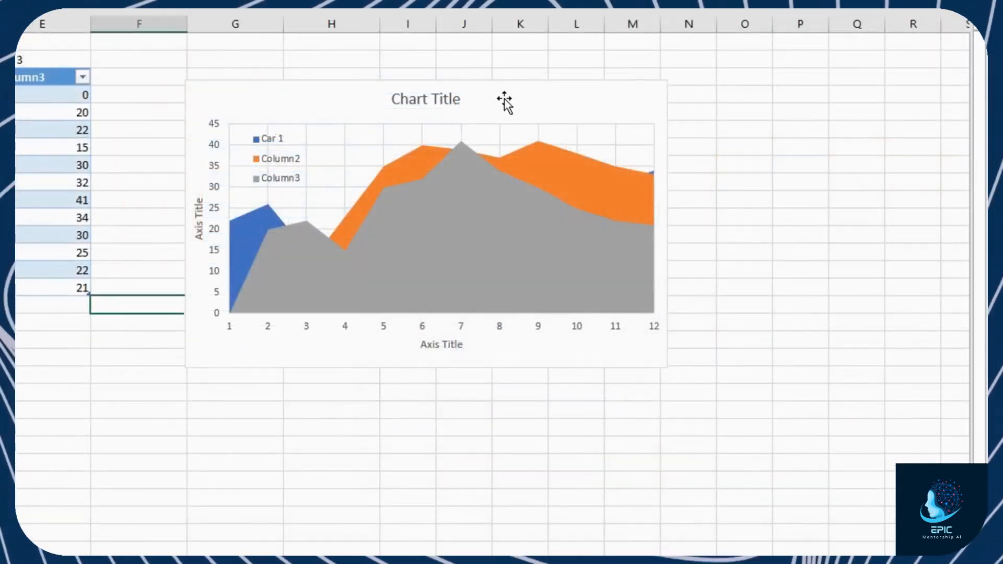
Expand the chart area's fill and border settings and give the chart area a light blue solid fill
double_click(504, 99)
left_click(774, 135)
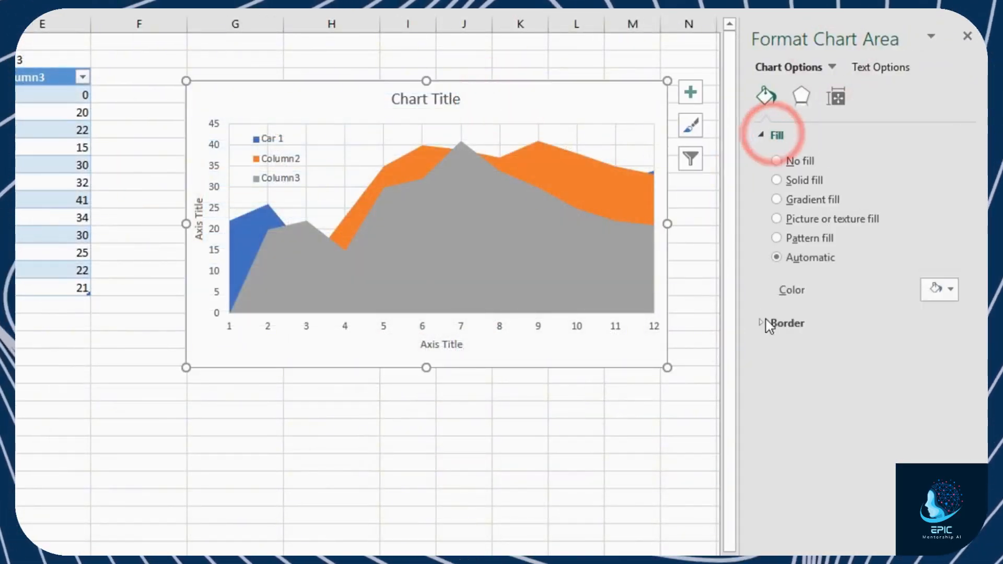
left_click(768, 323)
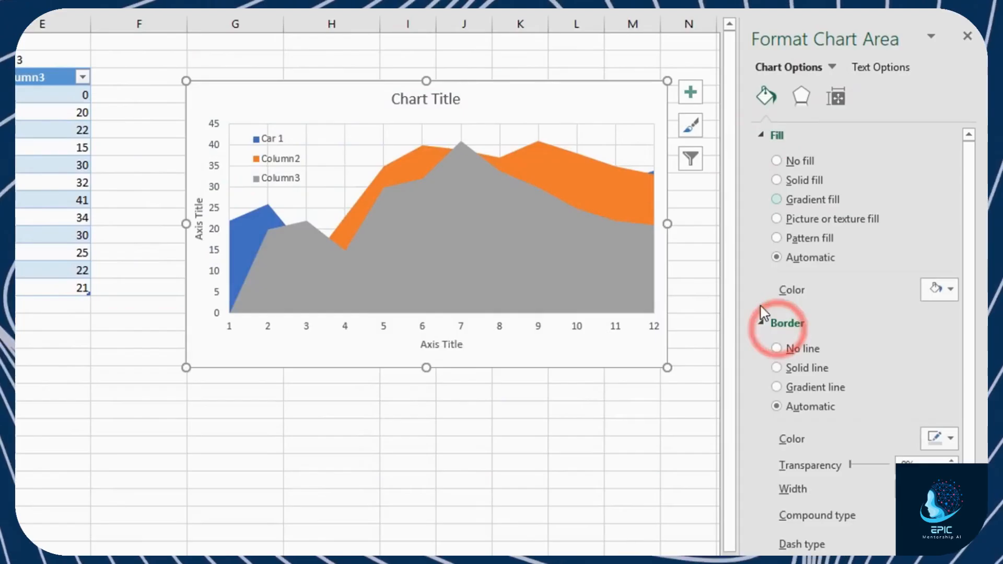
left_click(948, 287)
left_click(898, 329)
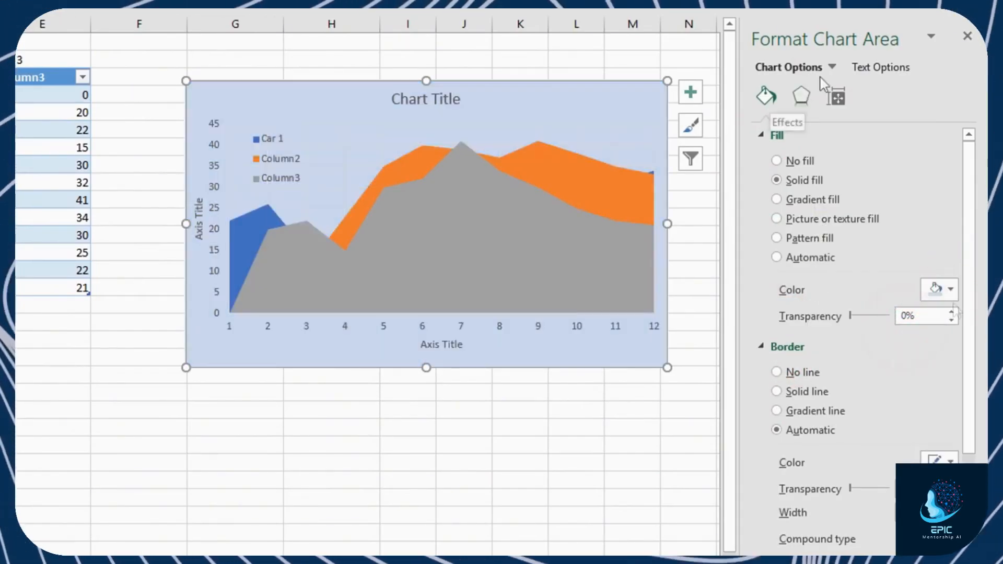
Switch the formatting to the chart title and try a yellow fill on it
left_click(831, 67)
left_click(833, 105)
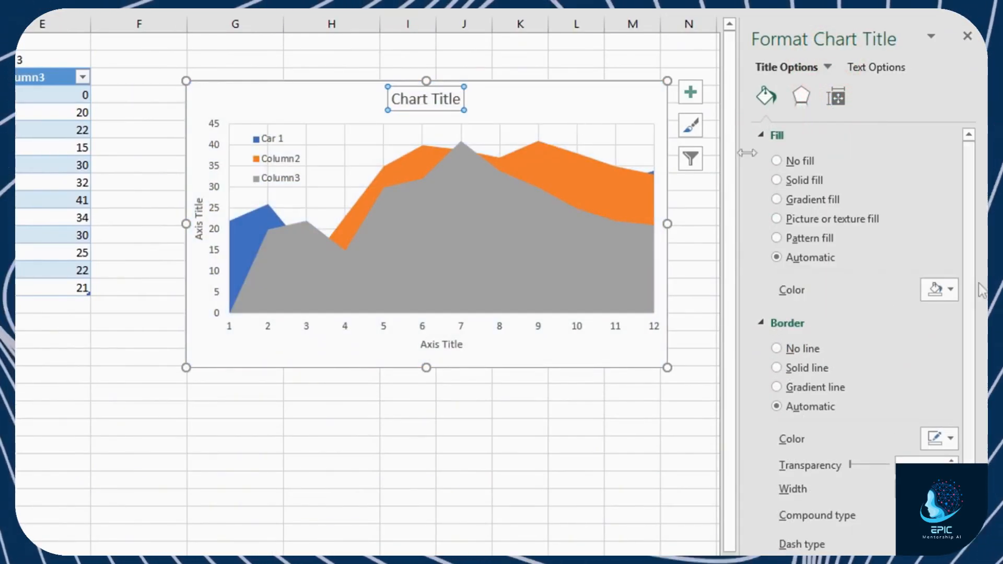
left_click(947, 290)
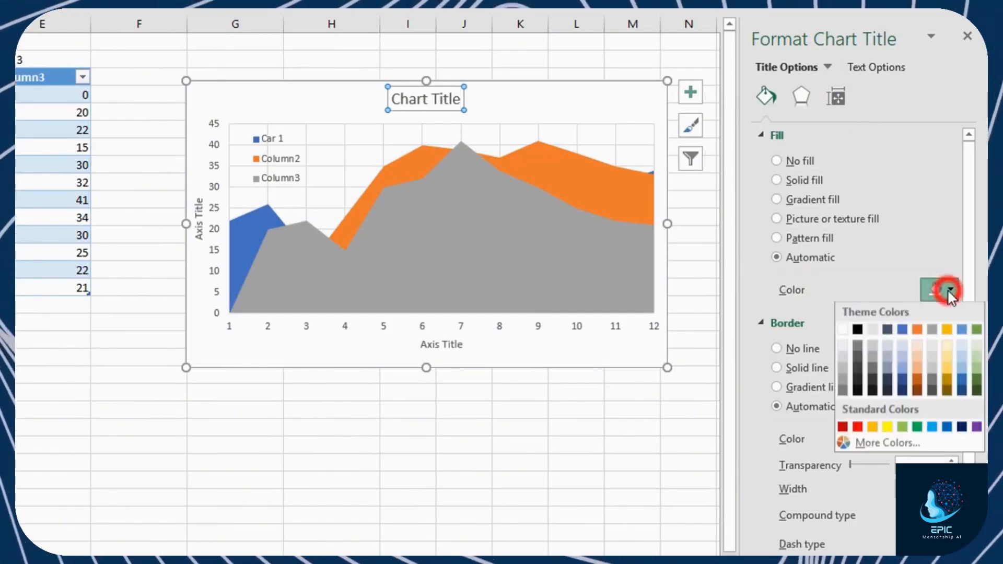
left_click(888, 428)
Switch the formatting from the horizontal axis to the plot area and fill the plot area with standard yellow
left_click(441, 326)
left_click(825, 67)
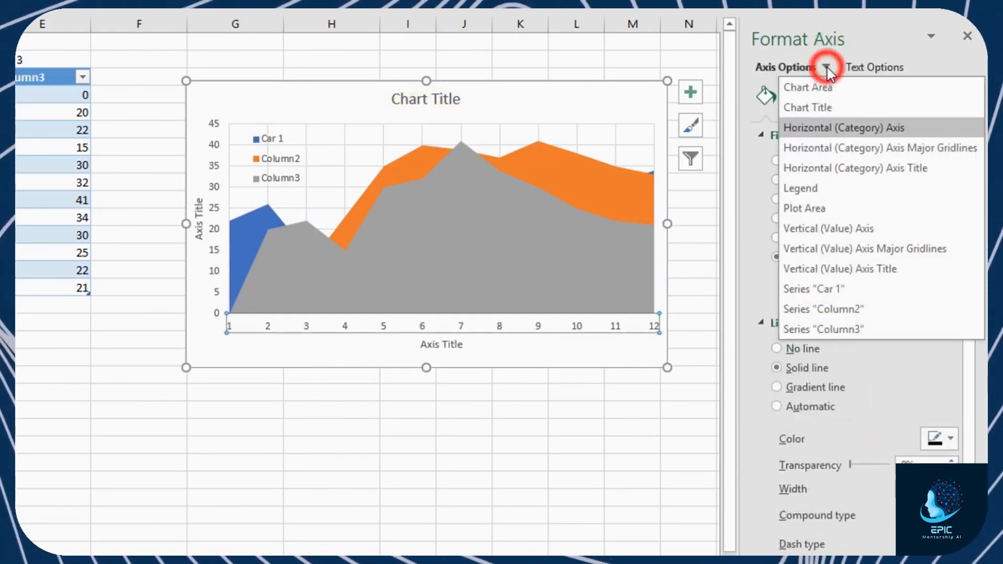
left_click(820, 206)
left_click(948, 291)
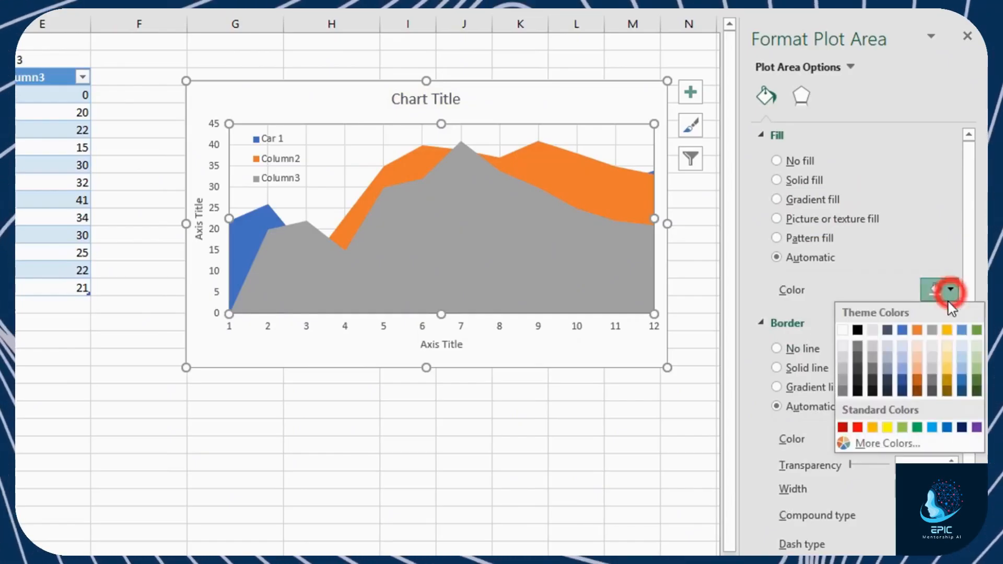
left_click(888, 427)
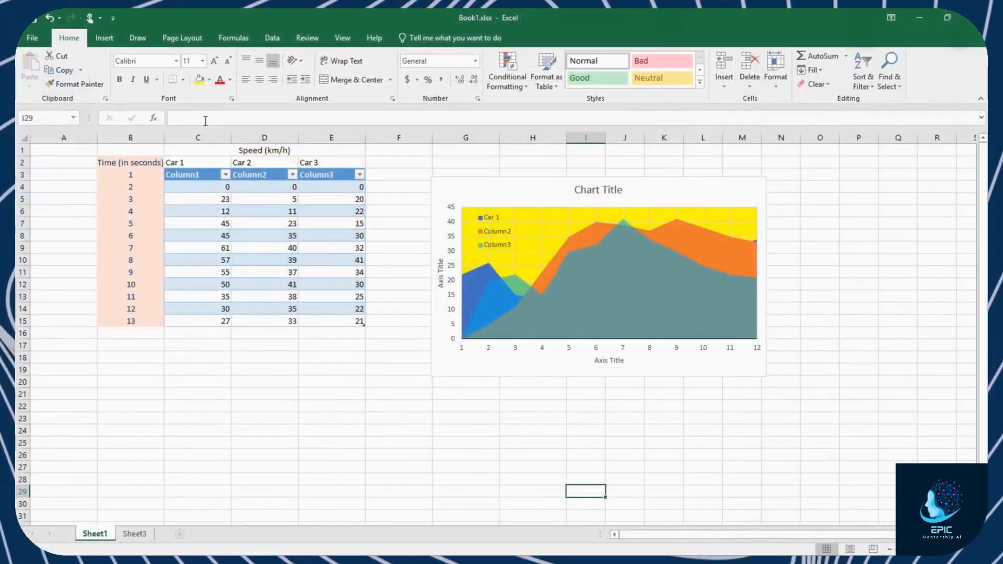
Start saving a copy of the workbook in the Documents folder under the name MyBook
left_click(30, 38)
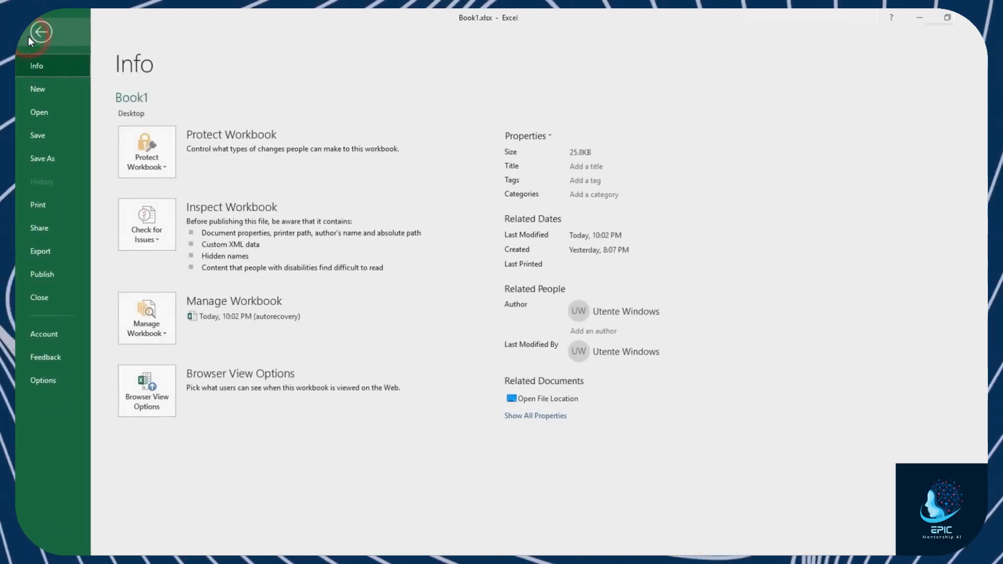
left_click(46, 159)
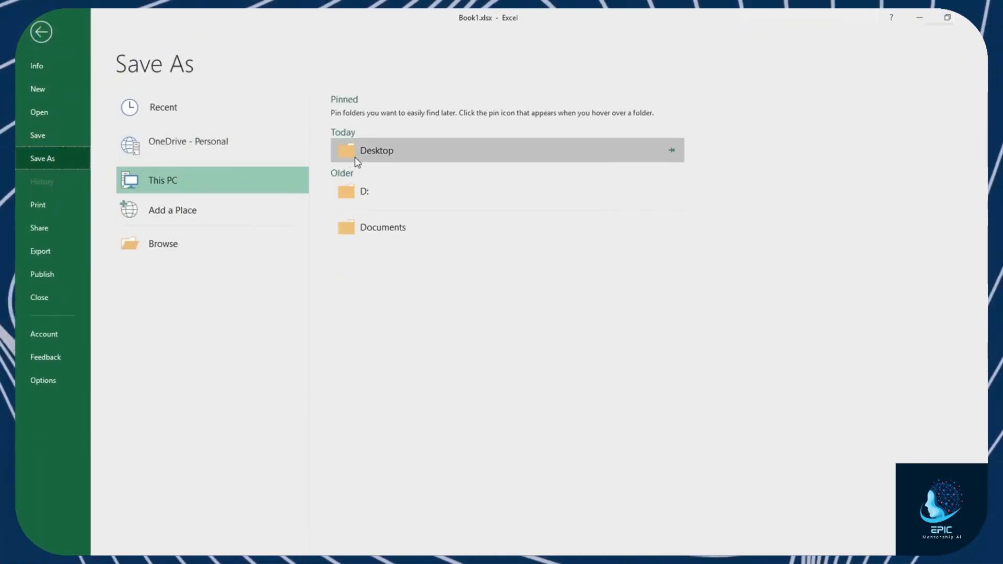
left_click(393, 227)
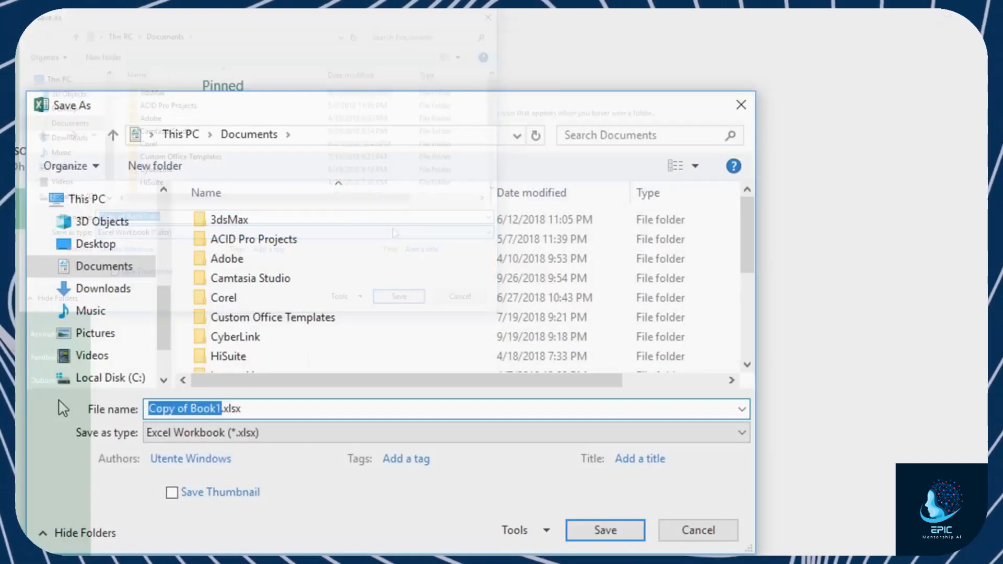
type("MyB")
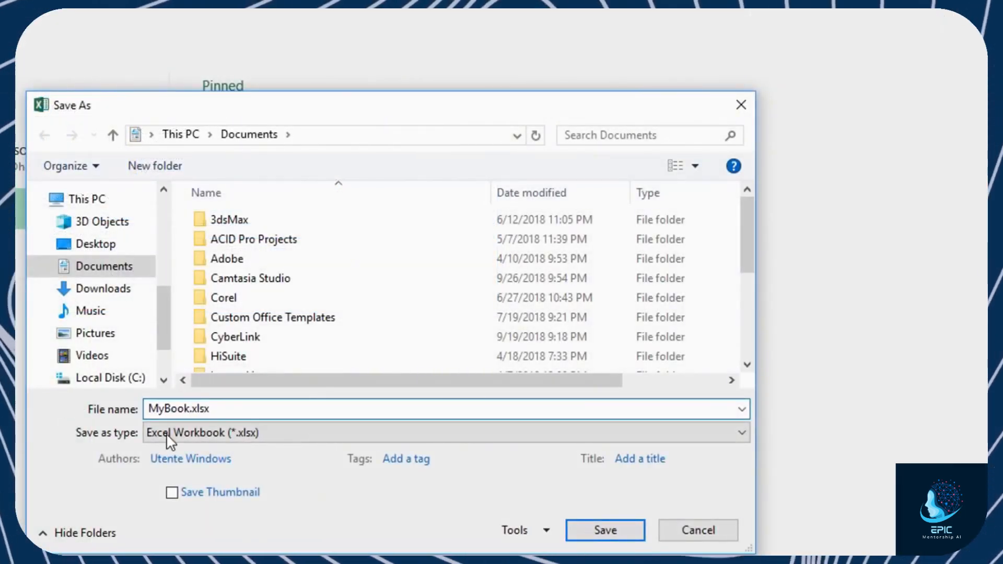
double_click(258, 408)
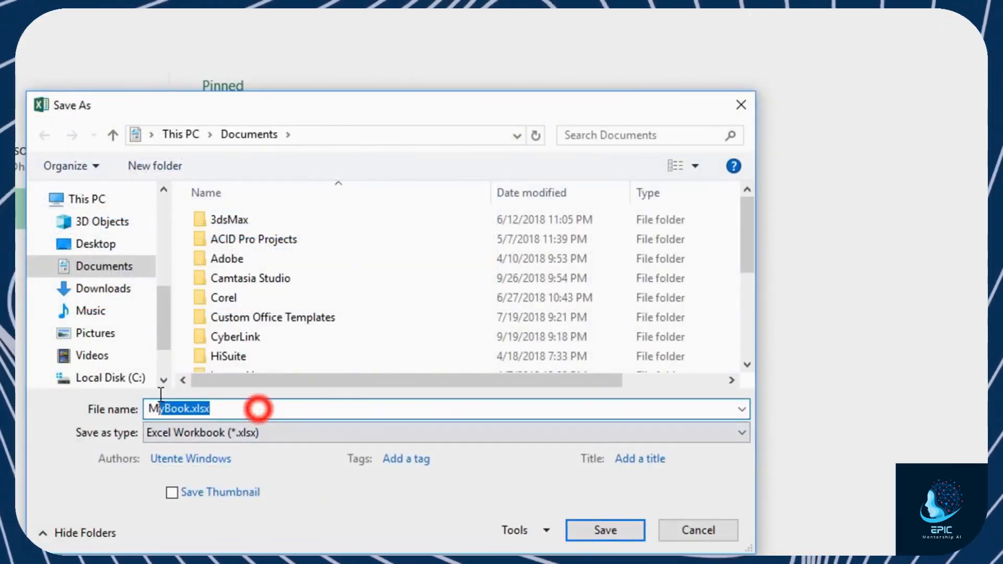
Set the MyBook file type to CSV (MS-DOS) and save the copy
left_click(305, 429)
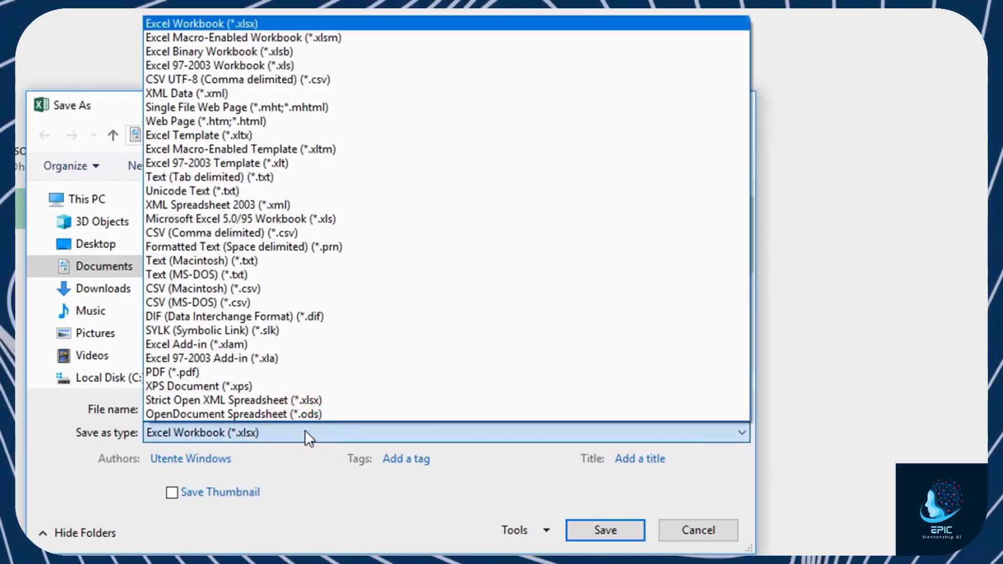
left_click(271, 23)
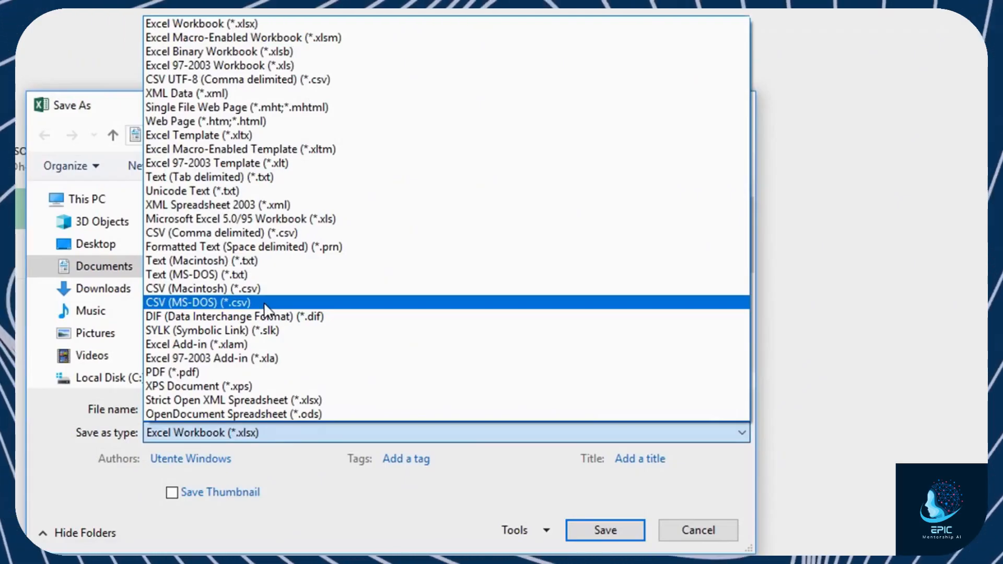
left_click(263, 303)
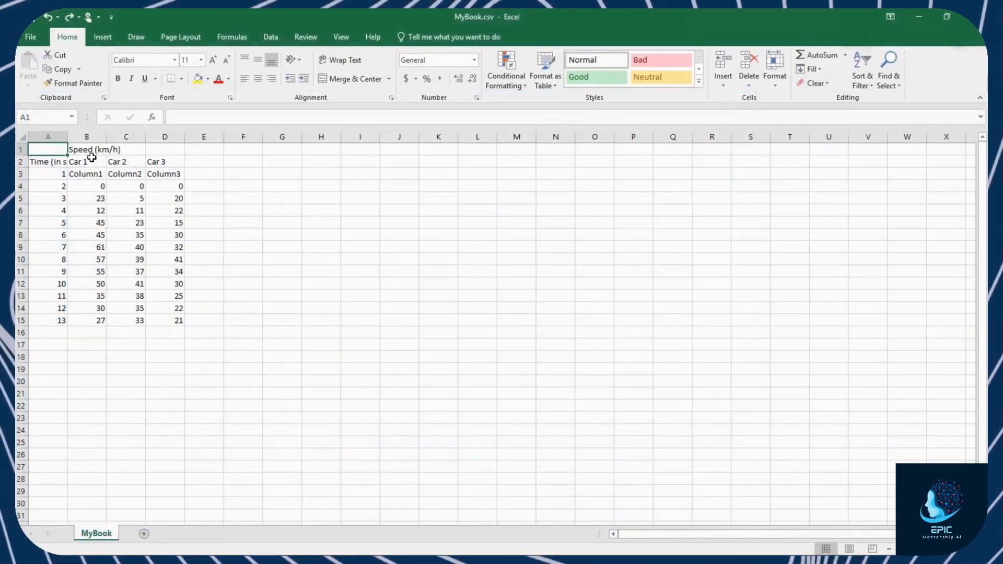
Check the header cells and speed data in the saved CSV version of the car table
left_click(53, 161)
left_click(89, 162)
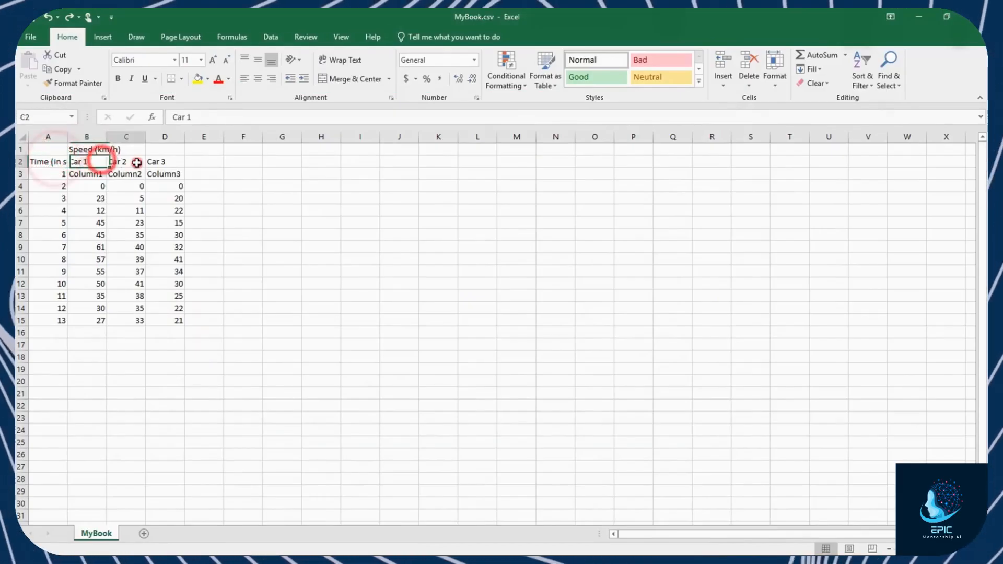
left_click(157, 162)
left_click(59, 183)
left_click(170, 285)
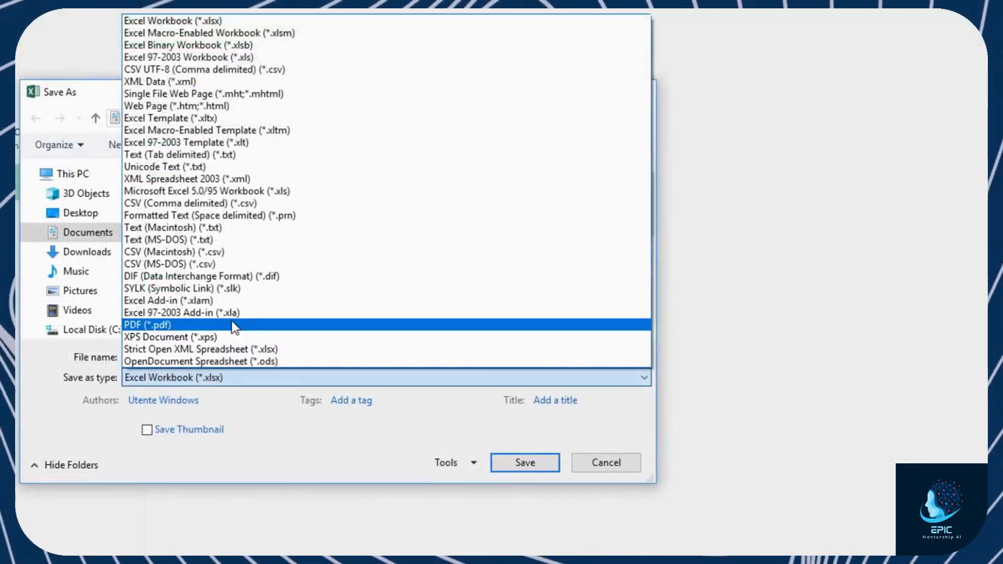
Save the workbook in PDF format and look through the exported pages down to the chart
left_click(230, 320)
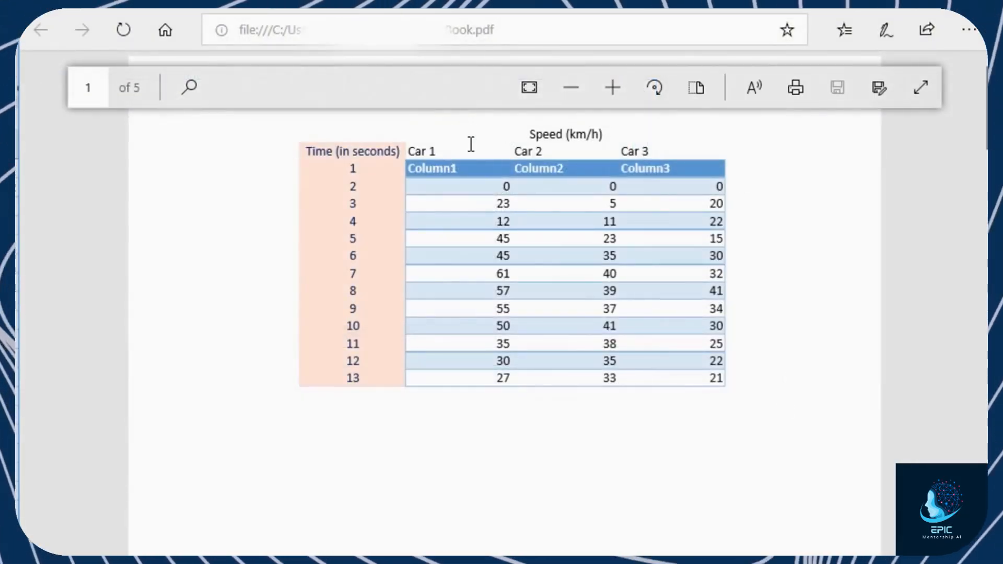
scroll(508, 354, "down", 10)
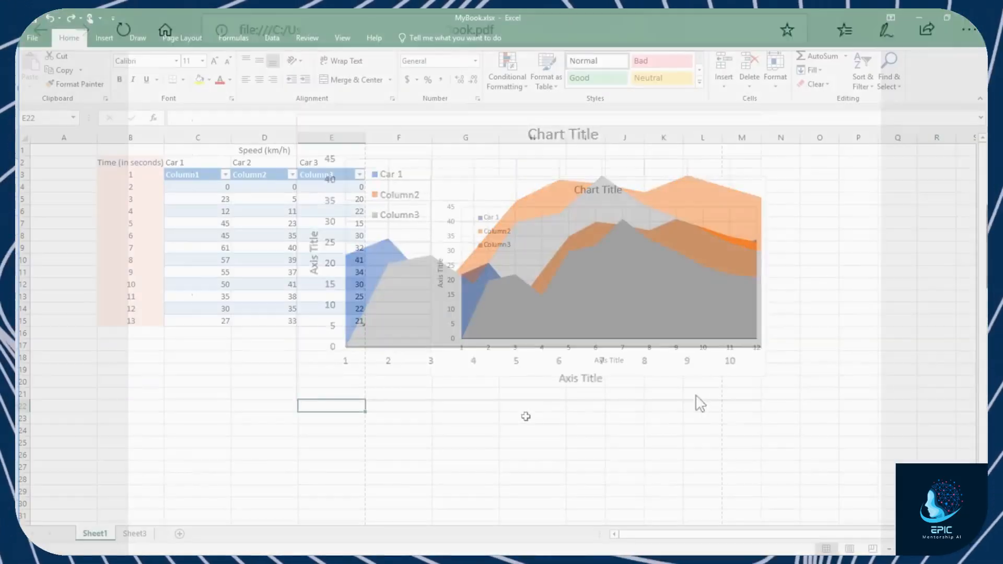